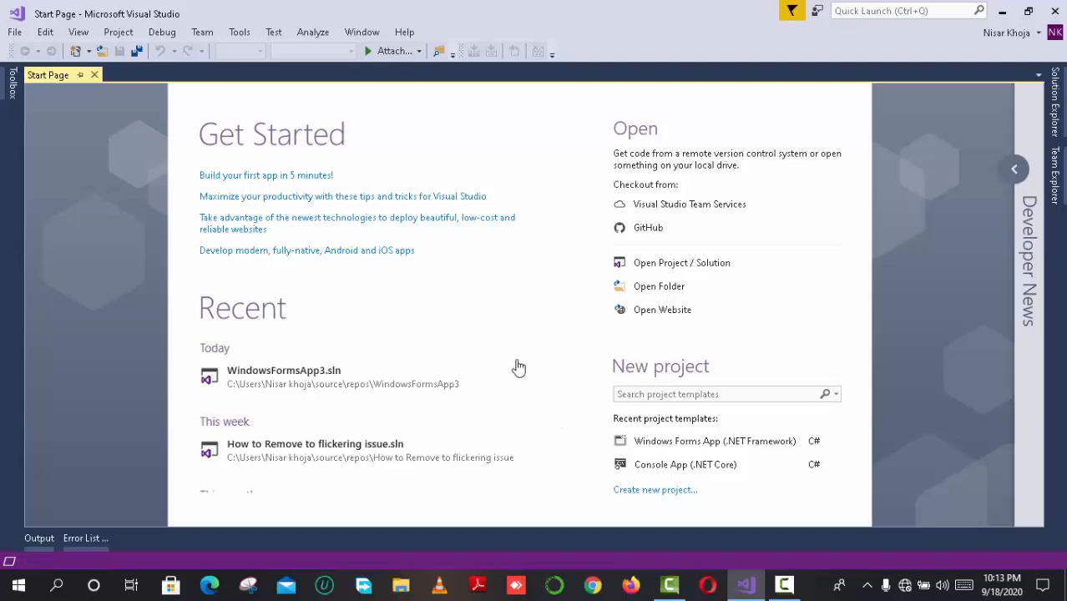
# - Create a Visual C# Windows Forms App (.NET Framework) project named "twitter login window form"
pyautogui.moveTo(359, 414); pyautogui.dragTo(274, 423)
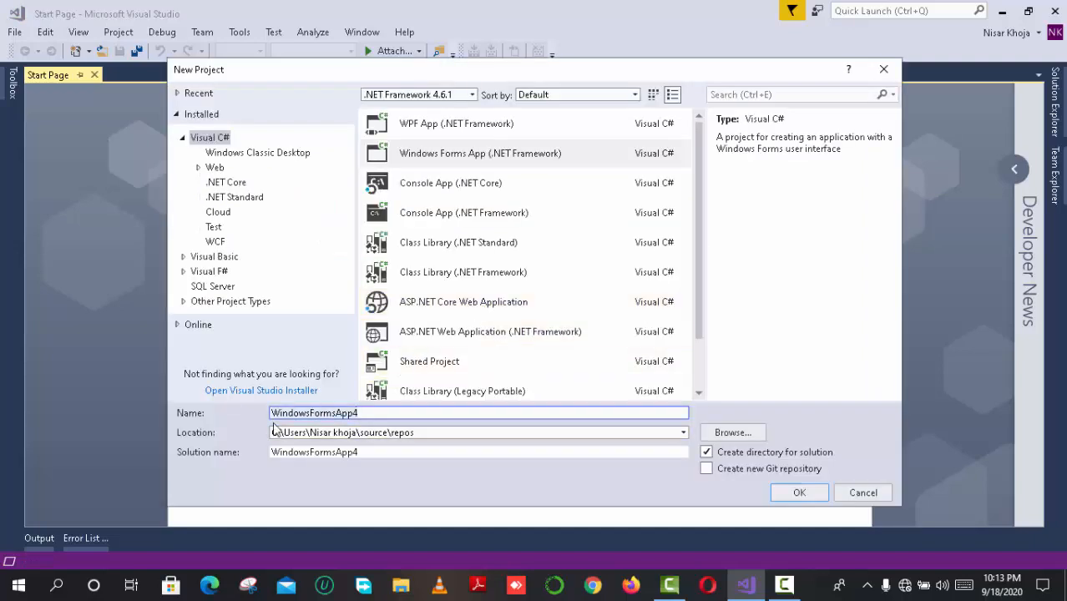
pyautogui.press('BackSpace')
pyautogui.write('t')
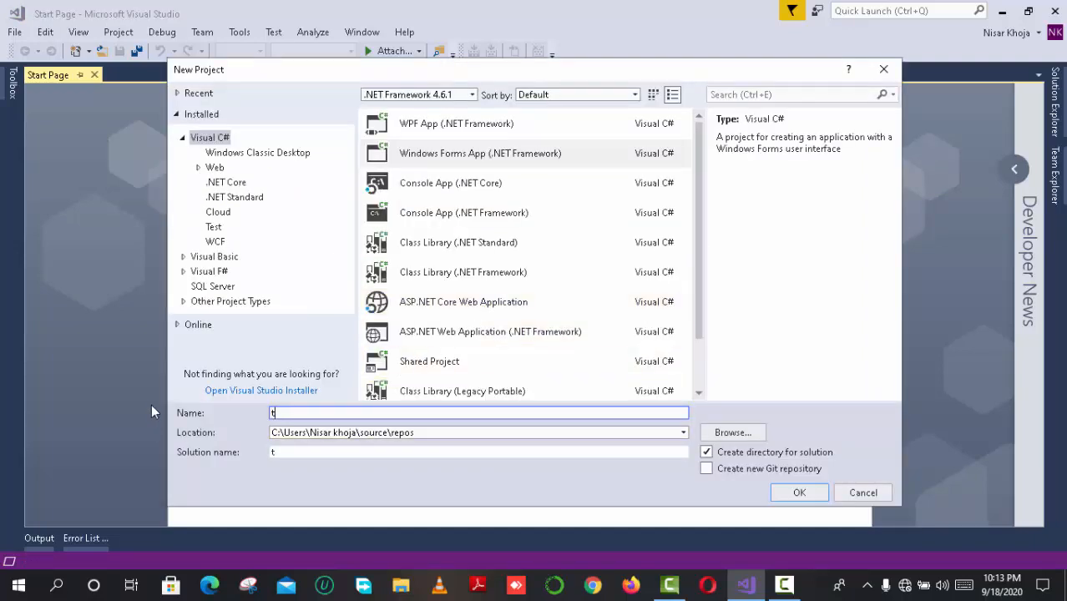
pyautogui.write('witter login window form')
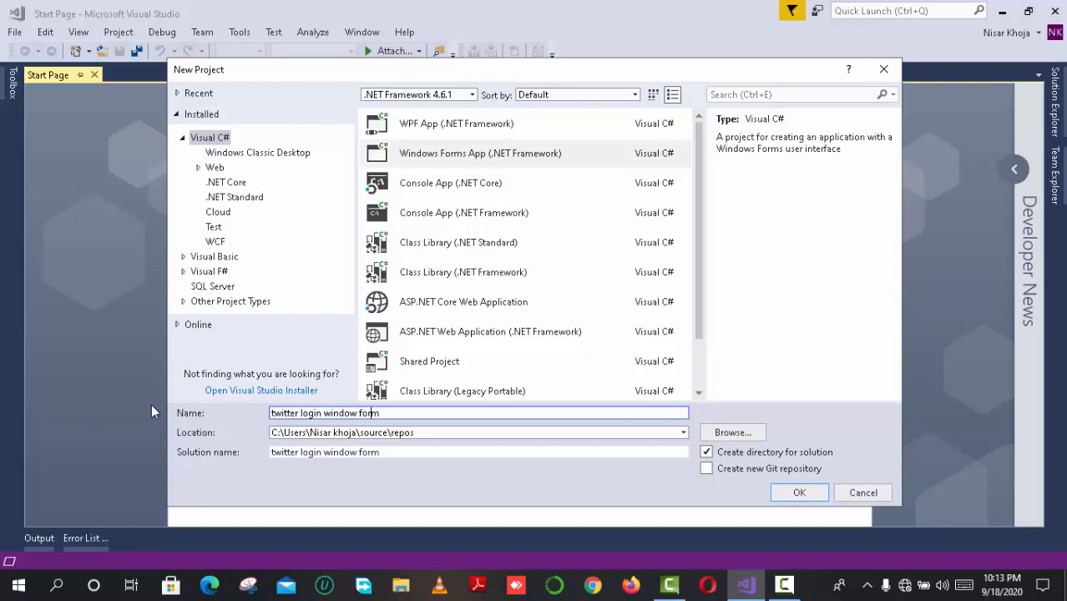
pyautogui.press('Return')
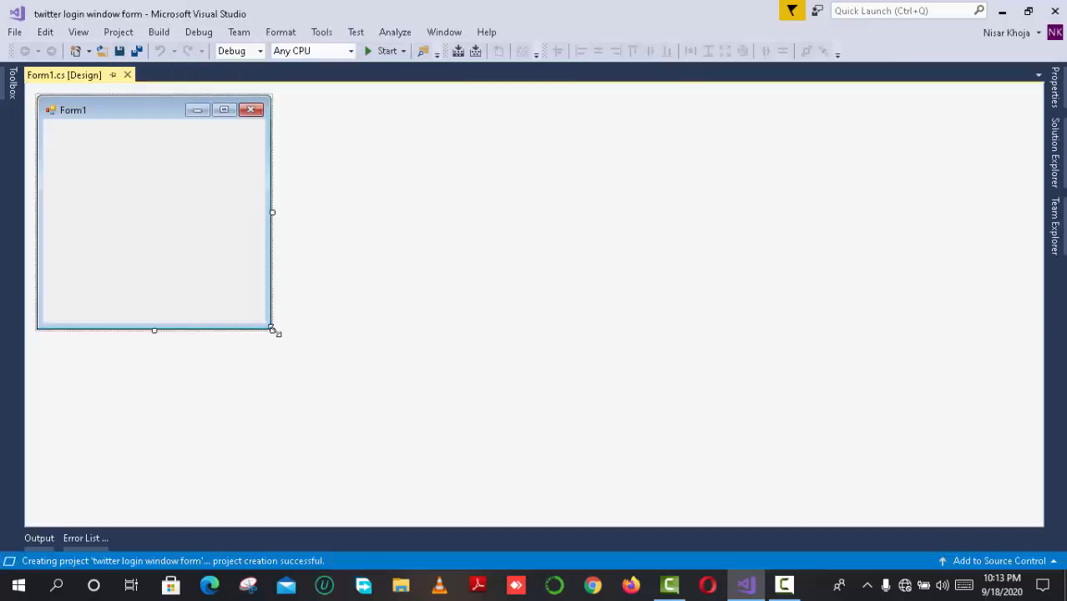
# - Enlarge Form1 to about 757 x 478 and set its StartPosition to CenterScreen
pyautogui.moveTo(271, 330); pyautogui.dragTo(629, 465)
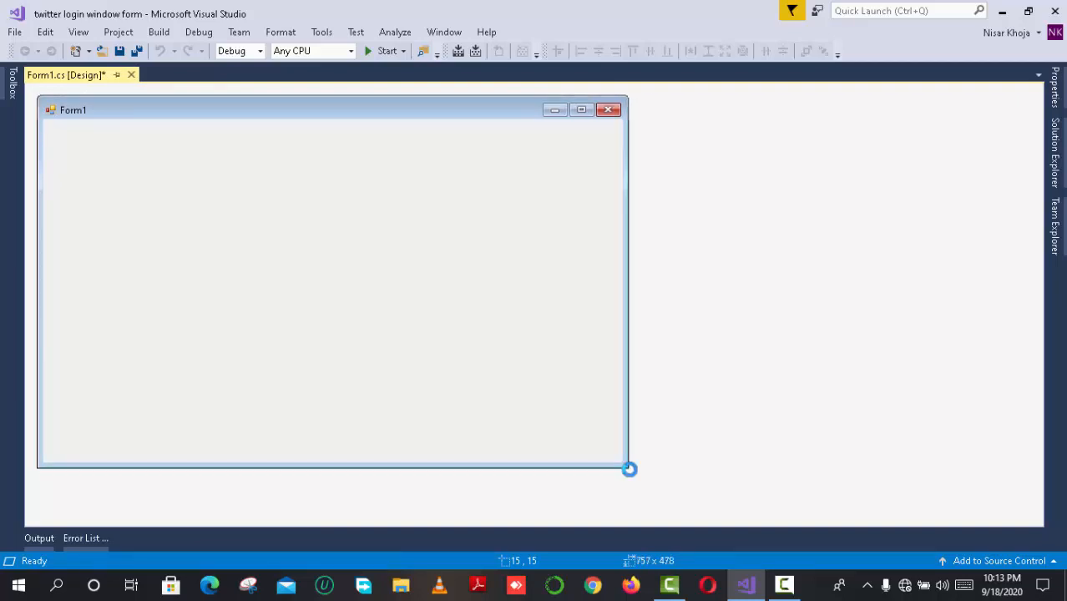
pyautogui.rightClick(436, 327)
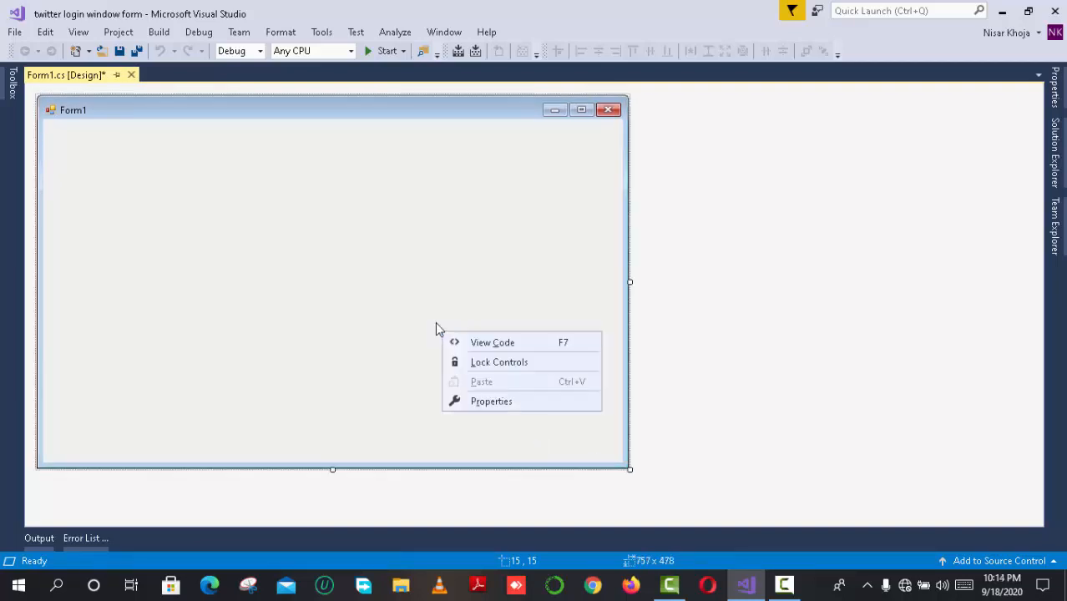
pyautogui.click(482, 402)
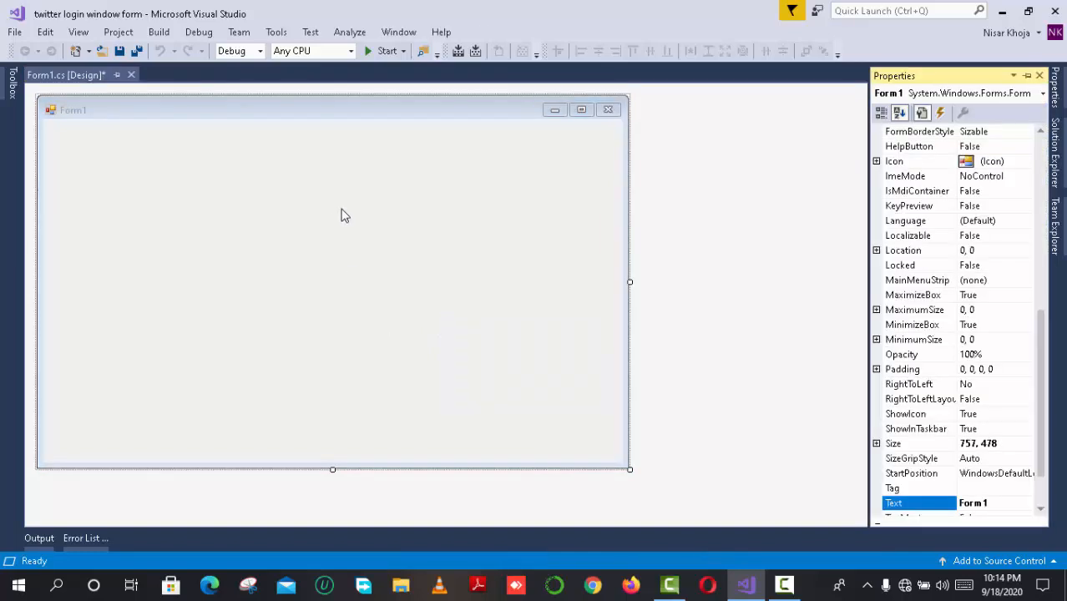
pyautogui.click(1023, 474)
pyautogui.click(1027, 473)
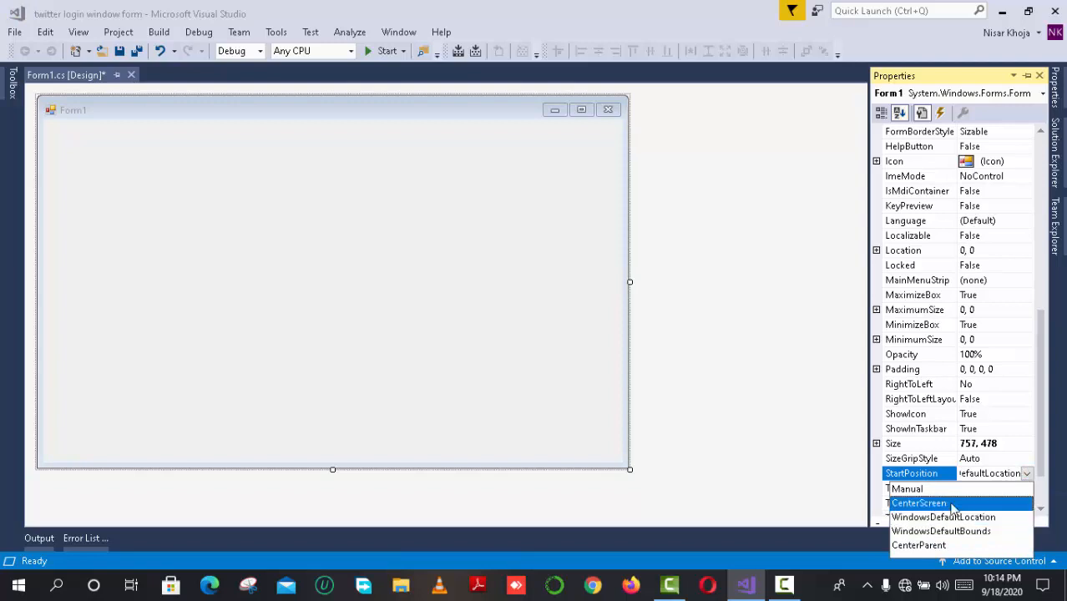
pyautogui.click(952, 503)
# - Set the form's FormBorderStyle to None
pyautogui.click(1027, 133)
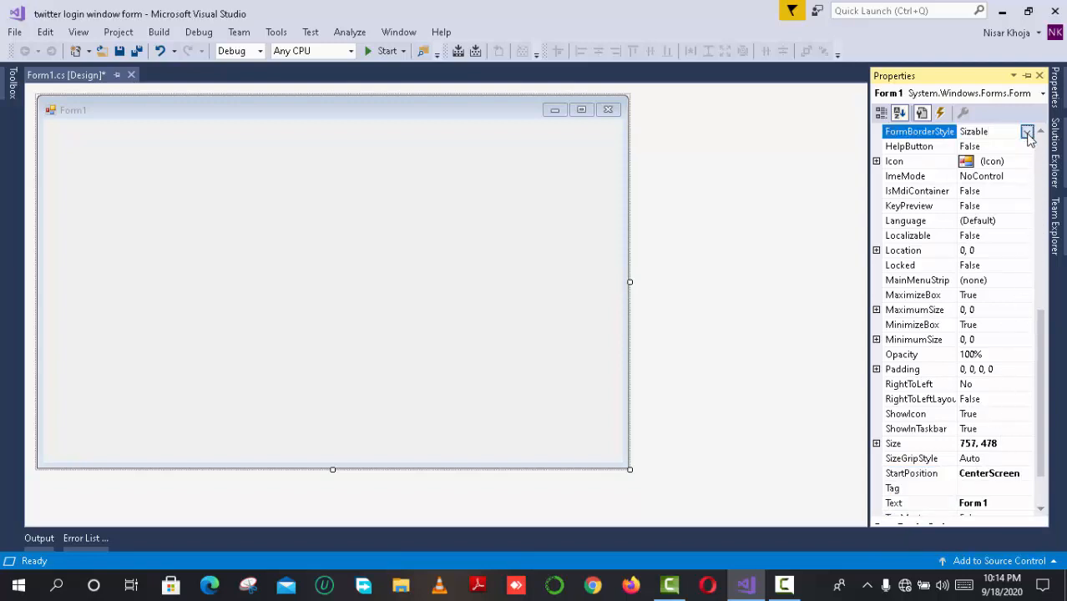
pyautogui.click(1025, 132)
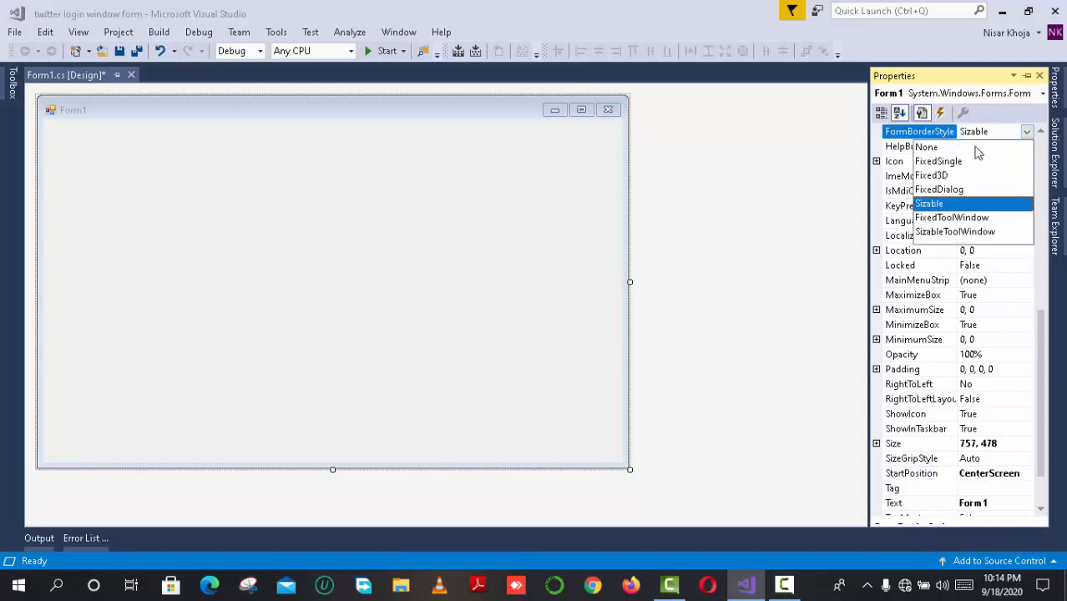
pyautogui.click(928, 147)
# - Set the form's BackColor to white and stretch the form downward to about 741 x 460
pyautogui.click(379, 236)
pyautogui.rightClick(380, 234)
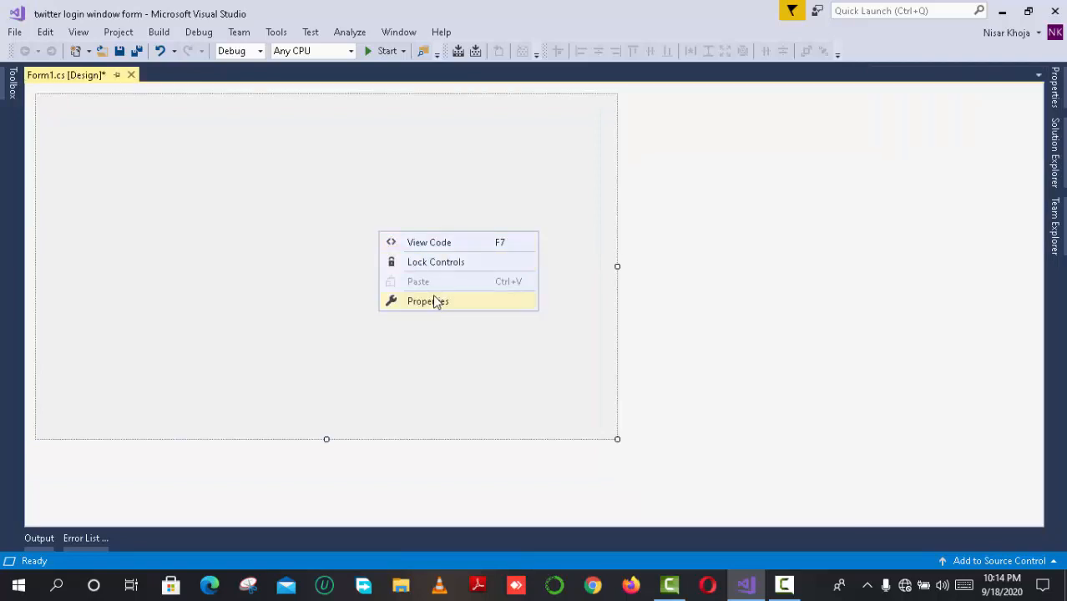
pyautogui.click(432, 302)
pyautogui.scroll(9, 1026, 167)
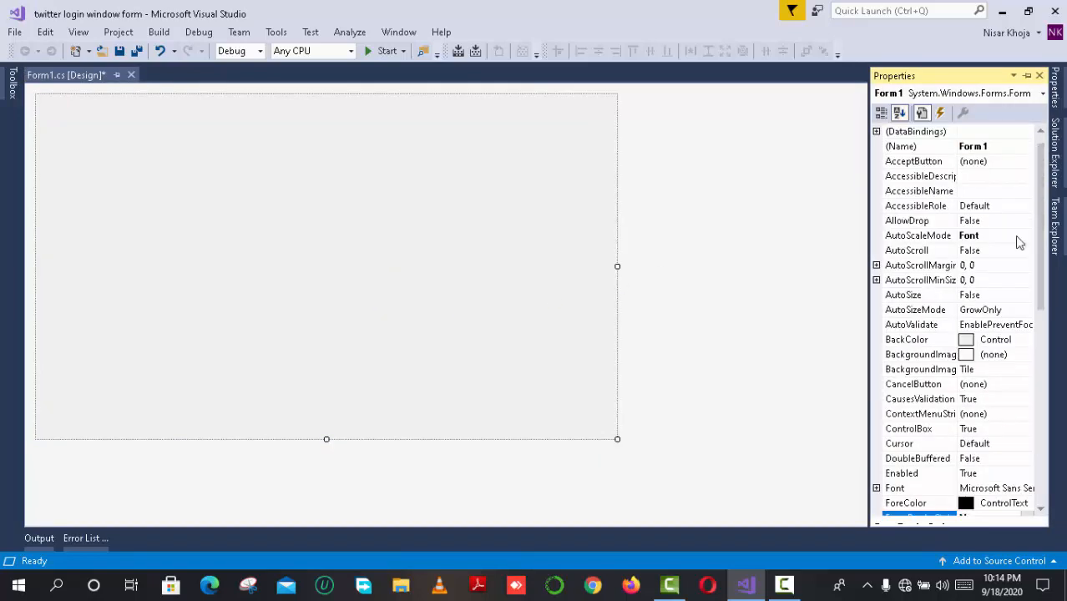
pyautogui.click(1023, 339)
pyautogui.click(1026, 339)
pyautogui.click(900, 358)
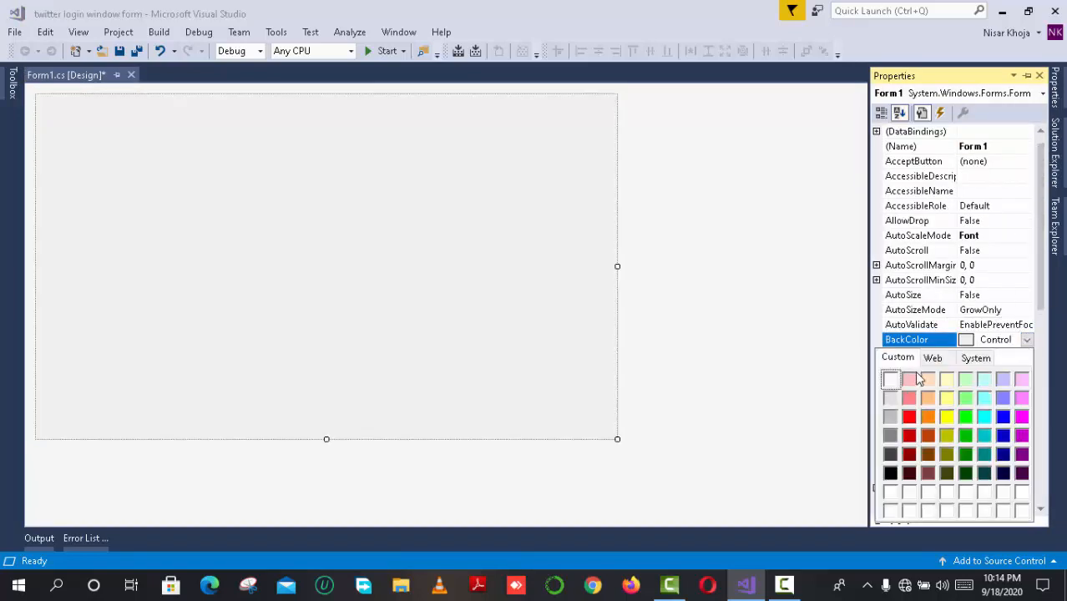
pyautogui.click(891, 380)
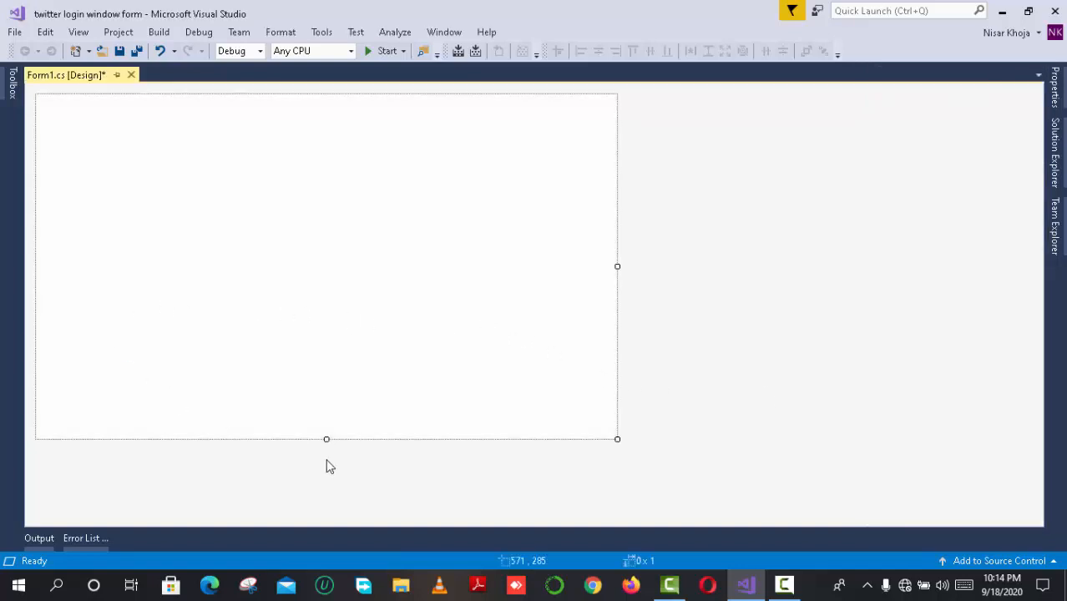
pyautogui.moveTo(326, 440); pyautogui.dragTo(326, 456)
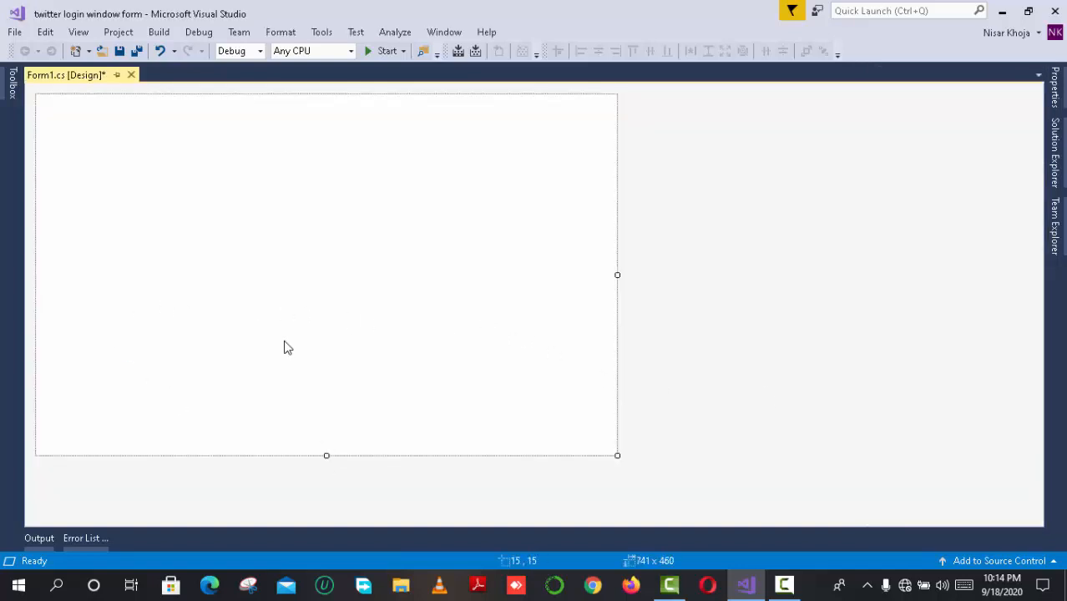
# - Find the Label control and place one in the upper middle area of the form
pyautogui.click(11, 85)
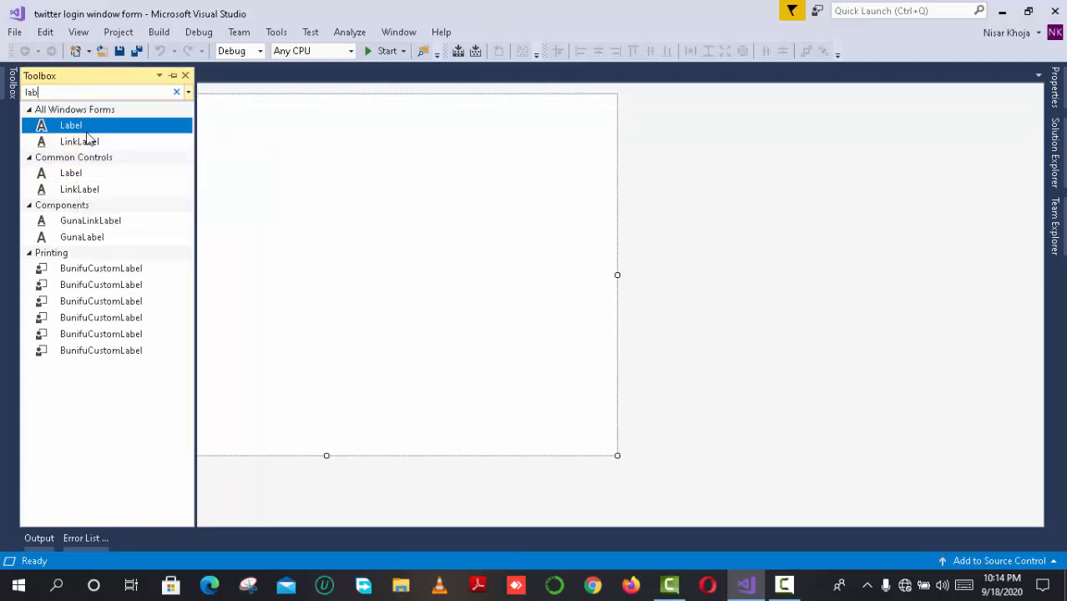
pyautogui.moveTo(93, 129); pyautogui.dragTo(288, 185)
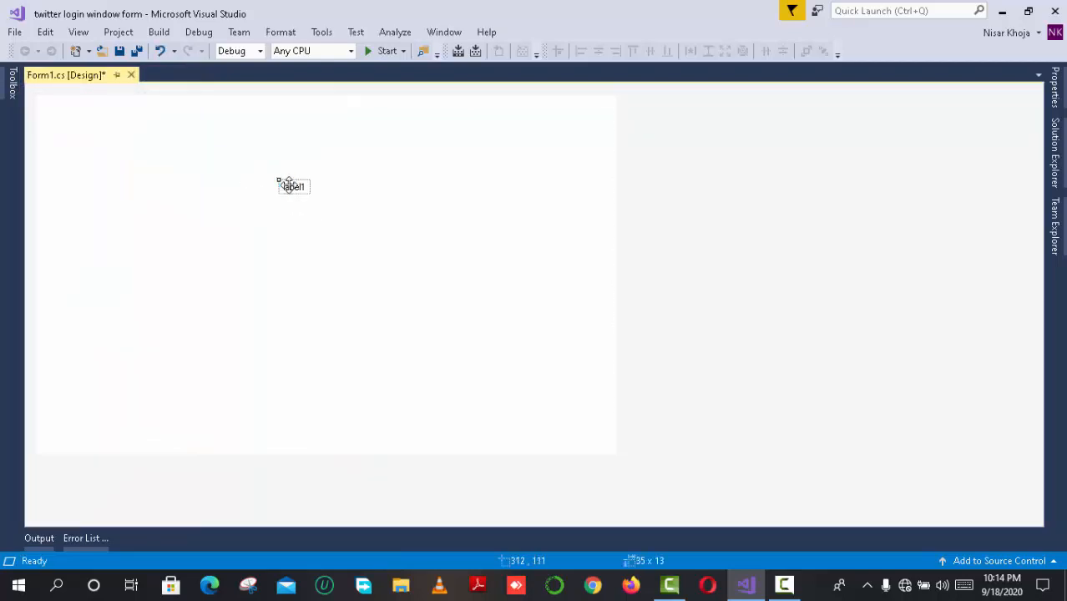
pyautogui.rightClick(293, 184)
pyautogui.click(368, 383)
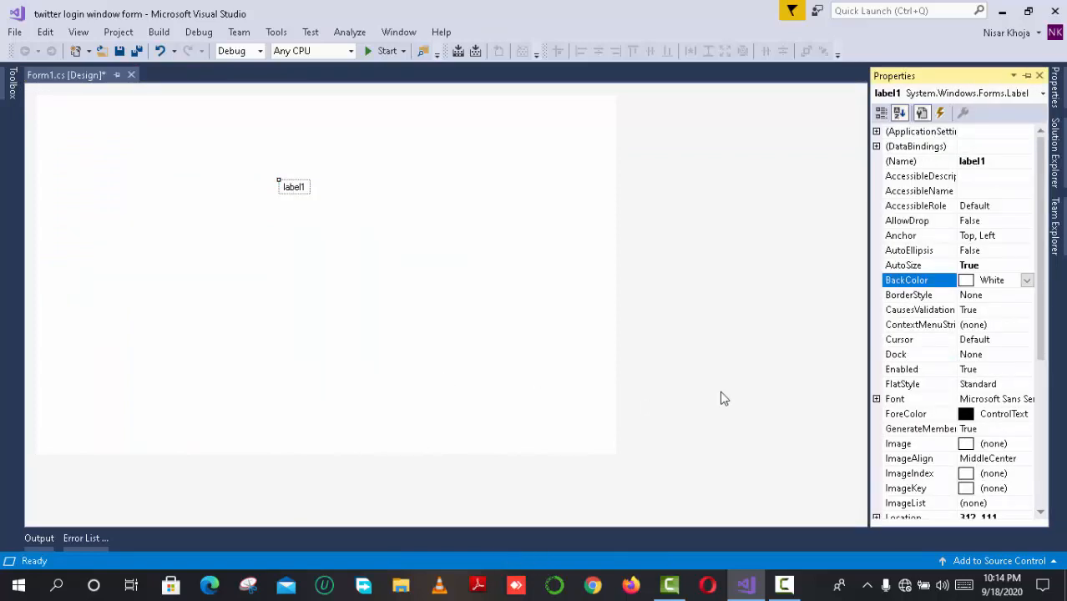
pyautogui.moveTo(299, 185)
pyautogui.mouseDown()
pyautogui.moveTo(288, 209)
pyautogui.moveTo(293, 201)
pyautogui.mouseUp()
# - Add a GunaCirclePictureBox above the label, resize it to about 120 x 76, and move the label underneath it
pyautogui.click(10, 88)
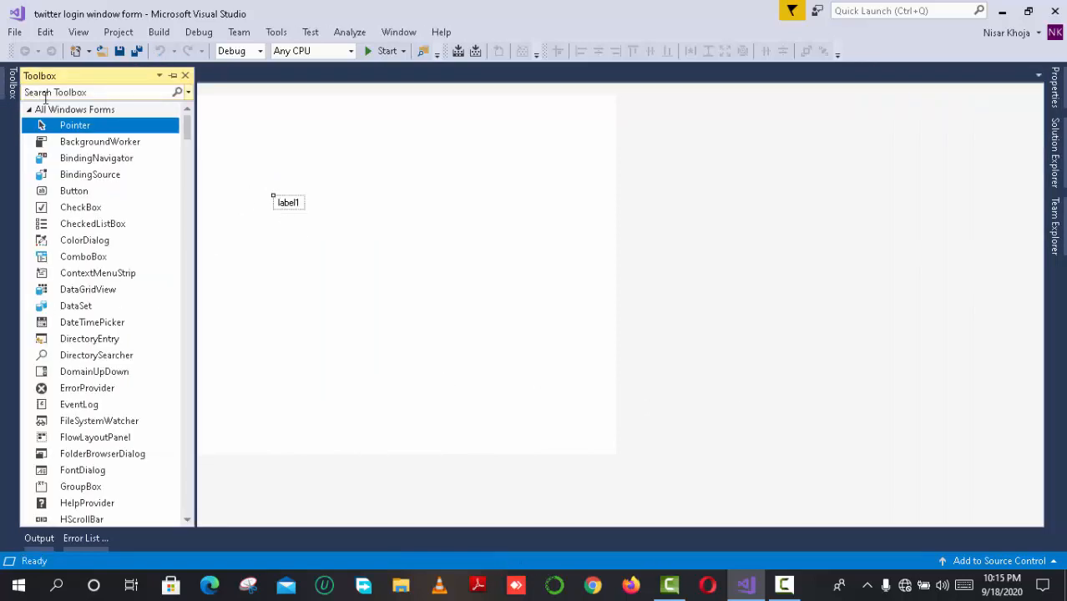
pyautogui.write('pic')
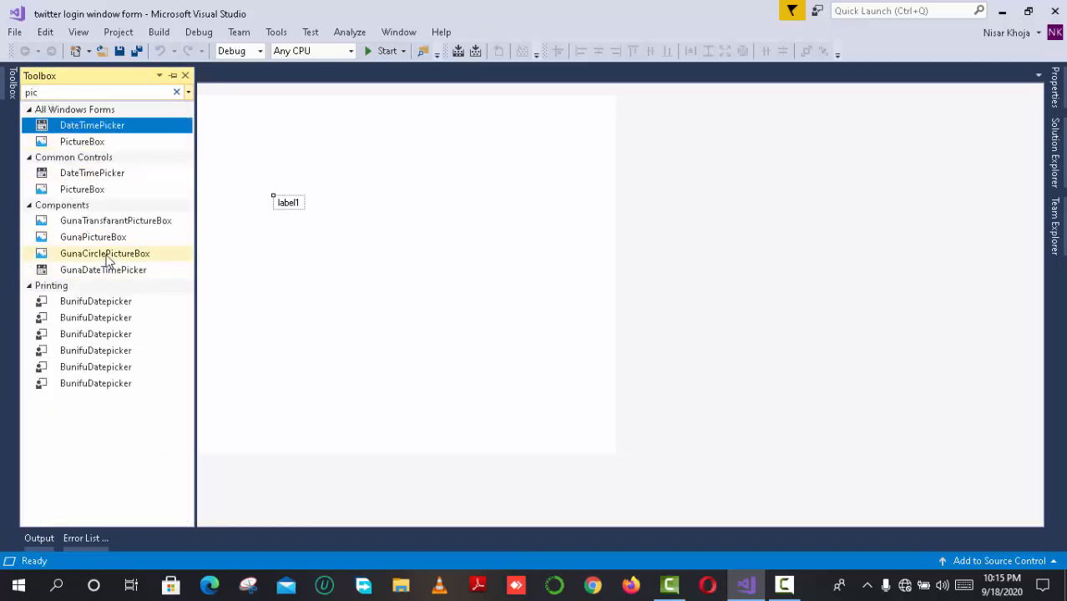
pyautogui.moveTo(106, 253); pyautogui.dragTo(283, 160)
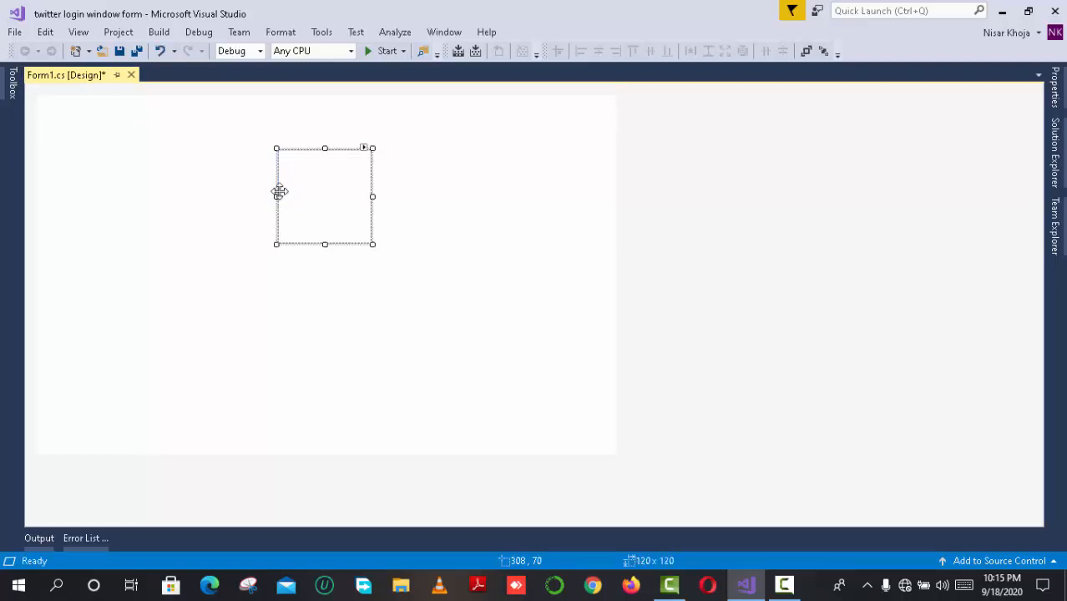
pyautogui.moveTo(373, 246); pyautogui.dragTo(314, 224)
pyautogui.click(335, 178)
pyautogui.moveTo(324, 150); pyautogui.dragTo(325, 133)
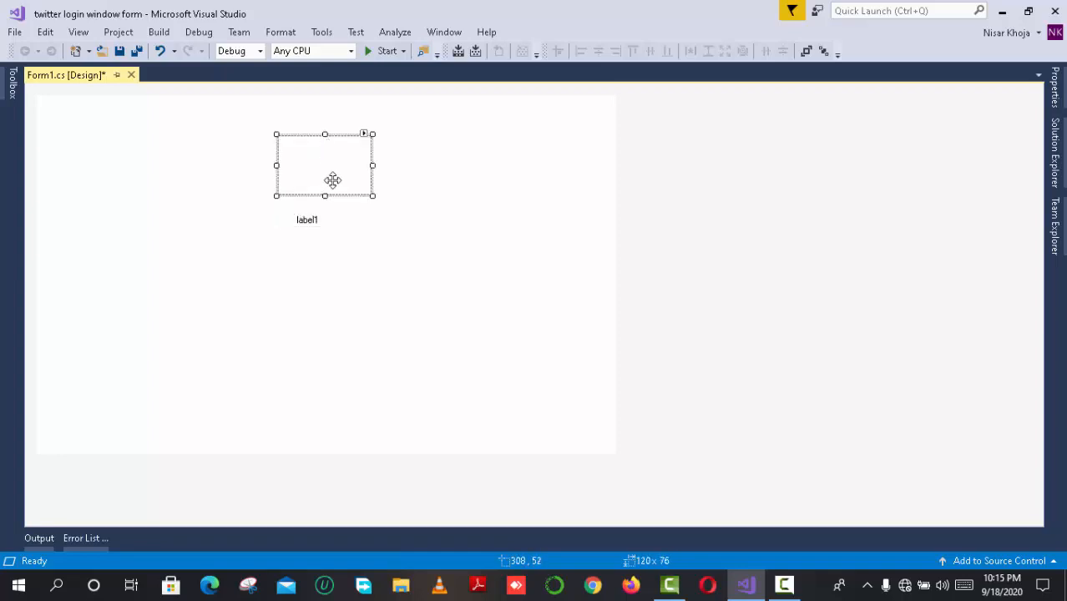
pyautogui.click(395, 217)
pyautogui.moveTo(310, 222); pyautogui.dragTo(320, 222)
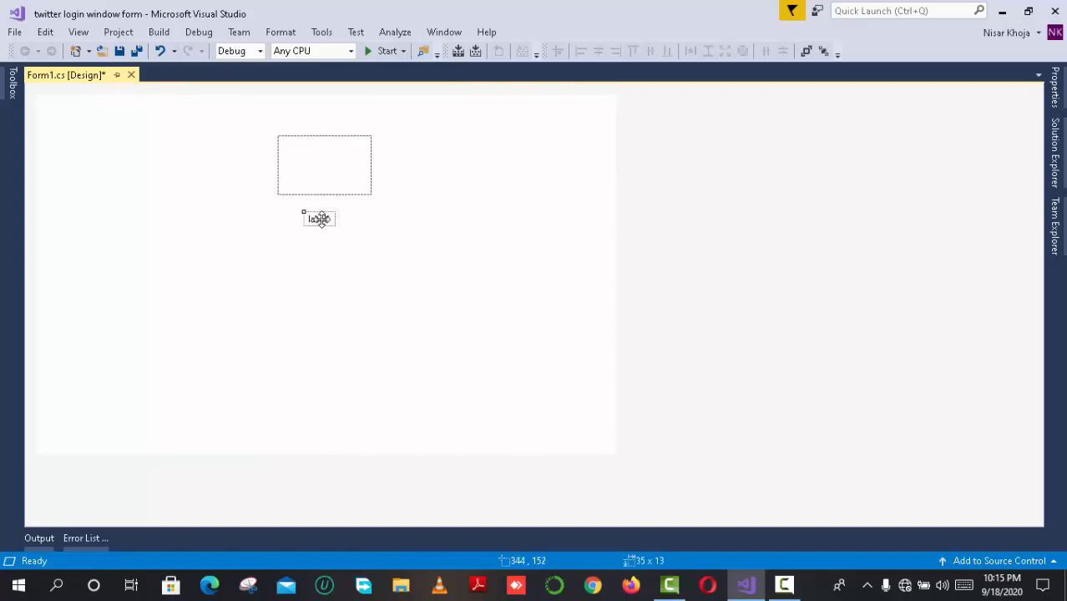
# - Set the label's Text property to "Login in to Twitter"
pyautogui.rightClick(308, 216)
pyautogui.click(377, 409)
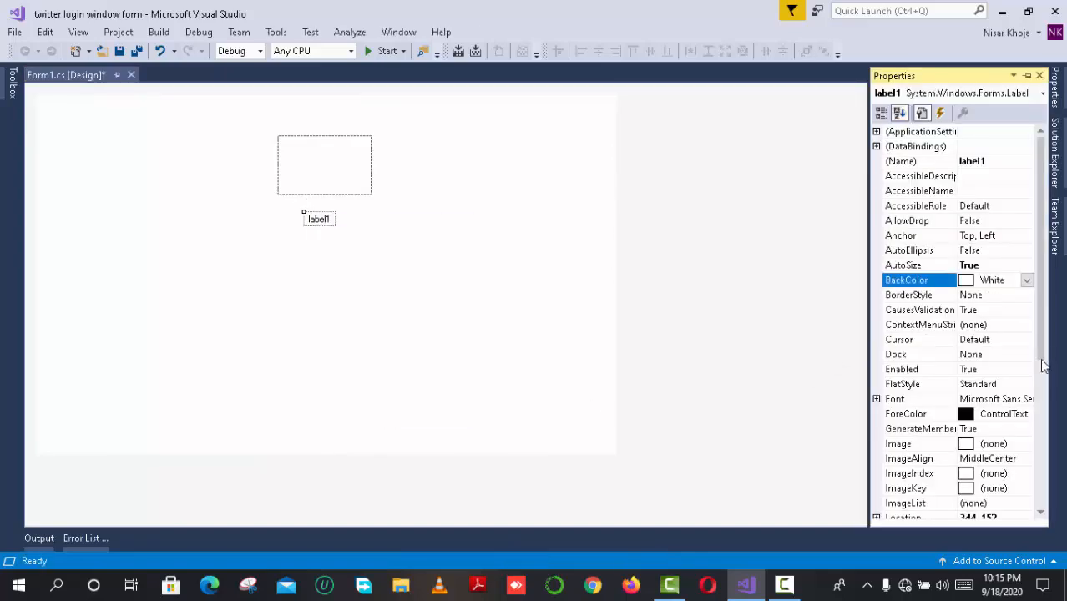
pyautogui.moveTo(1042, 365); pyautogui.dragTo(1053, 480)
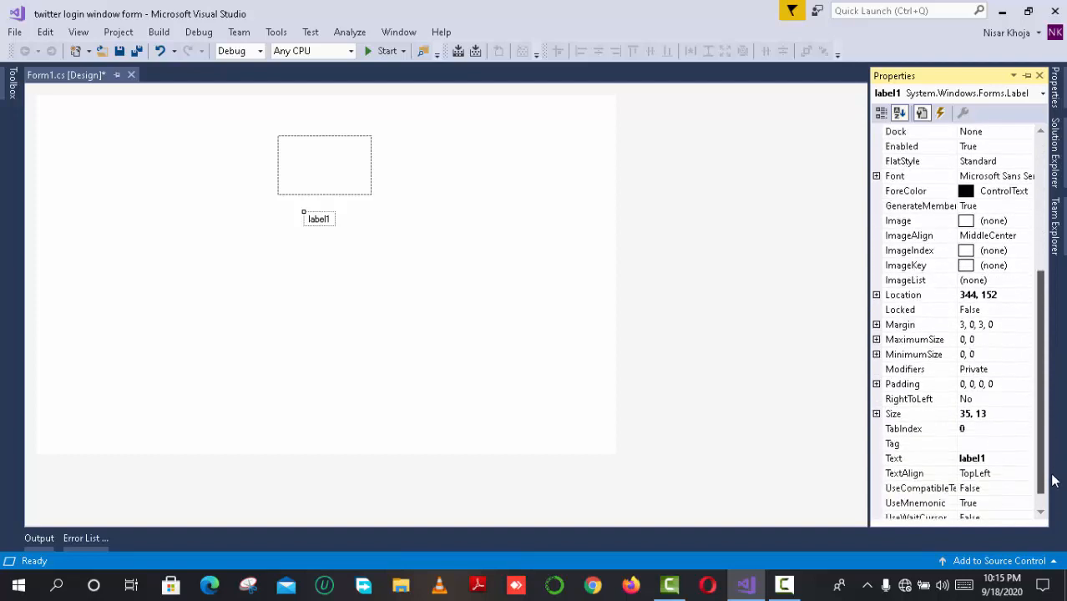
pyautogui.click(1002, 444)
pyautogui.click(985, 458)
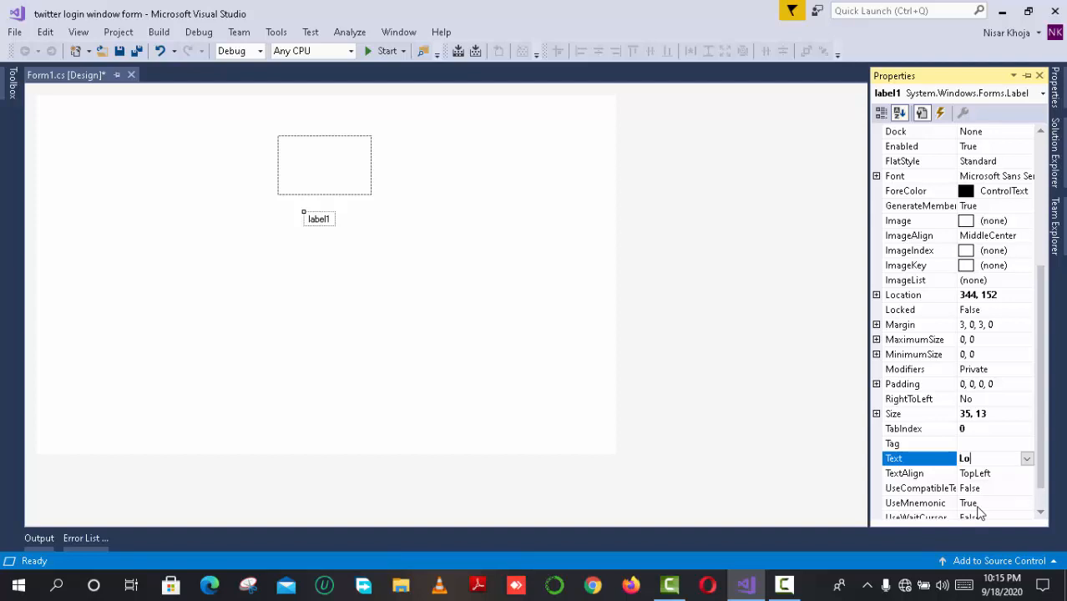
pyautogui.write('in to T')
pyautogui.write('witter')
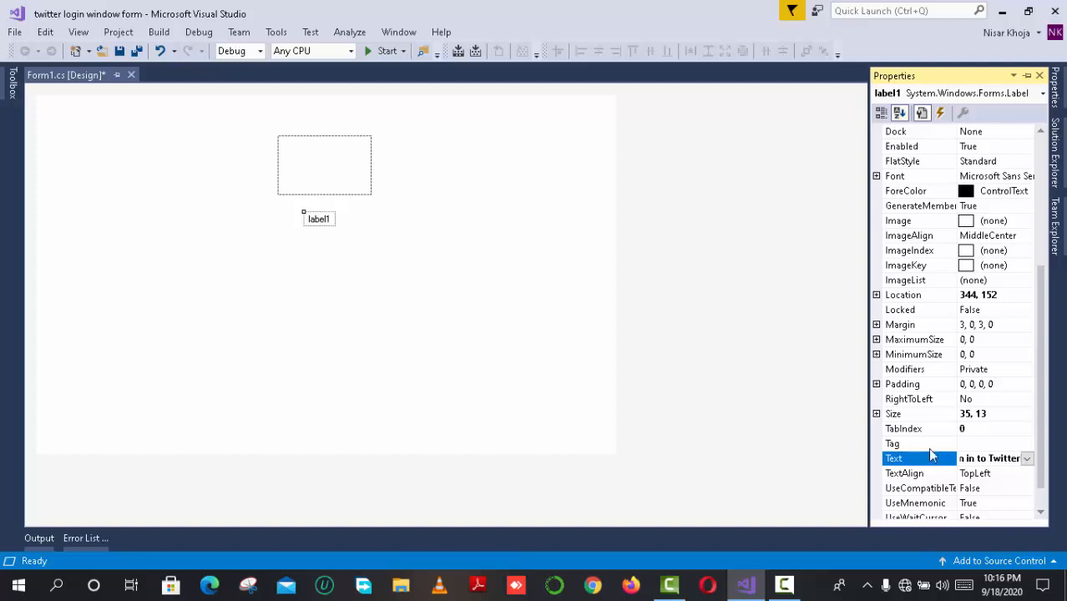
pyautogui.press('Return')
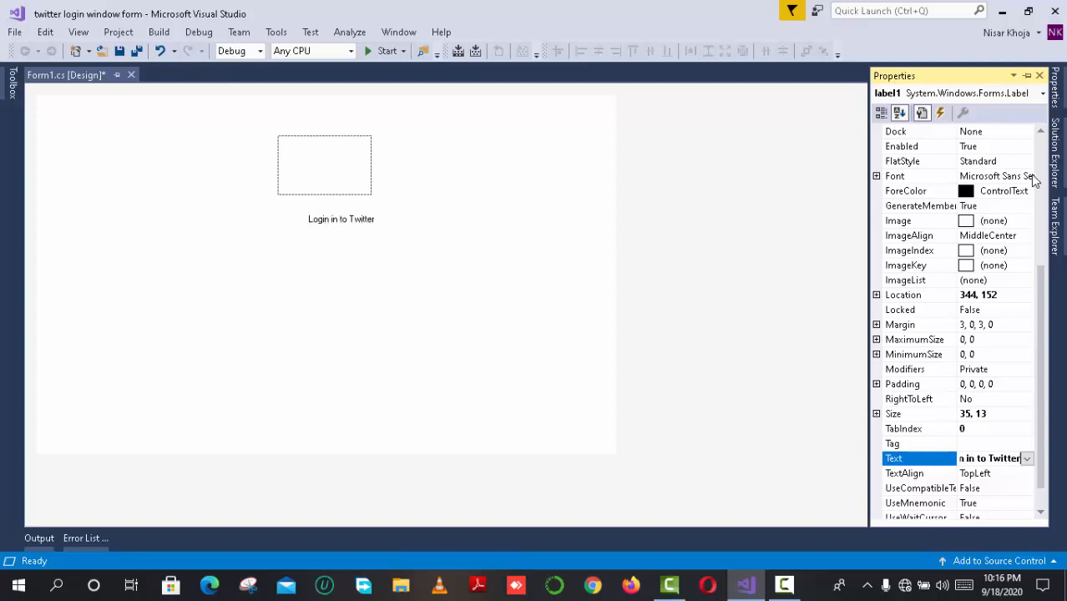
# - Set the label's font to Century Gothic, Bold, size 10, and align the label directly below the picture box
pyautogui.click(1022, 176)
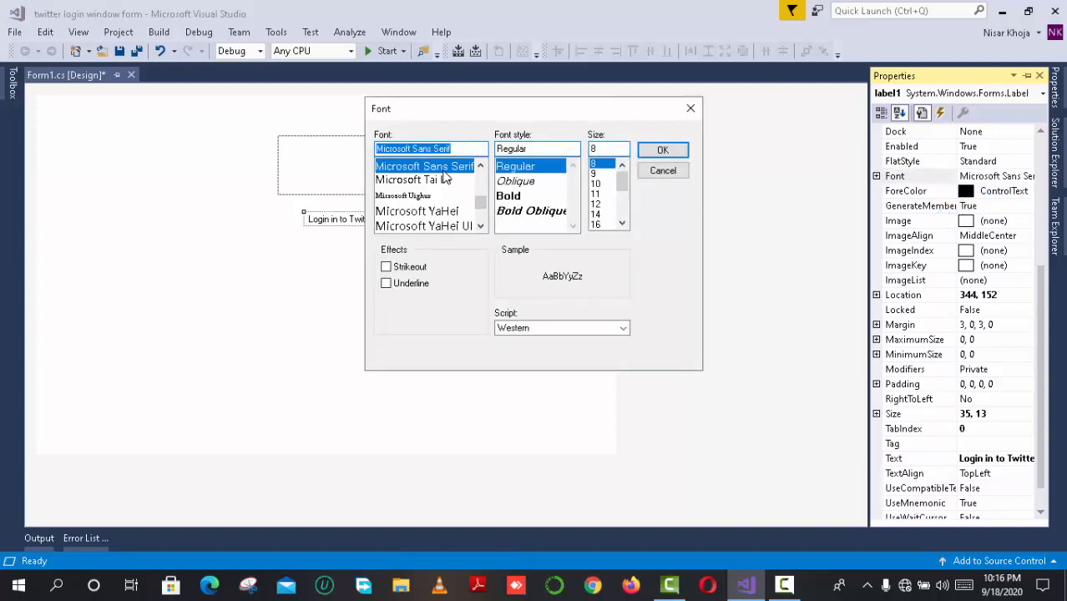
pyautogui.write('ce')
pyautogui.click(438, 199)
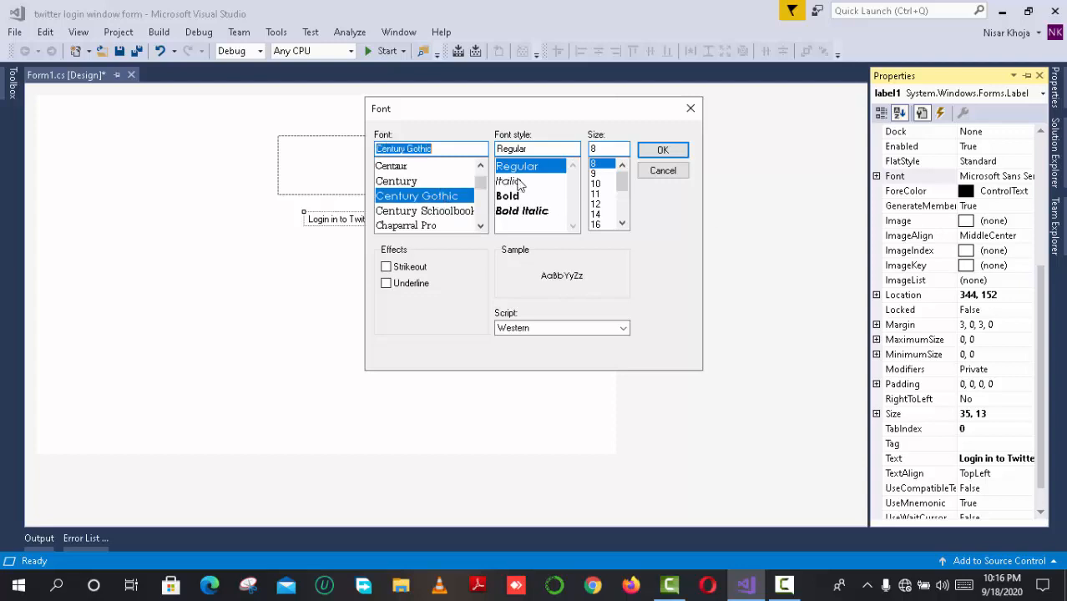
pyautogui.click(597, 183)
pyautogui.click(509, 196)
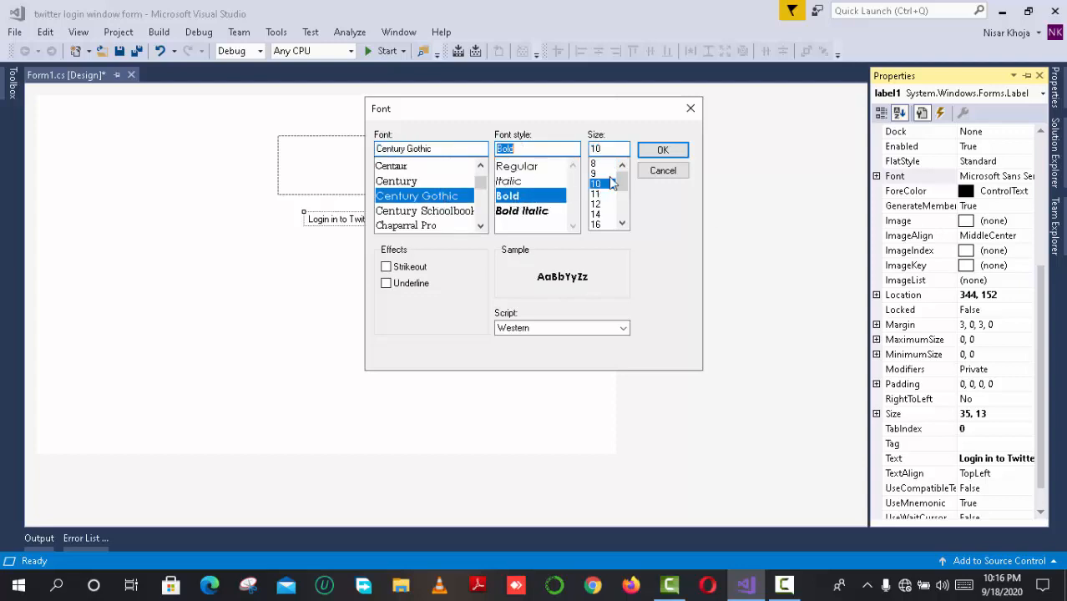
pyautogui.click(661, 150)
pyautogui.click(348, 219)
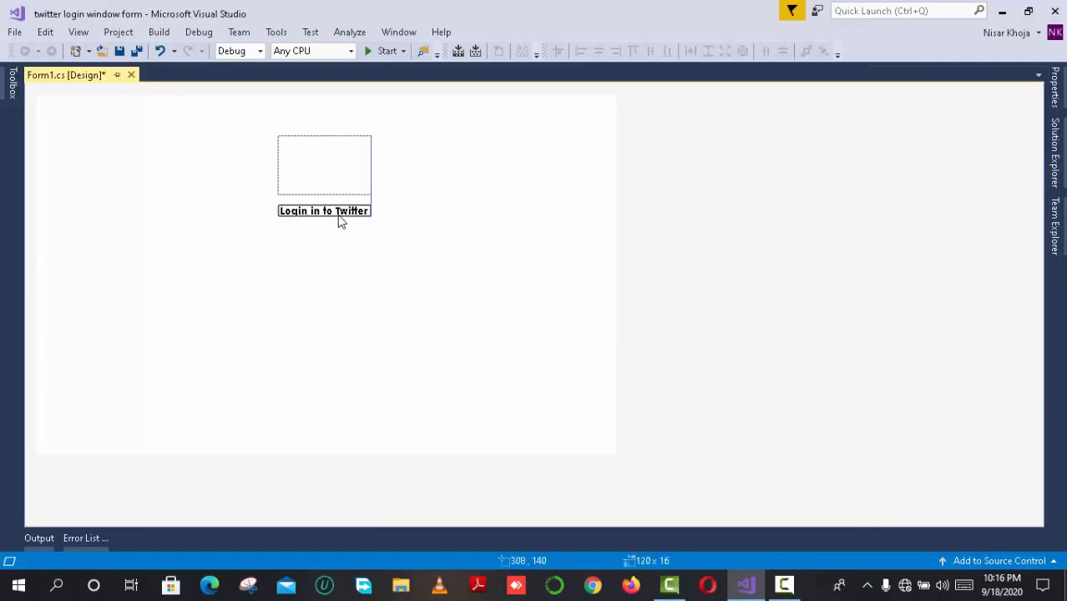
# - Import Twitter_48px from the project ions folder as a local resource and assign it as the picture box's image
pyautogui.click(347, 174)
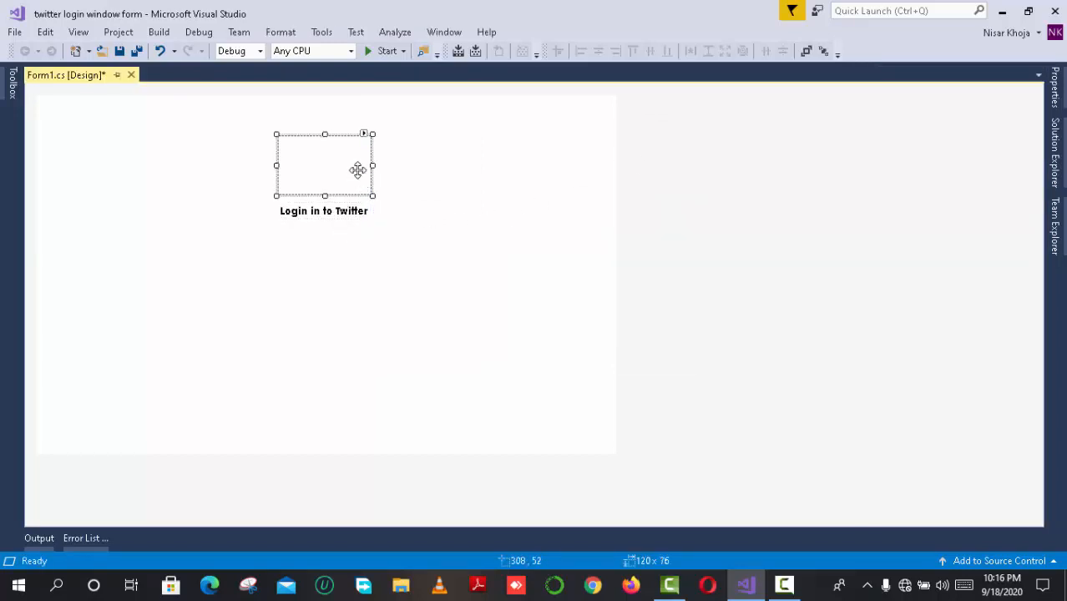
pyautogui.click(365, 134)
pyautogui.click(402, 157)
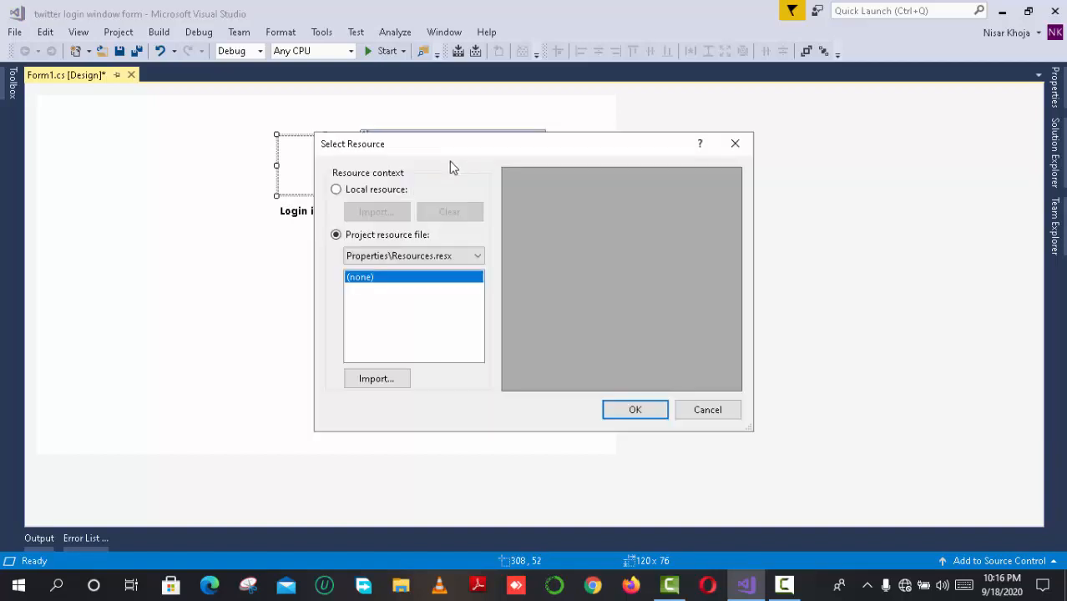
pyautogui.click(354, 192)
pyautogui.click(377, 212)
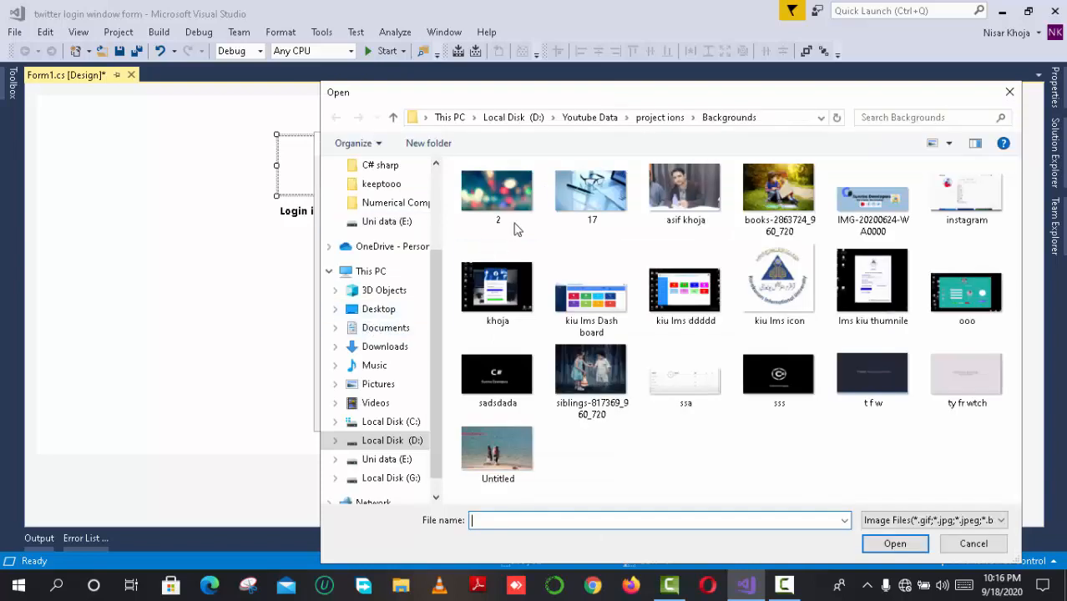
pyautogui.click(392, 115)
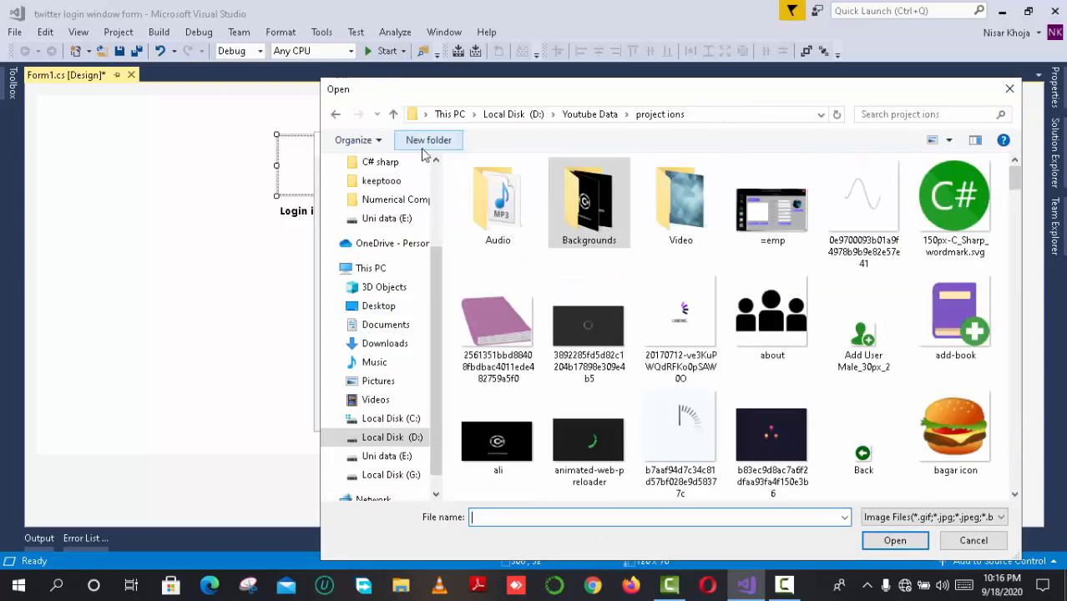
pyautogui.moveTo(1017, 183); pyautogui.dragTo(1013, 458)
pyautogui.click(680, 484)
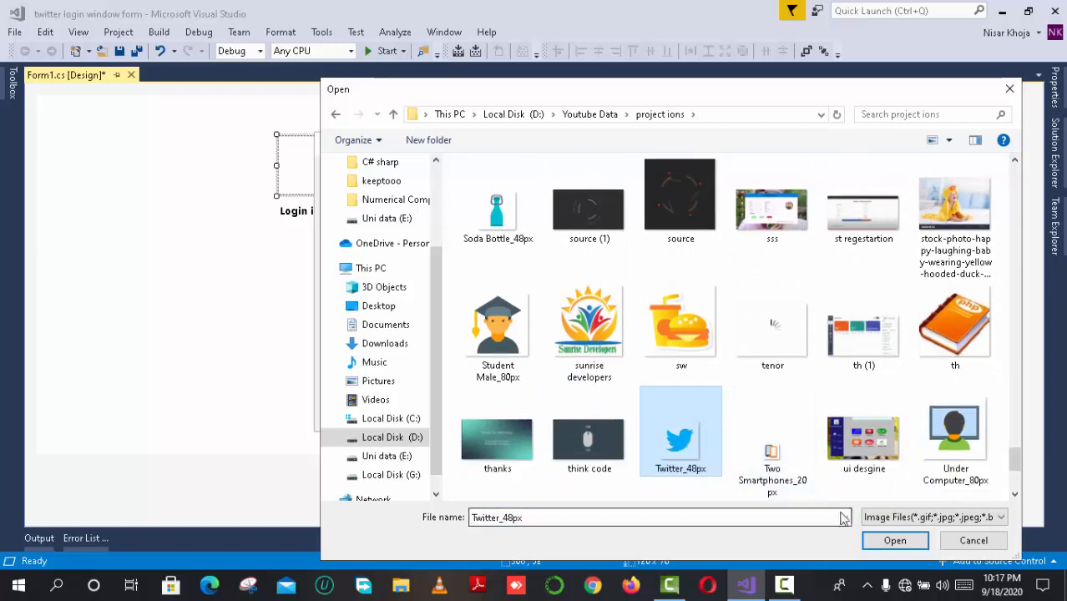
pyautogui.click(894, 540)
pyautogui.click(636, 411)
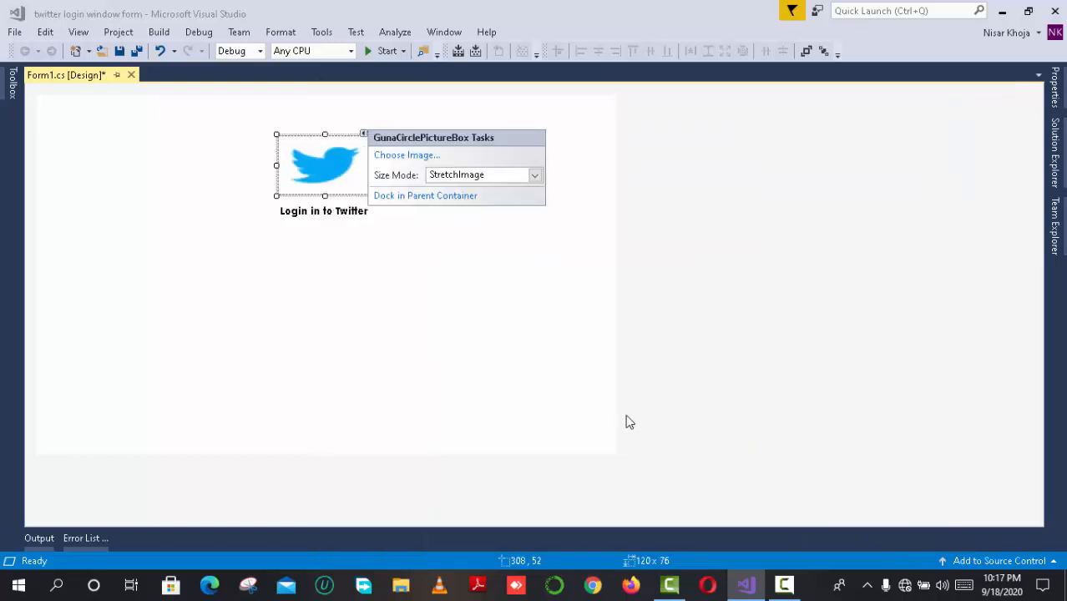
pyautogui.press('Escape')
pyautogui.click(373, 291)
# - Resize the Twitter logo picture box to about 98 x 74 and shift it right to centre it above the label
pyautogui.click(315, 172)
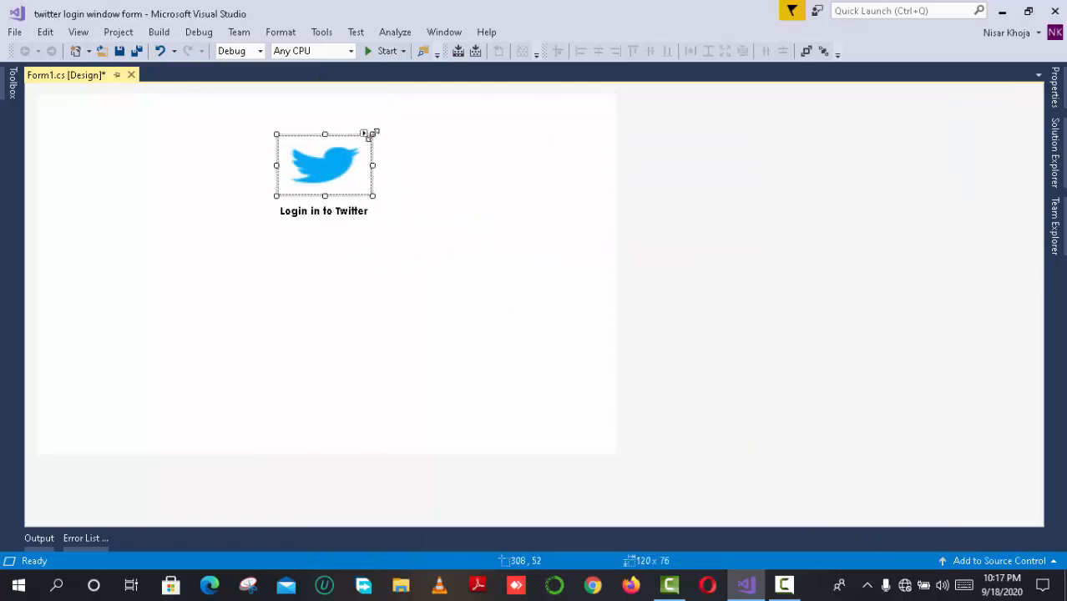
pyautogui.moveTo(372, 197); pyautogui.dragTo(356, 196)
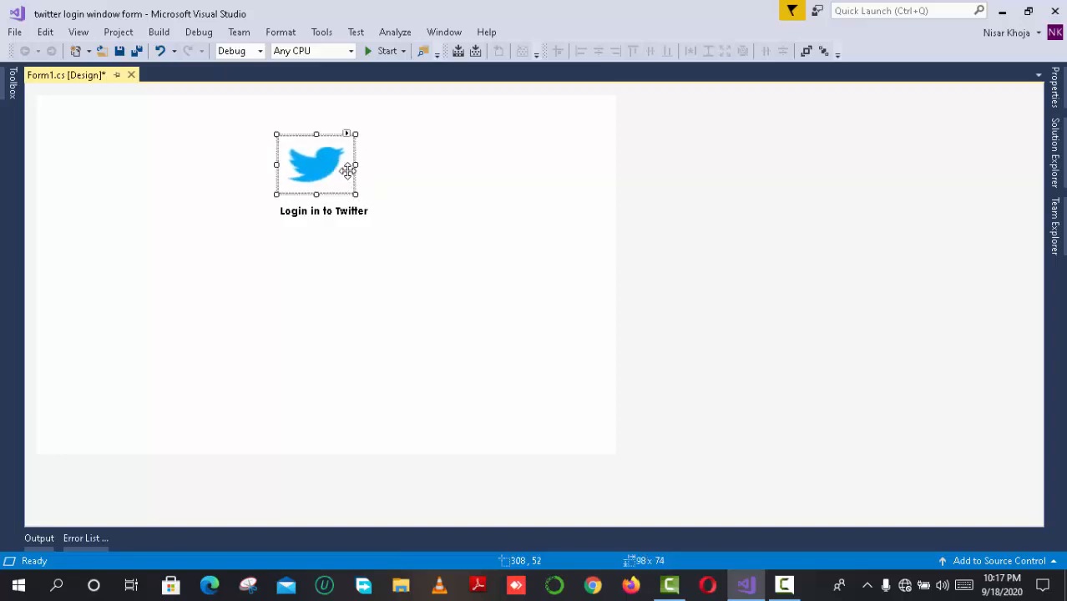
pyautogui.press('Right')
pyautogui.press('Right')
pyautogui.press('Right')
pyautogui.press('Right')
pyautogui.press('Right')
pyautogui.press('Right')
pyautogui.click(366, 195)
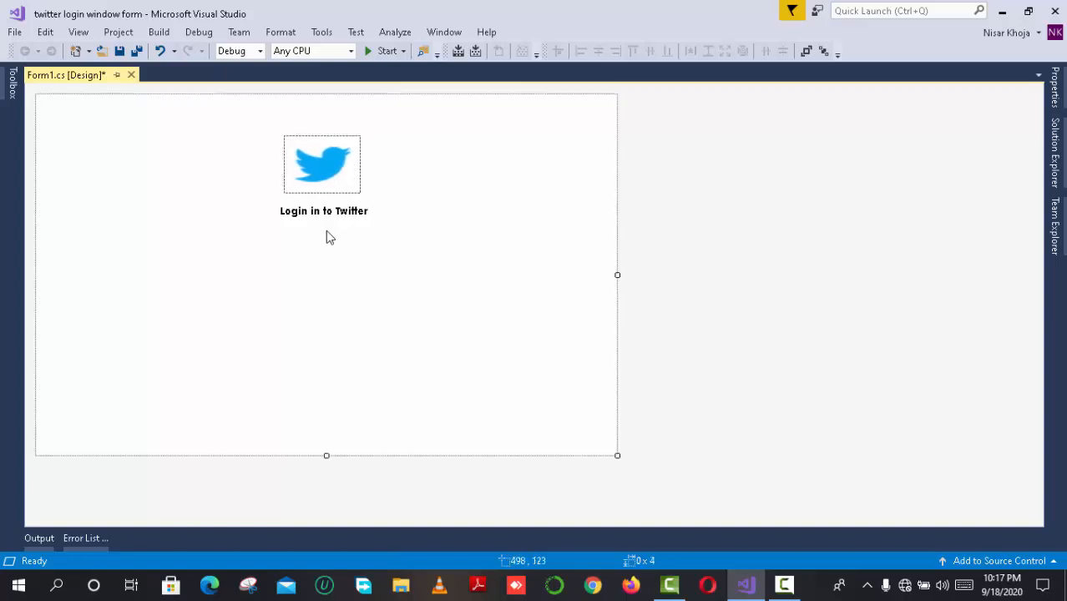
pyautogui.click(349, 170)
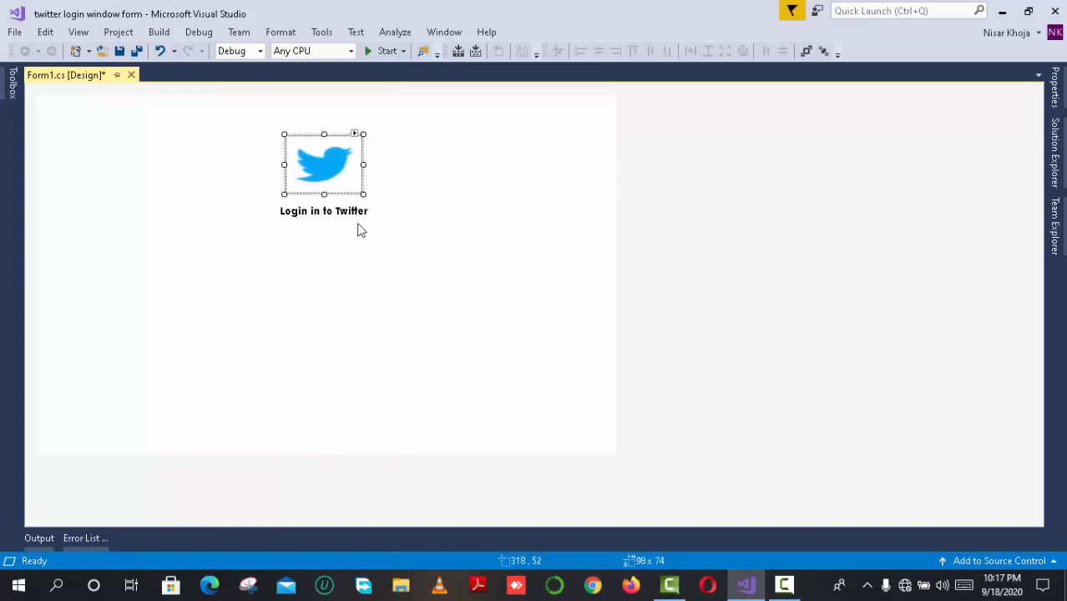
pyautogui.click(347, 193)
pyautogui.click(350, 191)
pyautogui.click(374, 231)
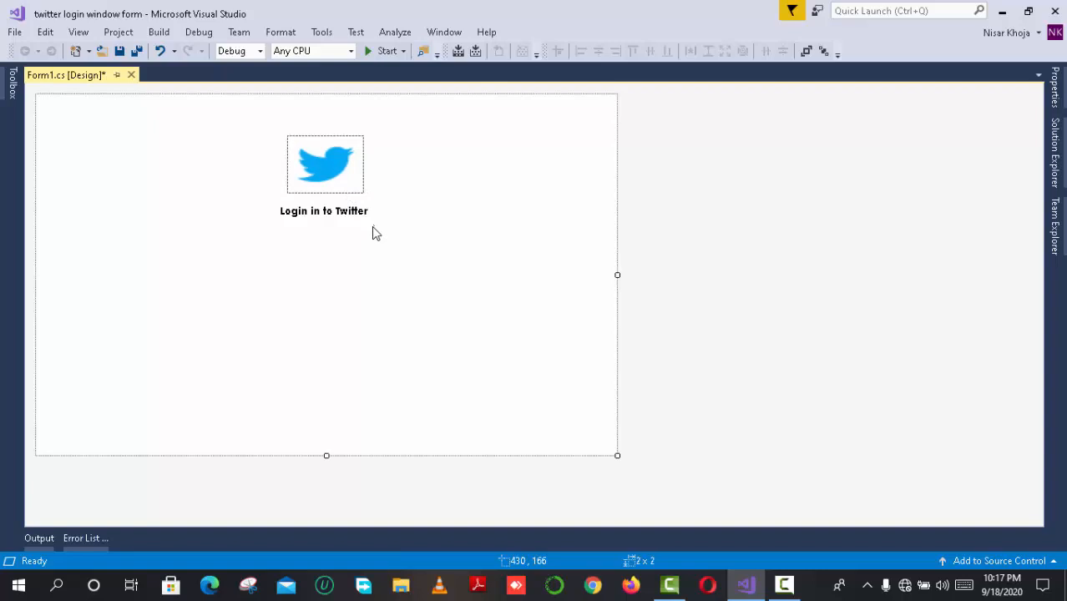
# - Set the heading label's font size to 11 and shift the label slightly left to centre it under the logo
pyautogui.rightClick(323, 214)
pyautogui.click(392, 418)
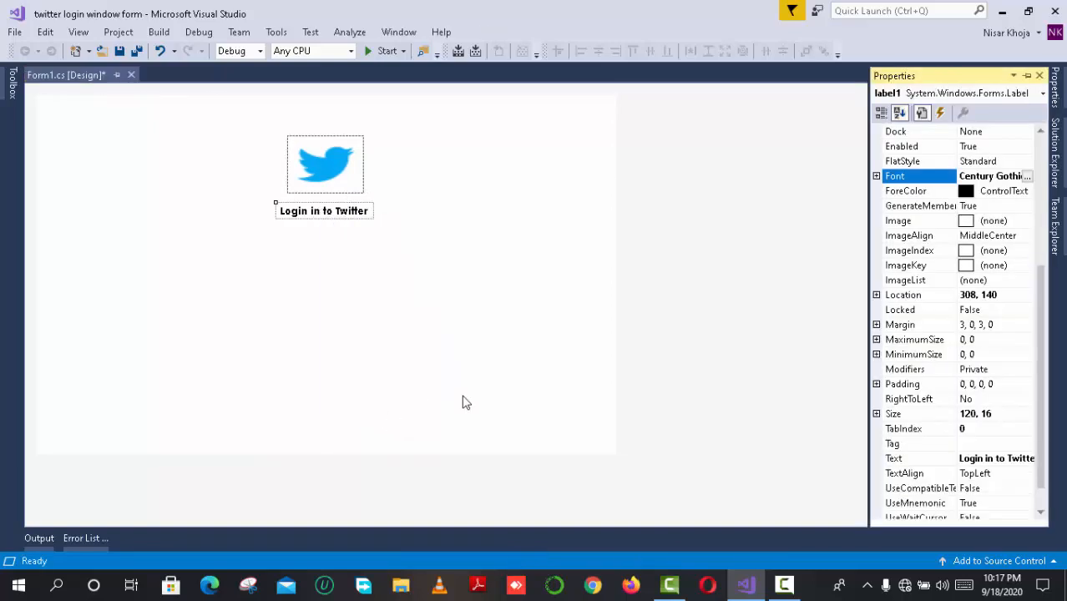
pyautogui.click(1028, 176)
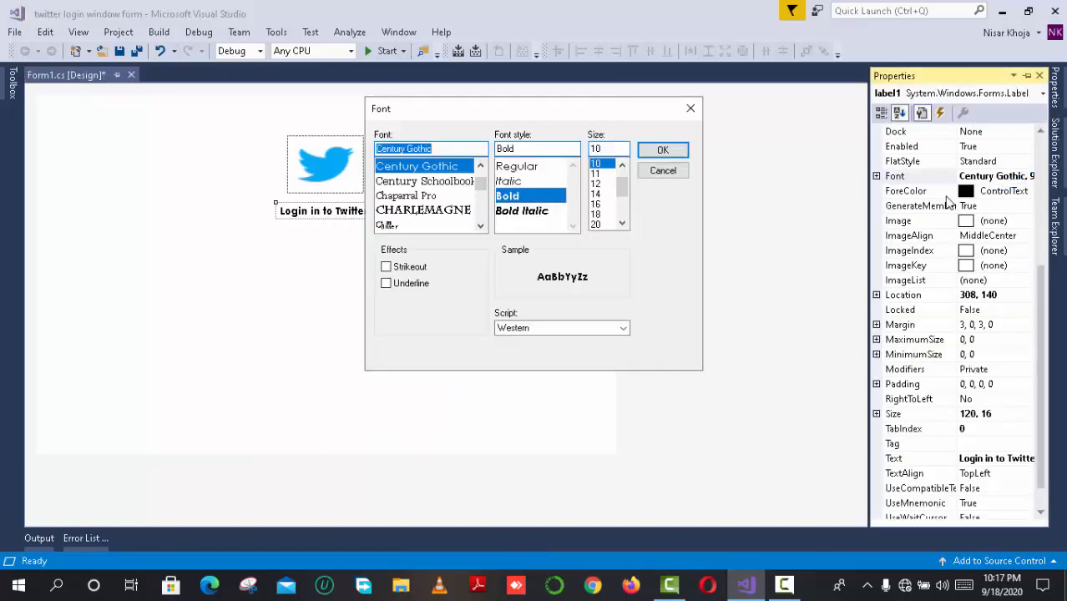
pyautogui.click(595, 174)
pyautogui.click(660, 151)
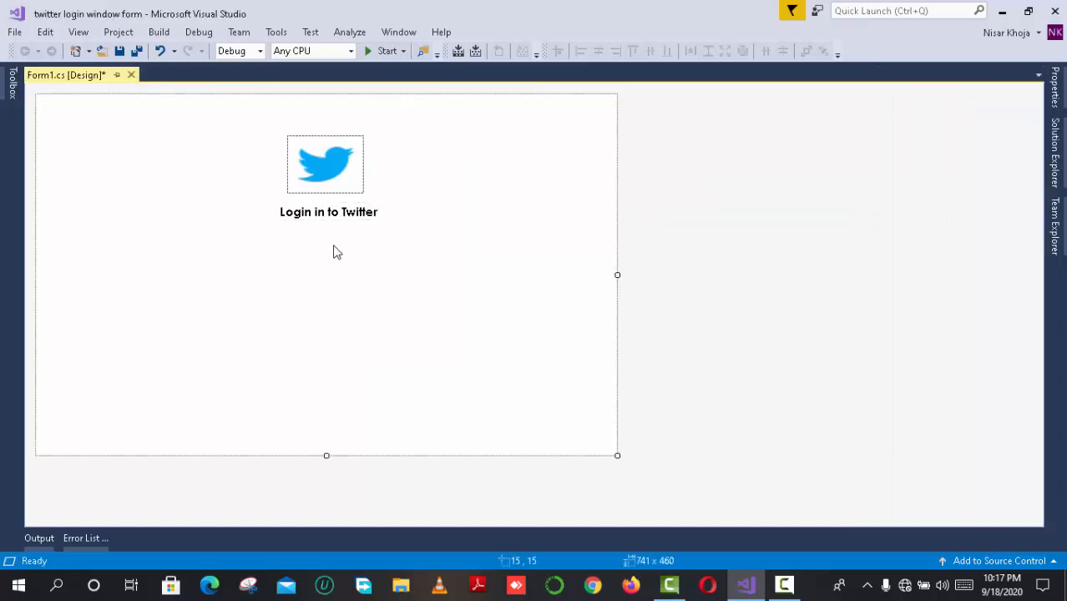
pyautogui.click(331, 218)
pyautogui.moveTo(331, 218); pyautogui.dragTo(328, 218)
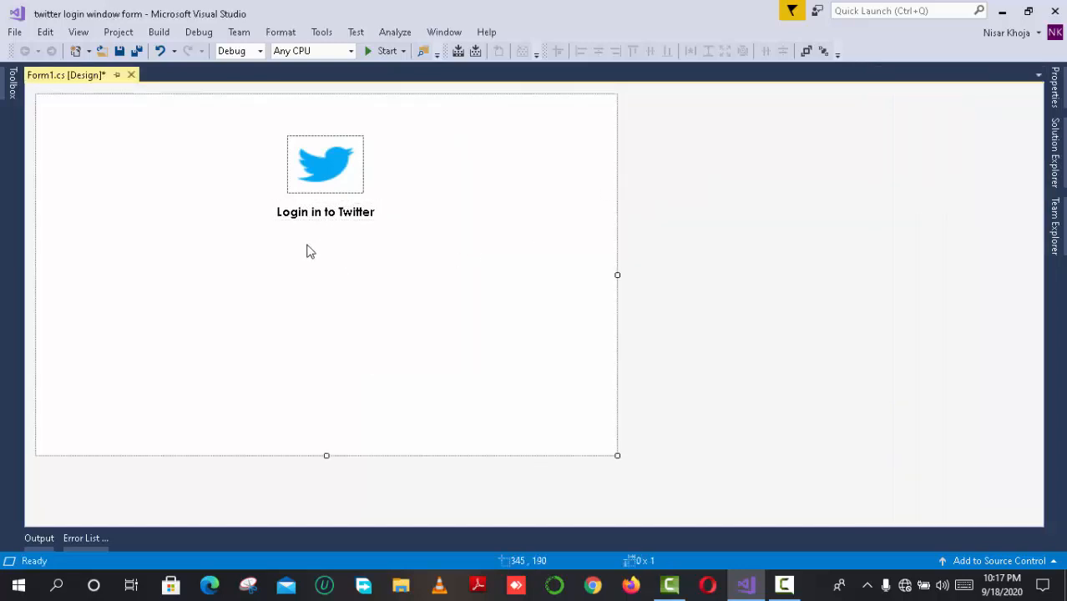
# - Select the logo and heading label together and move them slightly up and left
pyautogui.moveTo(384, 261); pyautogui.dragTo(256, 133)
pyautogui.click(458, 290)
pyautogui.moveTo(364, 260); pyautogui.dragTo(267, 126)
pyautogui.moveTo(299, 160); pyautogui.dragTo(299, 159)
pyautogui.click(335, 242)
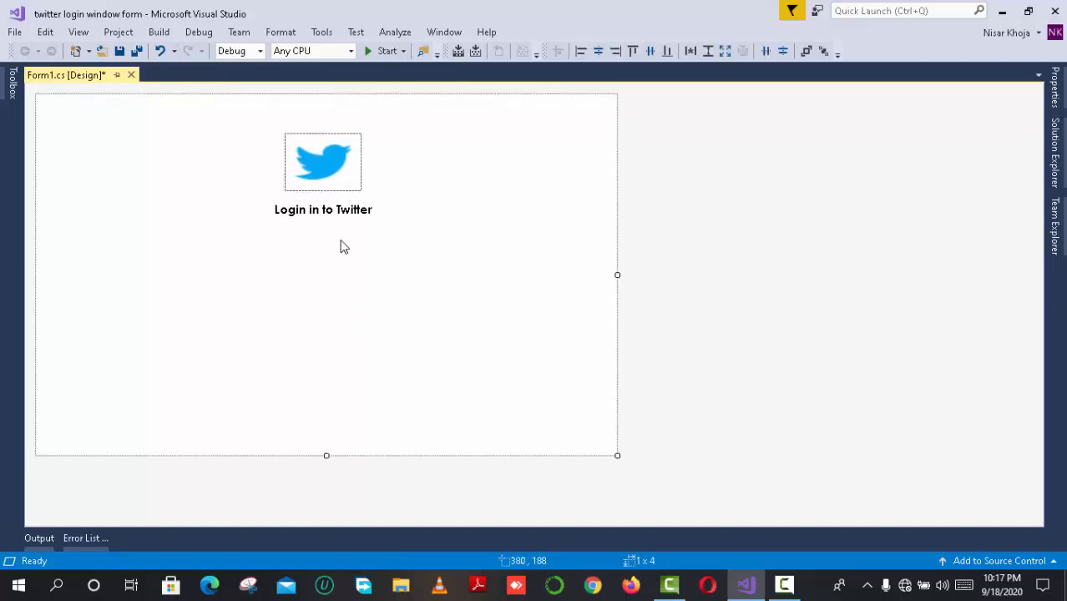
# - Shrink the logo picture box to about 87 x 62, recentre it above the heading, and nudge the label closer to it
pyautogui.click(317, 163)
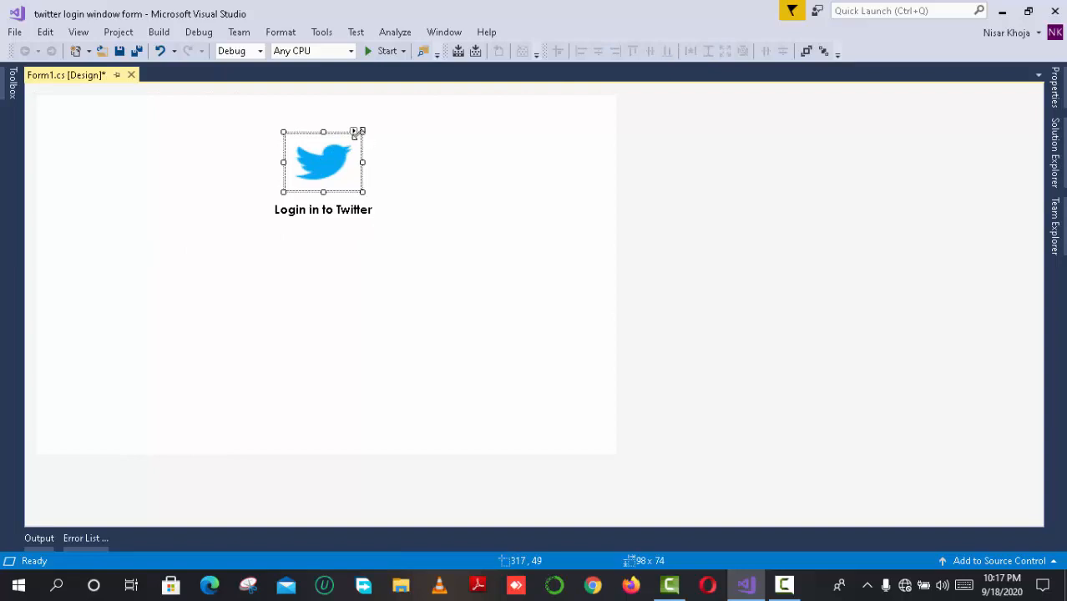
pyautogui.moveTo(359, 135); pyautogui.dragTo(354, 142)
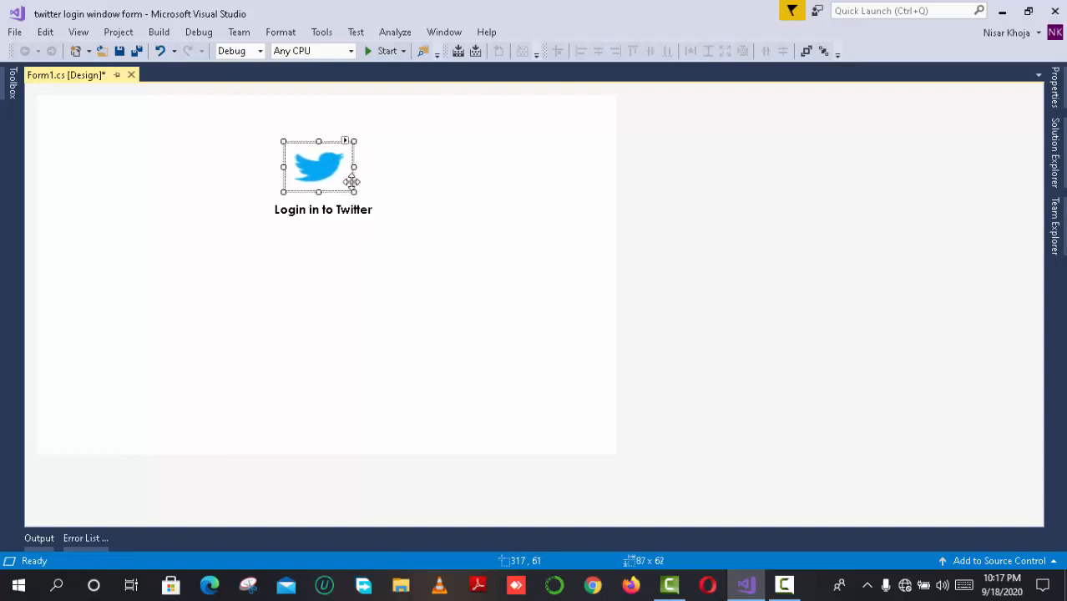
pyautogui.click(407, 204)
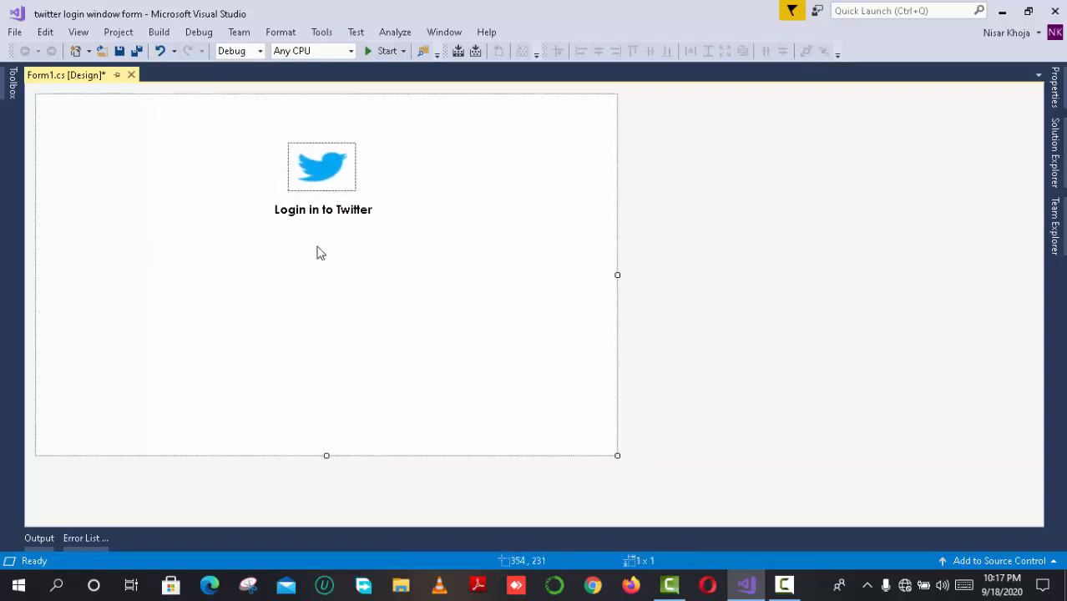
pyautogui.click(316, 214)
pyautogui.click(317, 247)
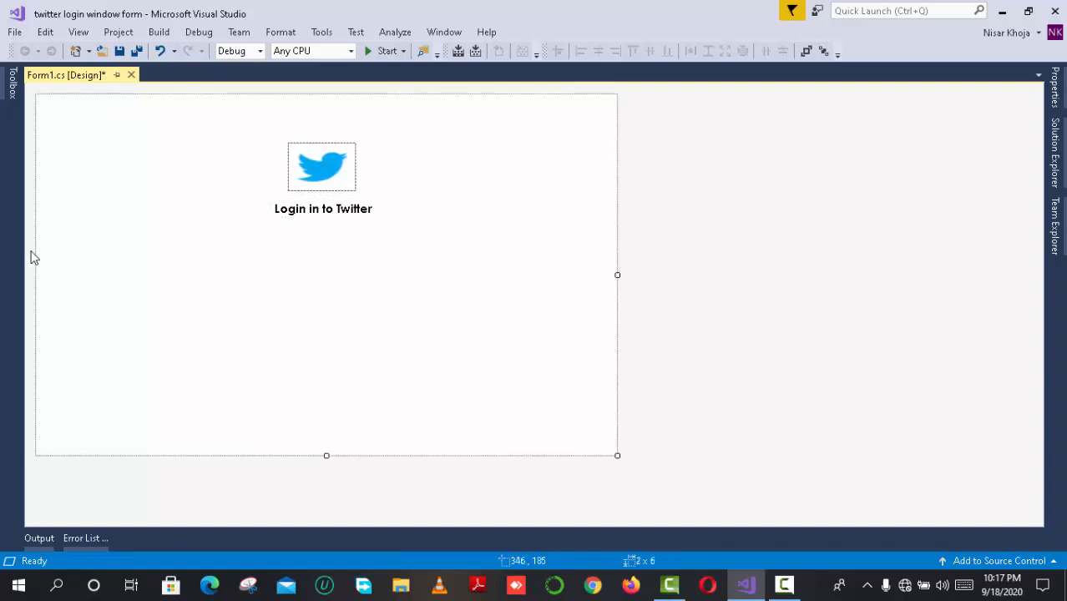
# - Search the available controls for "text" and place a GunaTextBox below the heading label
pyautogui.click(12, 96)
pyautogui.doubleClick(37, 94)
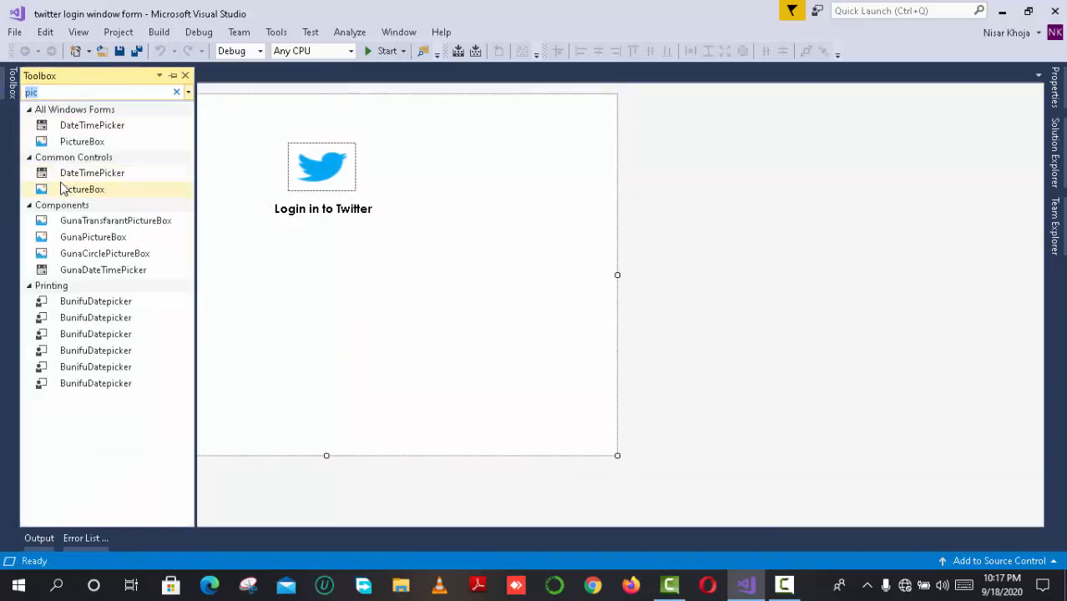
pyautogui.press('BackSpace')
pyautogui.write('text')
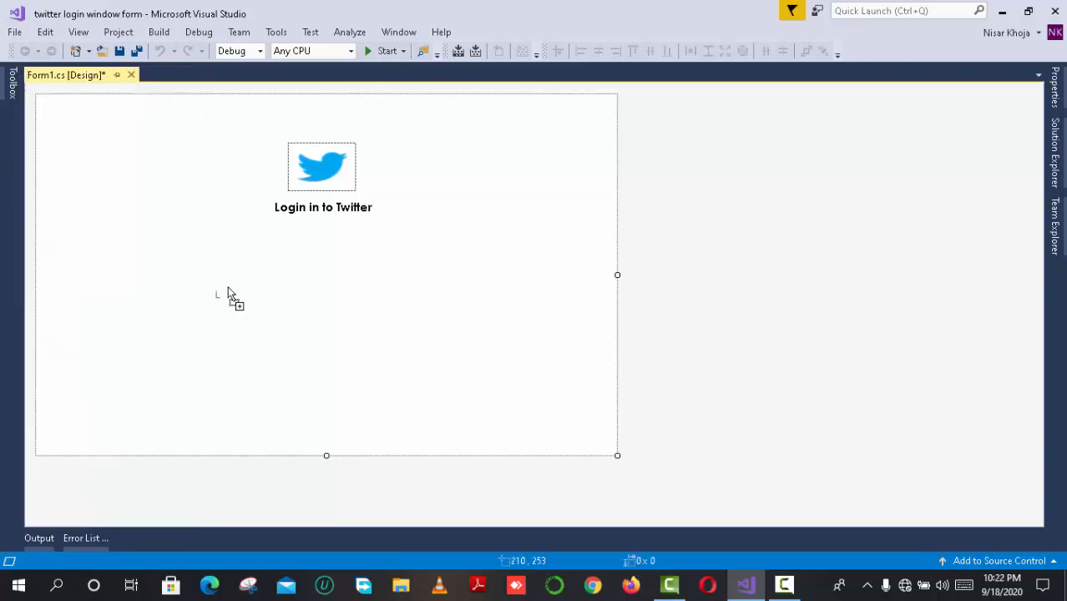
pyautogui.moveTo(227, 293); pyautogui.dragTo(310, 249)
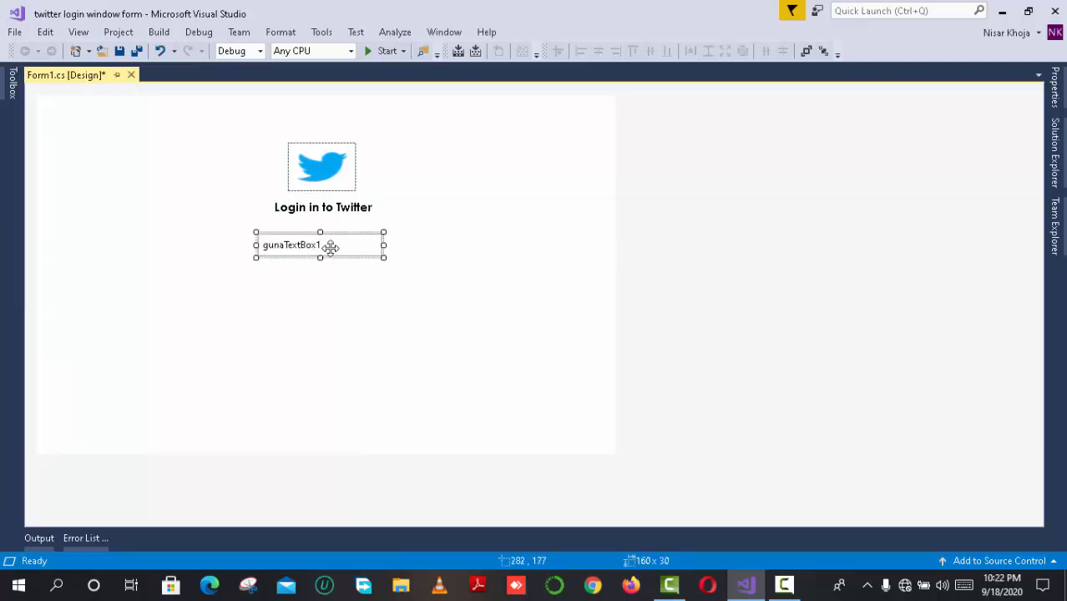
# - Widen the text box in both directions to about 469 x 30 and move it slightly lower on the form
pyautogui.moveTo(383, 246); pyautogui.dragTo(502, 244)
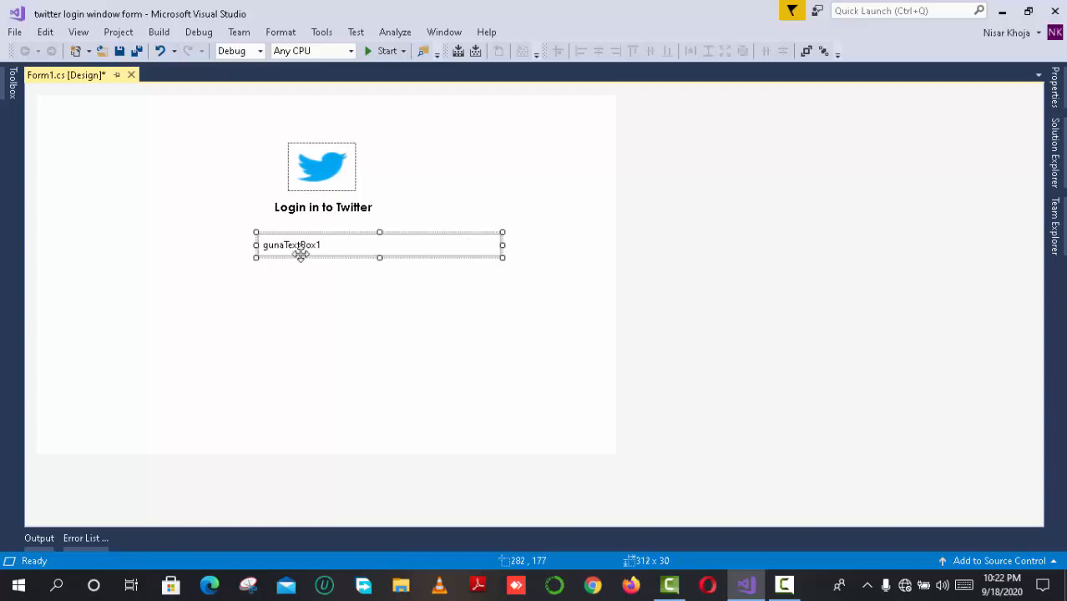
pyautogui.moveTo(257, 245); pyautogui.dragTo(131, 248)
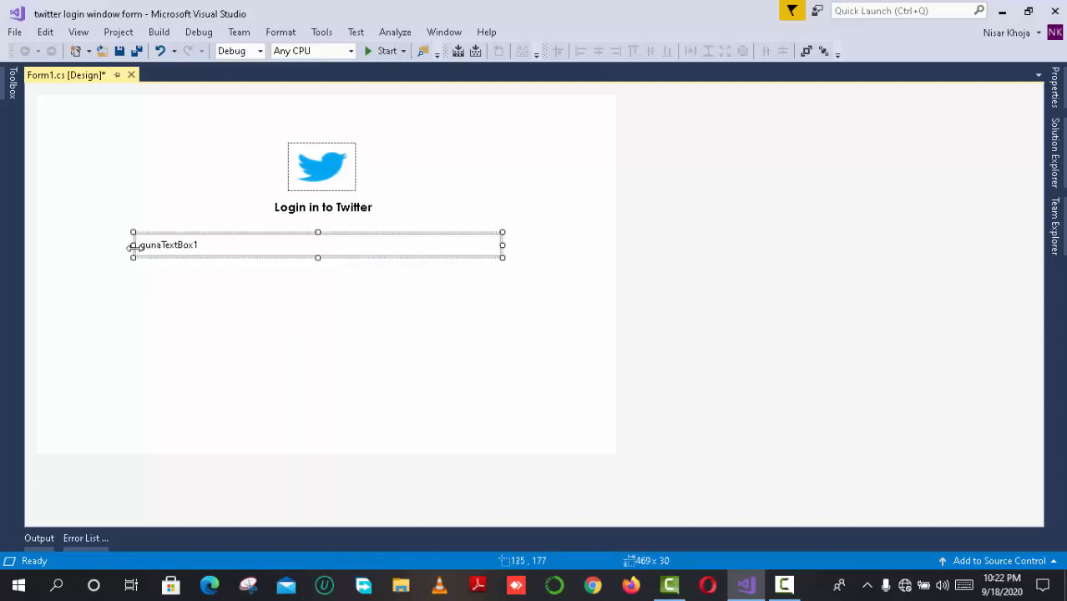
pyautogui.moveTo(295, 251); pyautogui.dragTo(306, 276)
# - Set the text box's Radius property to 10
pyautogui.rightClick(181, 268)
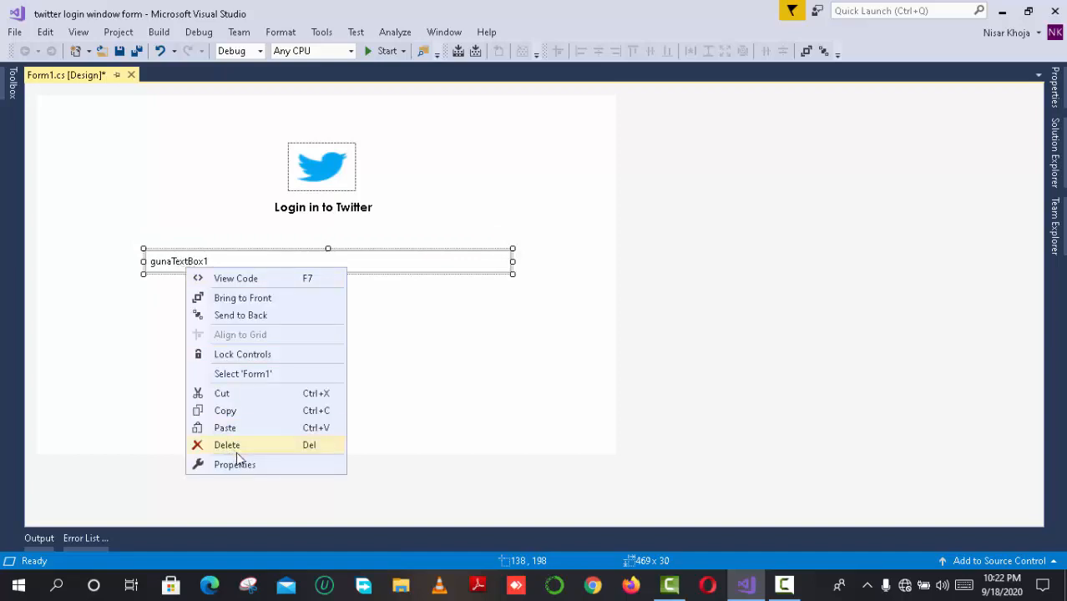
pyautogui.click(236, 461)
pyautogui.click(1027, 504)
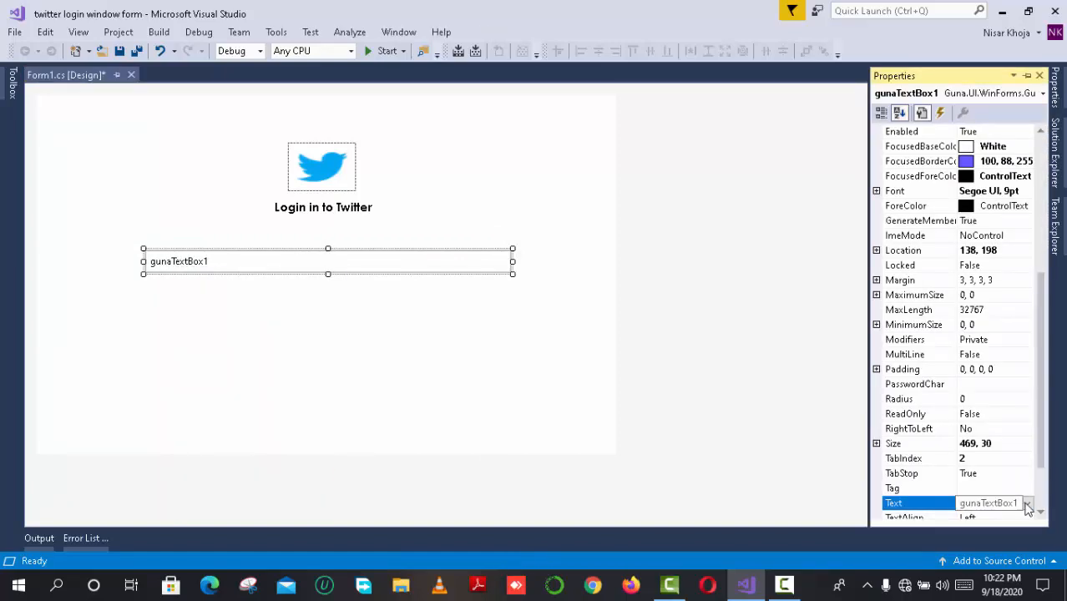
pyautogui.click(992, 401)
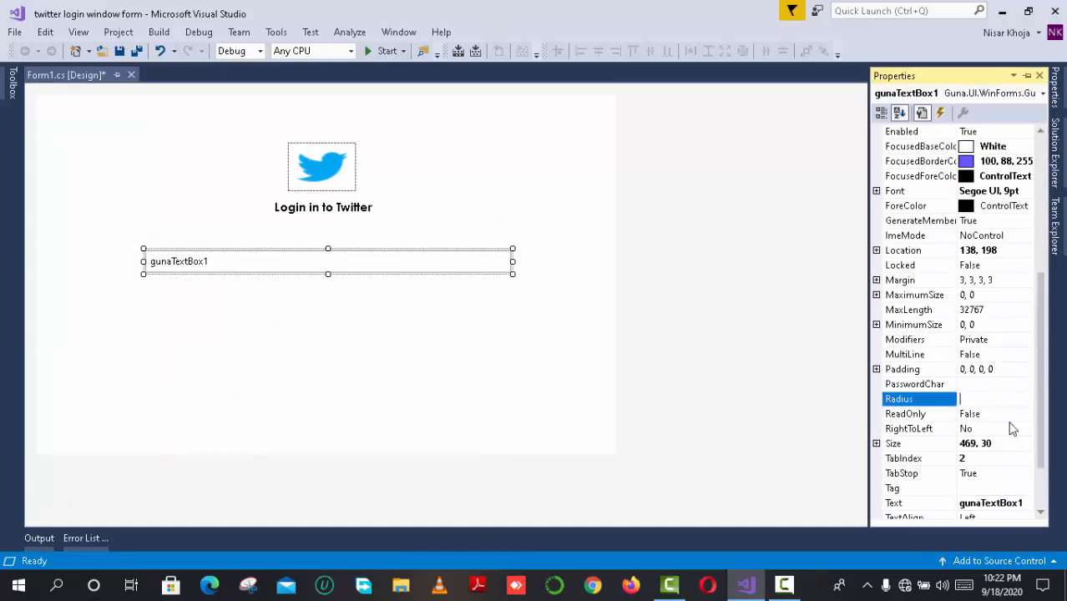
pyautogui.click(492, 398)
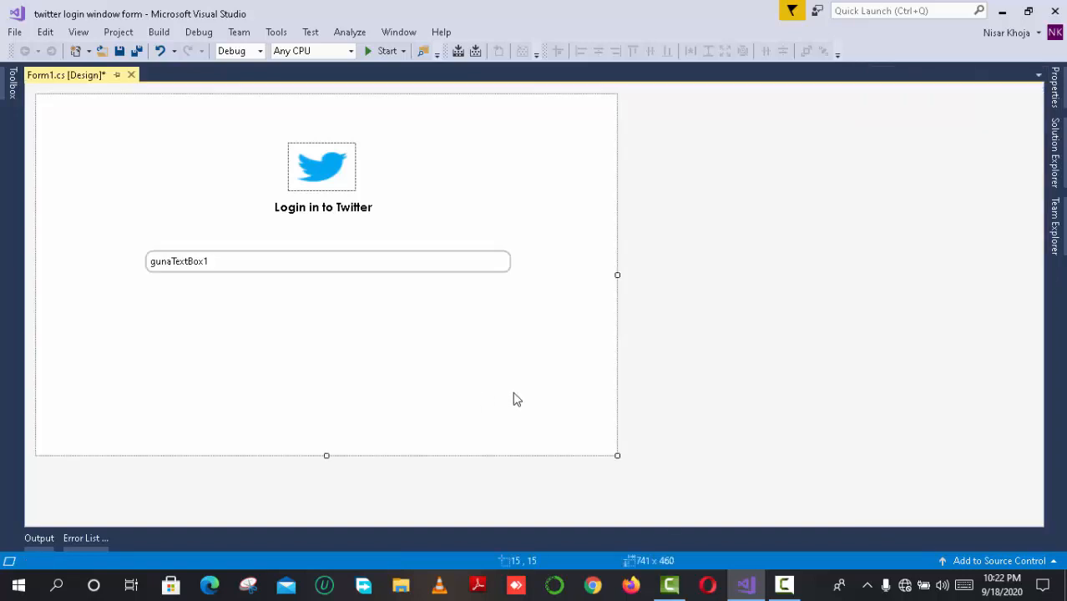
# - Narrow the text box to about 400 x 30 and move it right, beneath the heading label
pyautogui.click(436, 258)
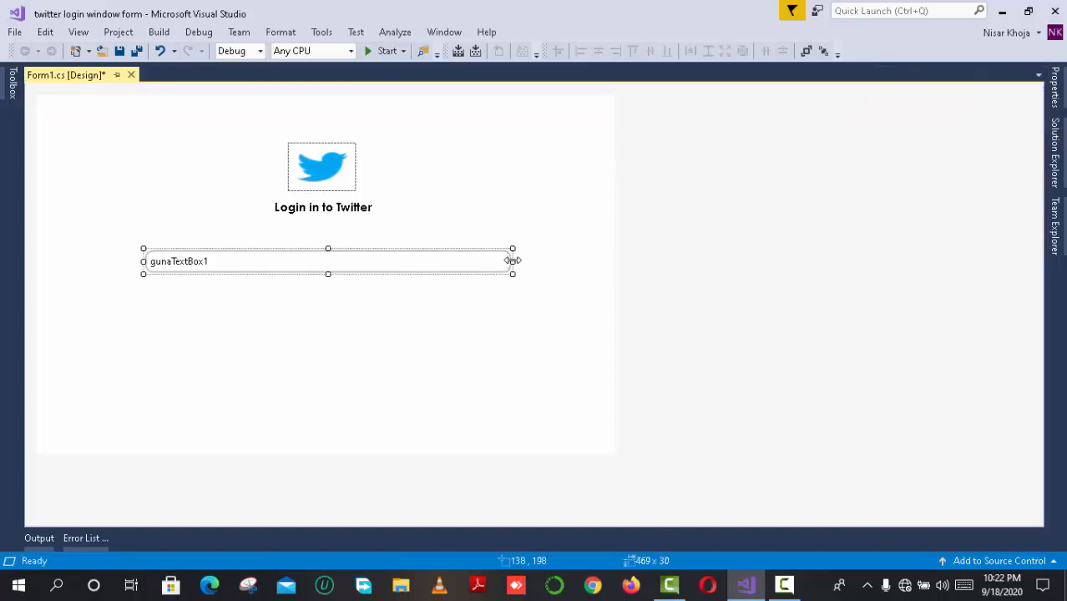
pyautogui.moveTo(512, 262); pyautogui.dragTo(455, 262)
pyautogui.moveTo(317, 267); pyautogui.dragTo(357, 268)
# - Clear the text box's Text property and move the box slightly lower below the heading
pyautogui.rightClick(234, 260)
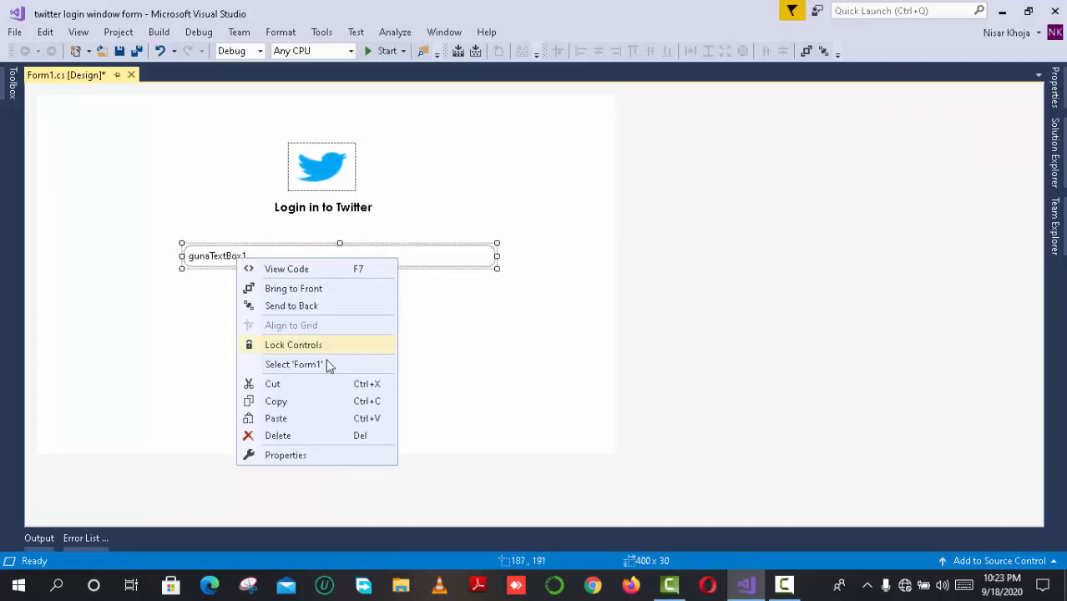
pyautogui.click(288, 456)
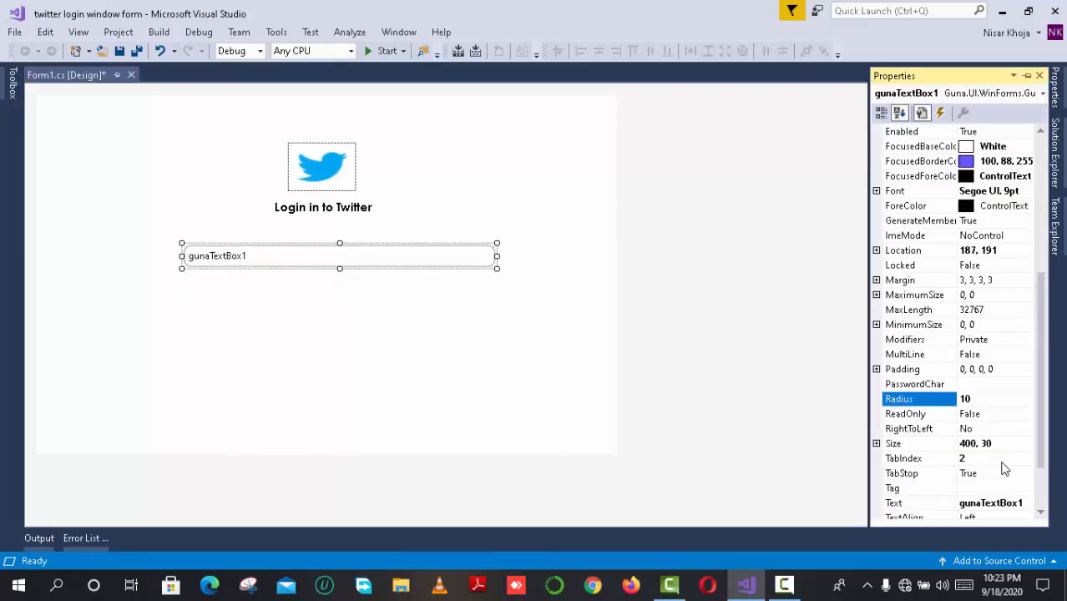
pyautogui.click(1026, 504)
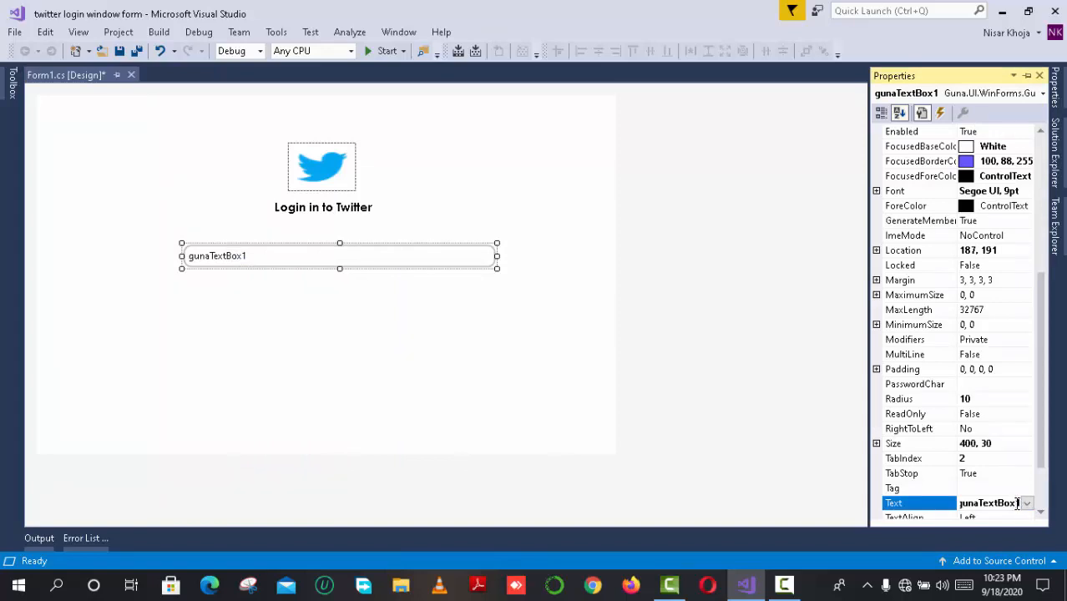
pyautogui.doubleClick(1014, 500)
pyautogui.press('BackSpace')
pyautogui.click(400, 399)
pyautogui.click(264, 269)
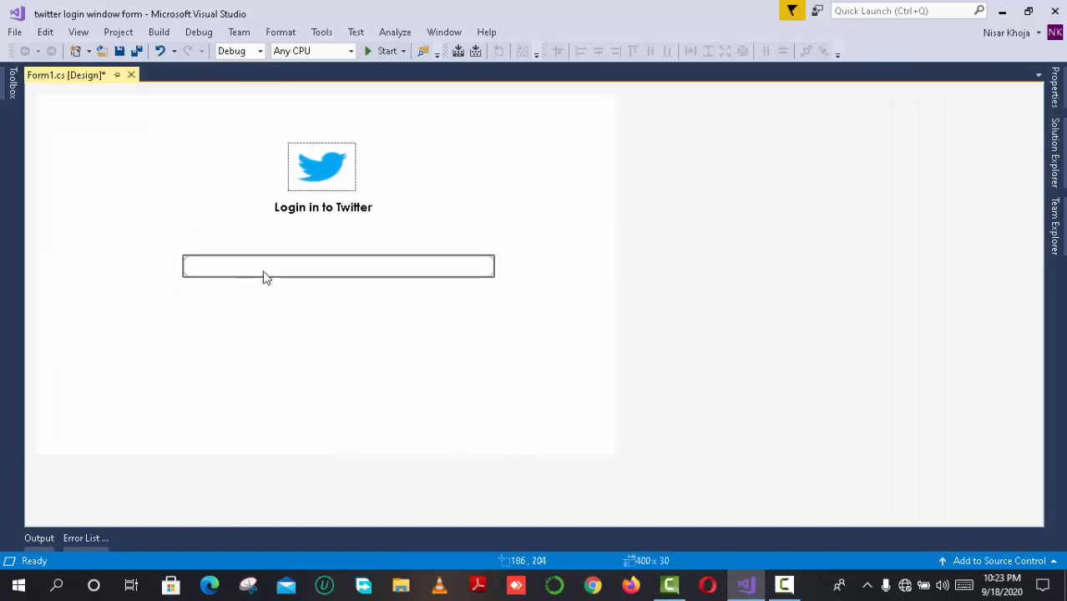
# - Duplicate the heading label and place the copy just above the text box, aligned with the box's starting edge
pyautogui.rightClick(298, 208)
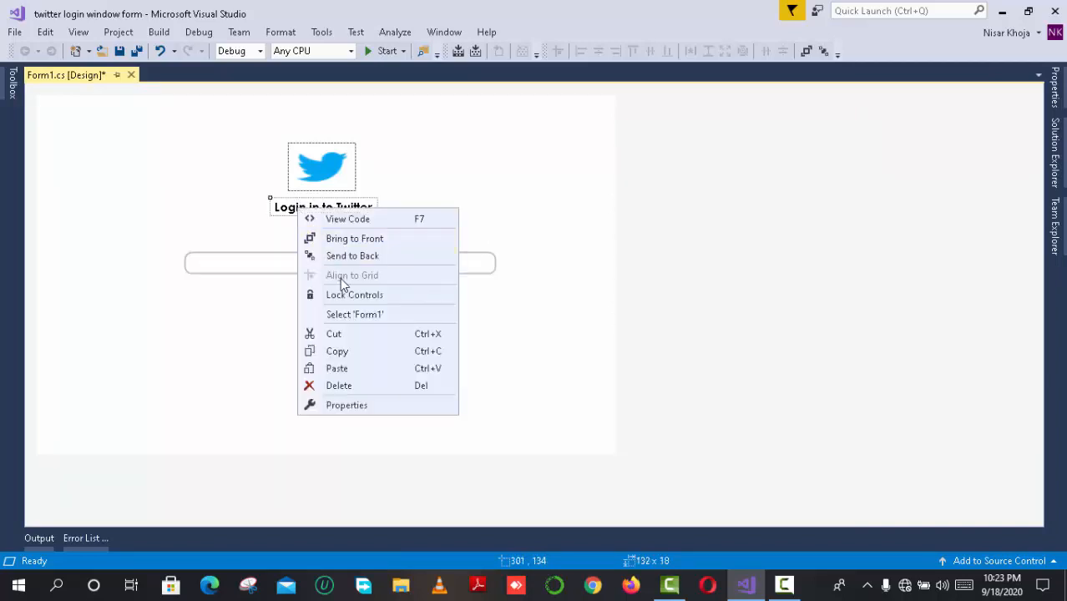
pyautogui.click(337, 352)
pyautogui.click(225, 250)
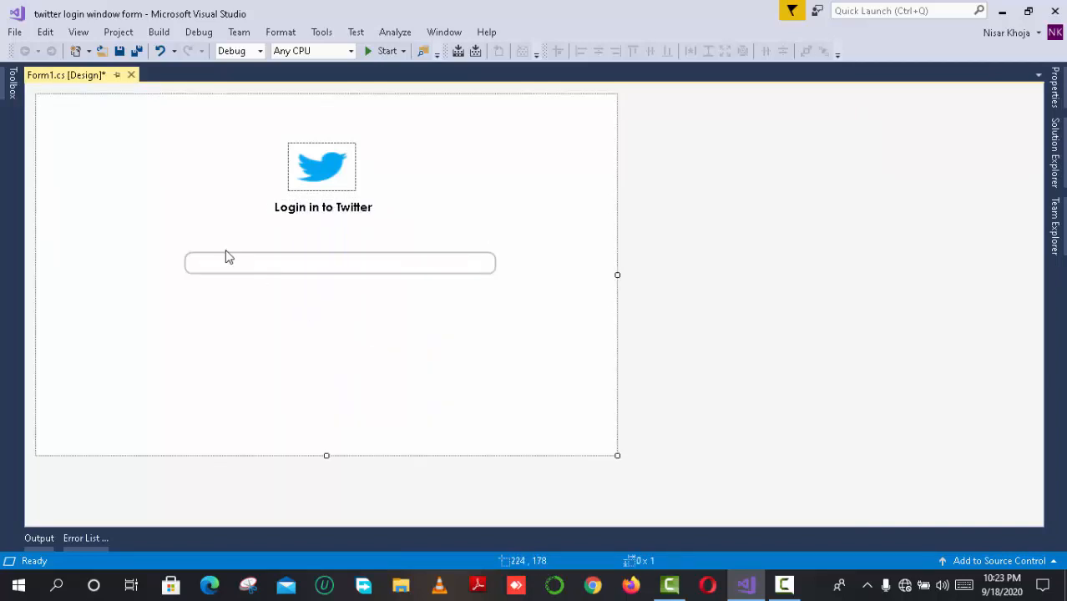
pyautogui.hotkey('ctrl', 'v')
pyautogui.moveTo(307, 269); pyautogui.dragTo(227, 244)
pyautogui.click(342, 311)
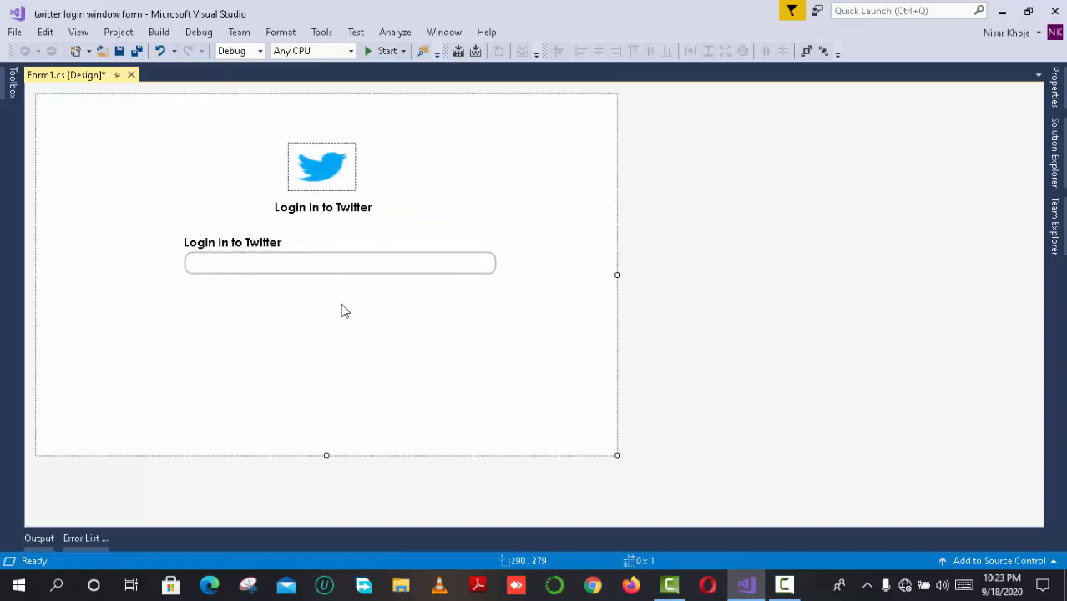
pyautogui.moveTo(361, 300); pyautogui.dragTo(194, 240)
pyautogui.click(205, 279)
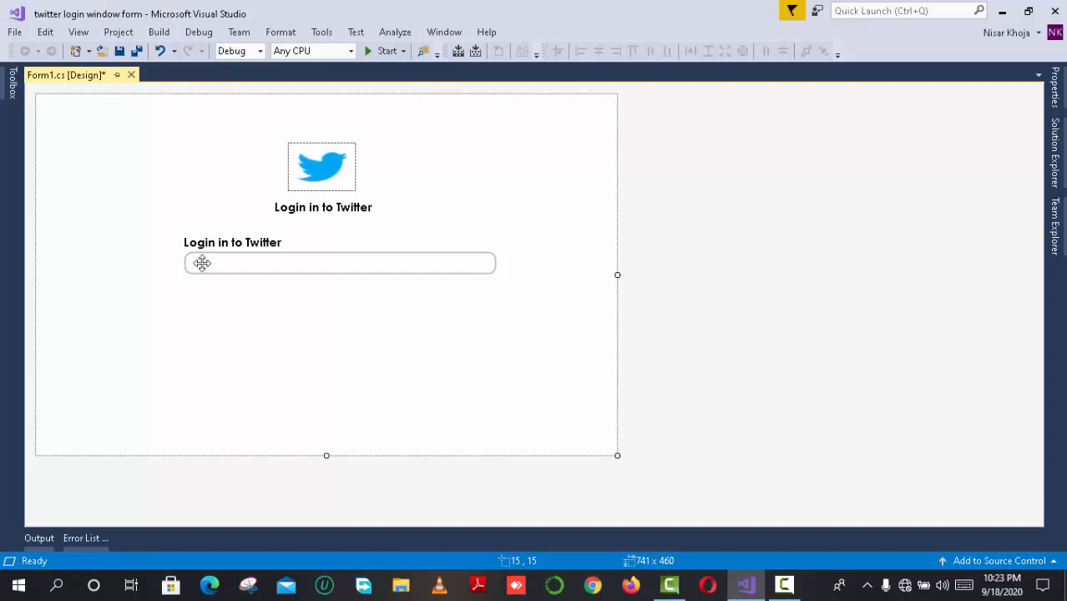
# - Set the Text property of the duplicated label above the text box to "User Name"
pyautogui.rightClick(209, 243)
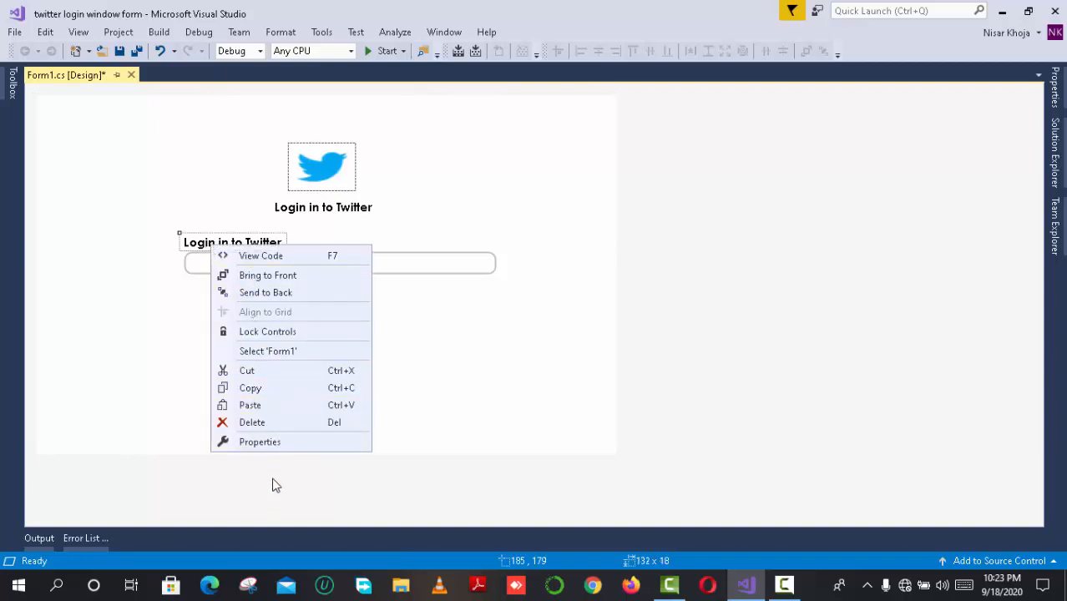
pyautogui.click(275, 443)
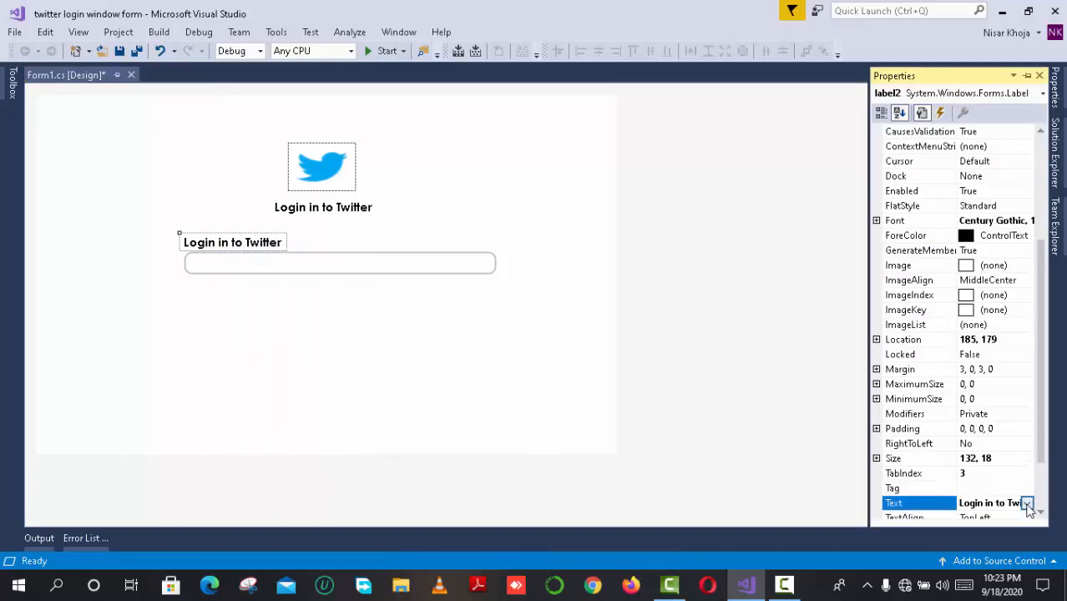
pyautogui.click(1027, 503)
pyautogui.moveTo(882, 380); pyautogui.dragTo(670, 391)
pyautogui.write('User Name')
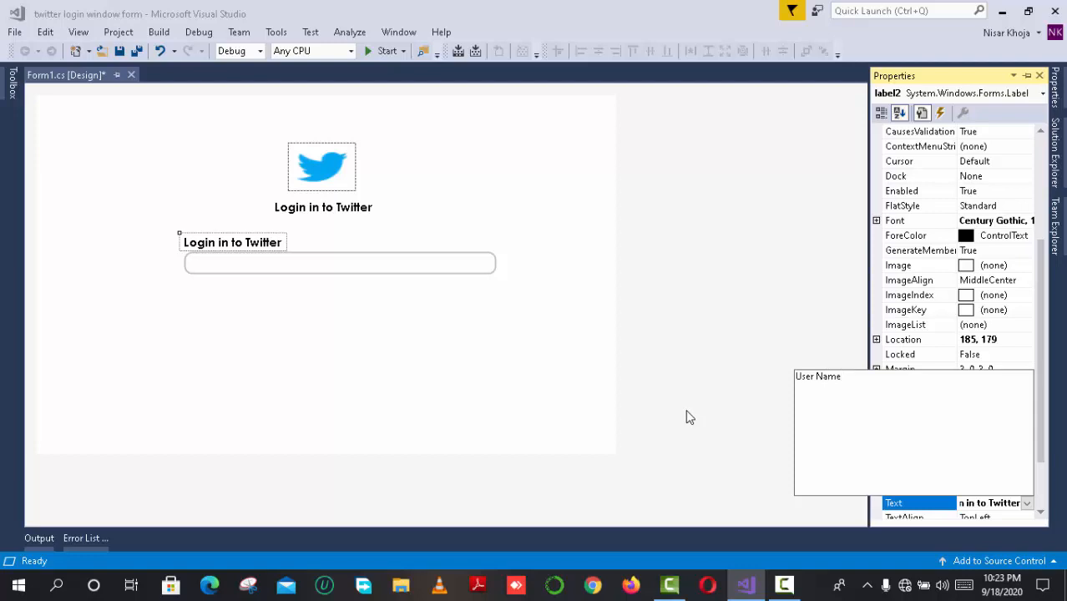
pyautogui.click(523, 351)
# - Set the User Name label's font to Century Gothic Regular, size 10
pyautogui.rightClick(217, 241)
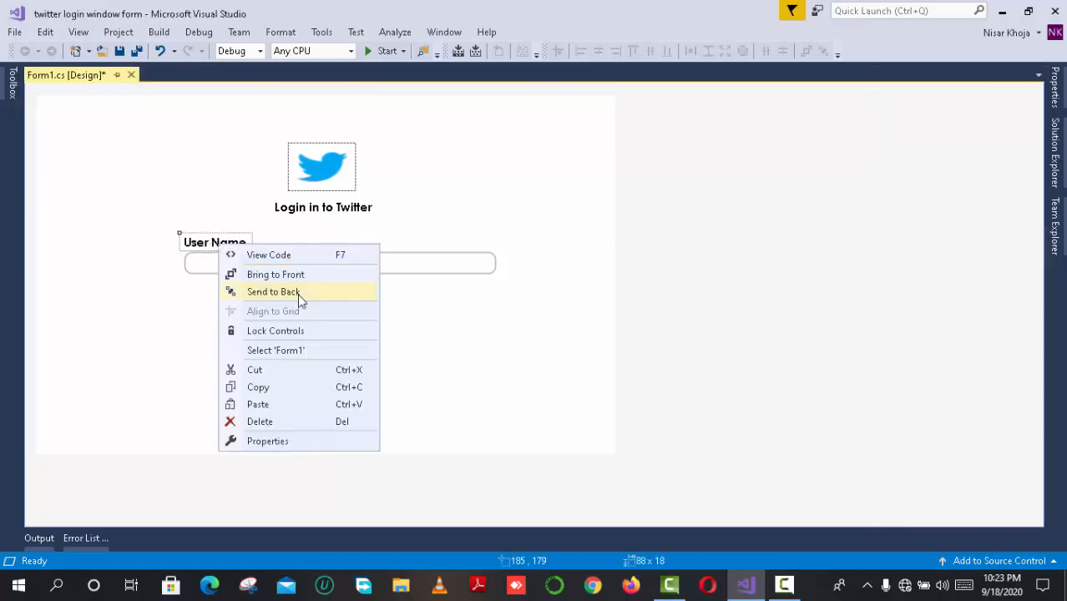
pyautogui.click(267, 441)
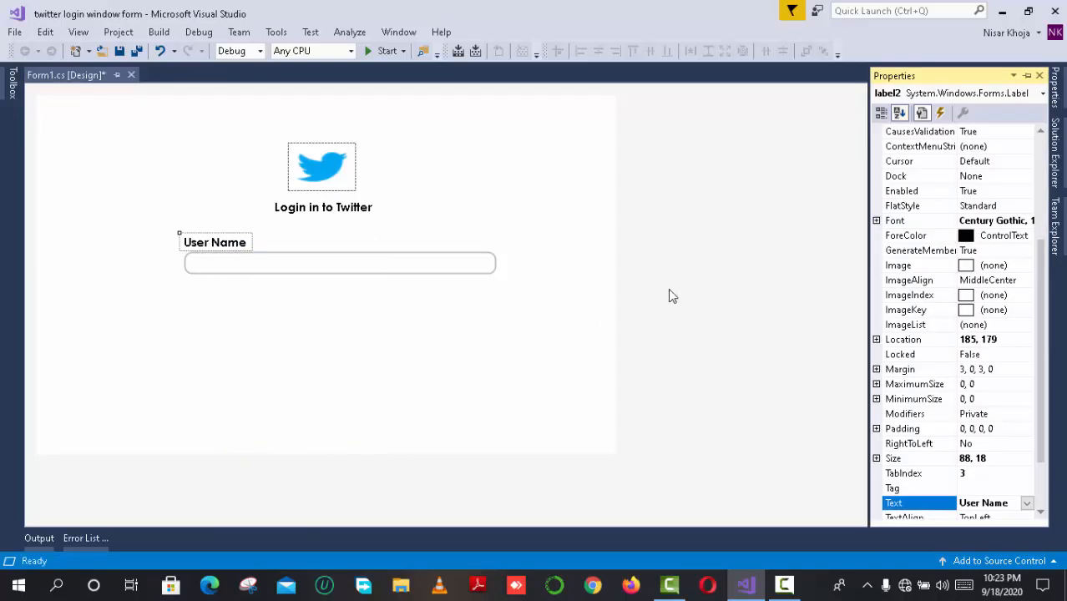
pyautogui.click(1031, 221)
pyautogui.click(1029, 221)
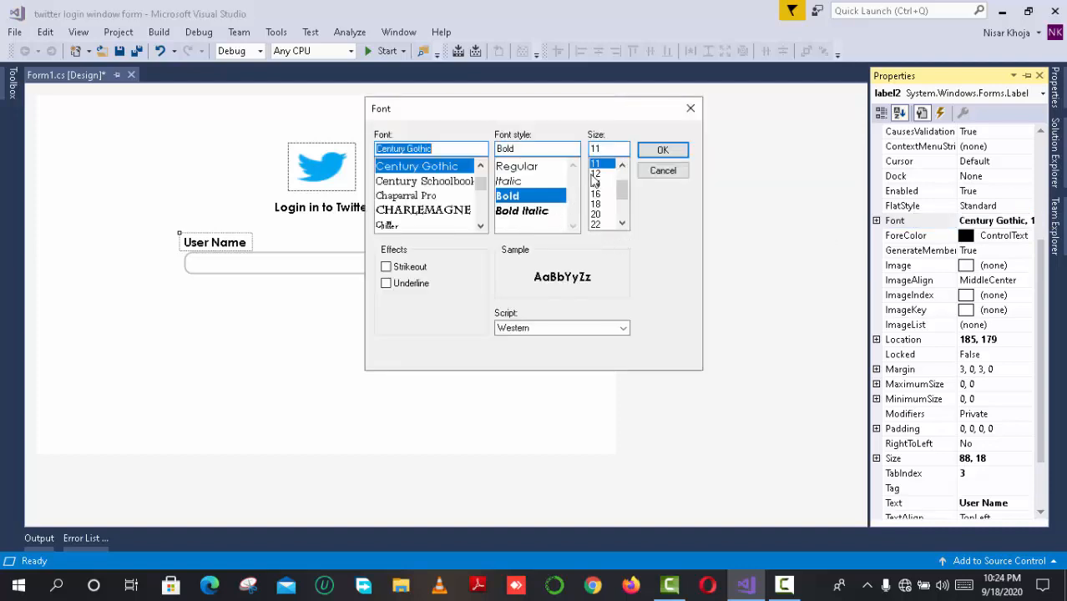
pyautogui.click(560, 166)
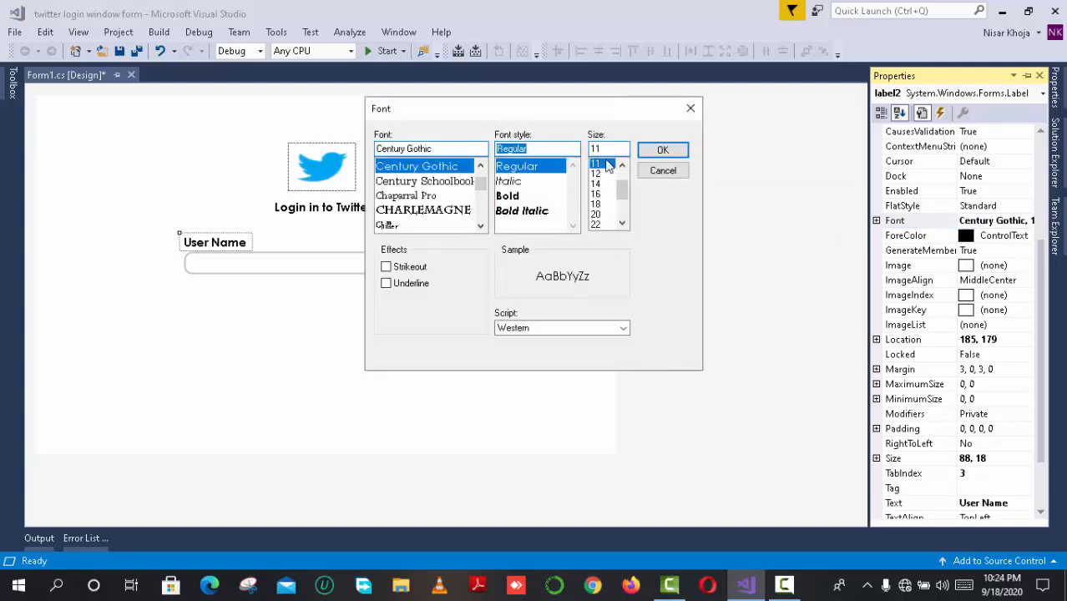
pyautogui.click(622, 166)
pyautogui.click(598, 165)
pyautogui.click(660, 151)
pyautogui.click(310, 297)
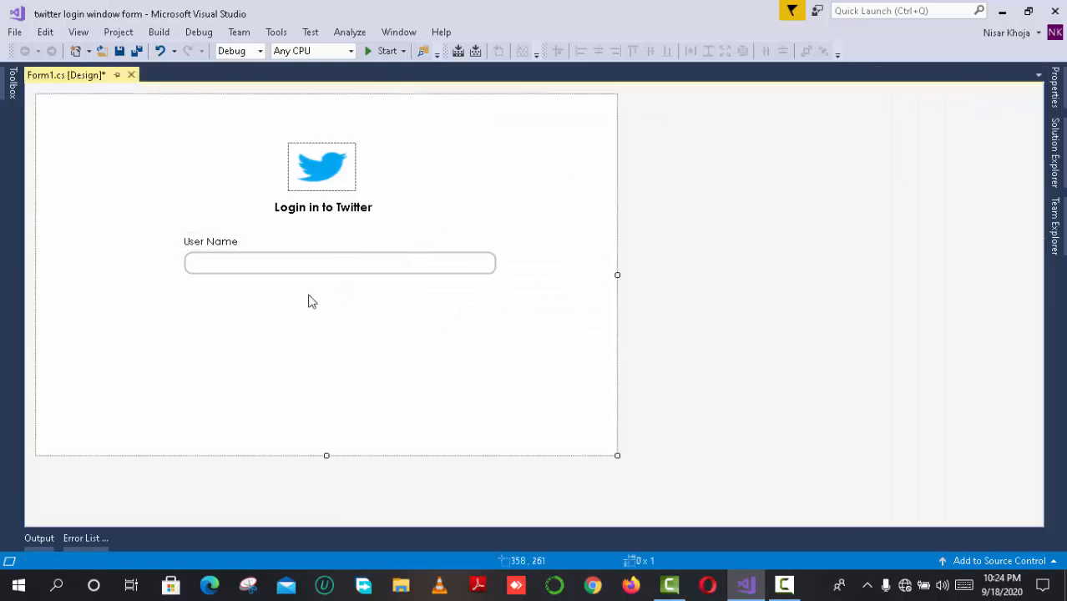
# - Reduce the height of the text box slightly, keeping the User Name label directly above it
pyautogui.click(211, 241)
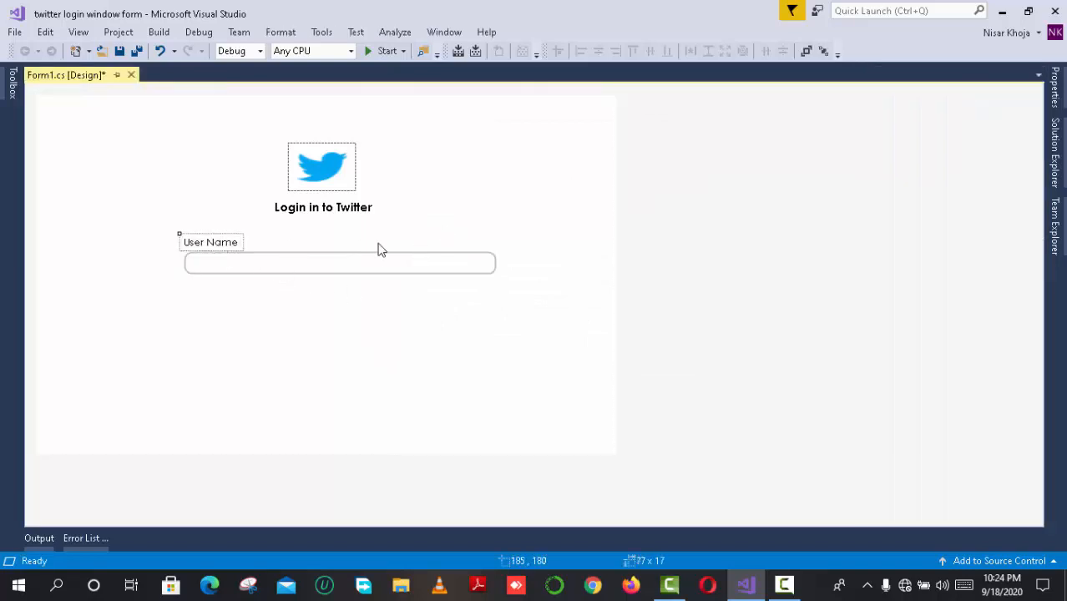
pyautogui.click(461, 263)
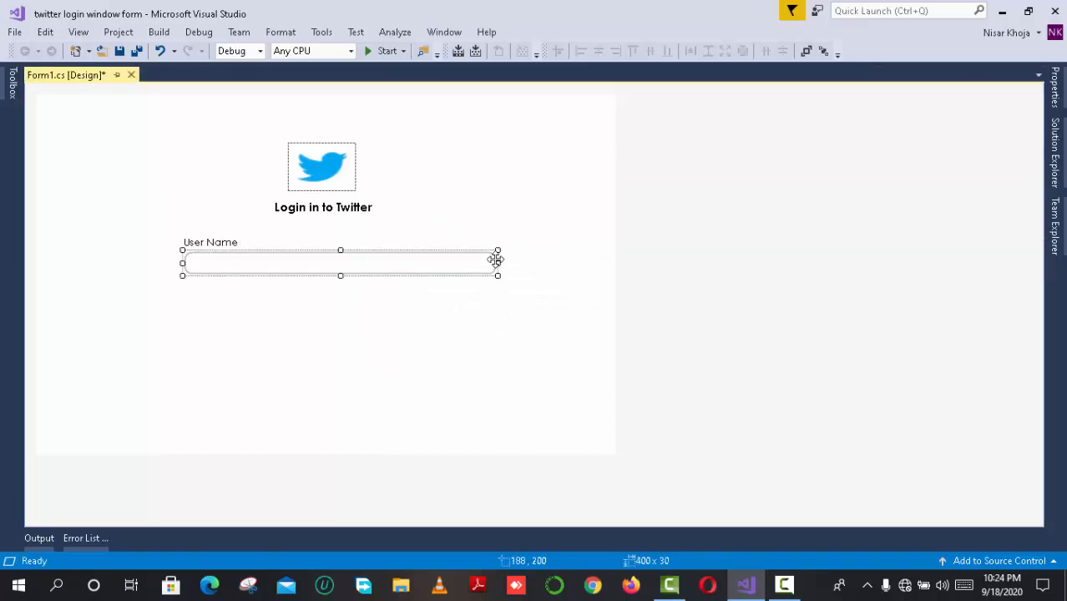
pyautogui.moveTo(342, 278); pyautogui.dragTo(346, 264)
pyautogui.click(353, 291)
pyautogui.click(209, 244)
pyautogui.moveTo(213, 243); pyautogui.dragTo(216, 252)
pyautogui.click(322, 330)
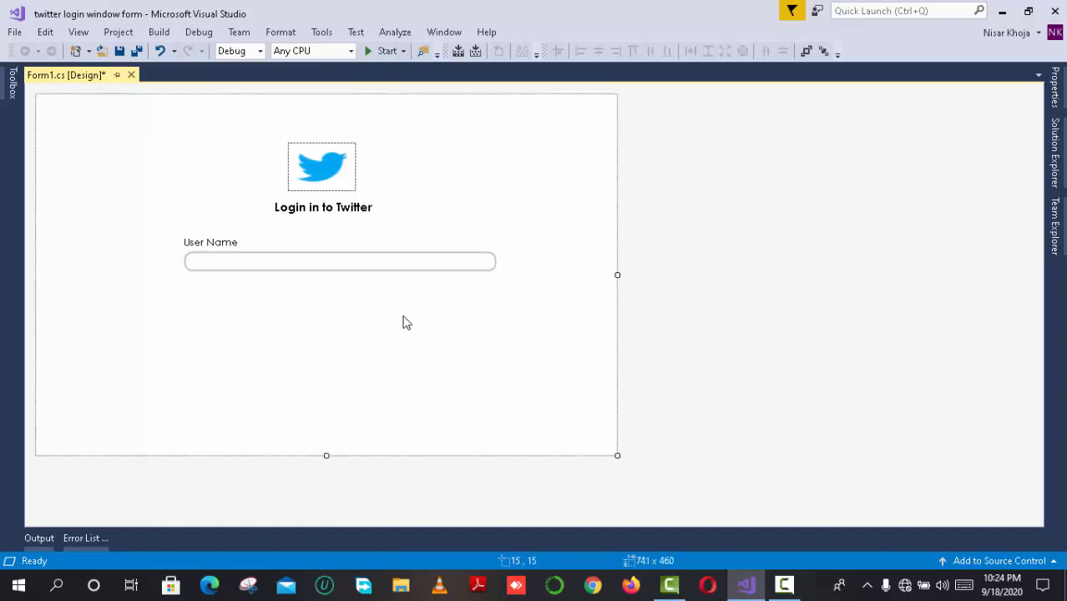
# - Duplicate the User Name label and its text box together and align the copies directly beneath the originals
pyautogui.moveTo(414, 293); pyautogui.dragTo(161, 241)
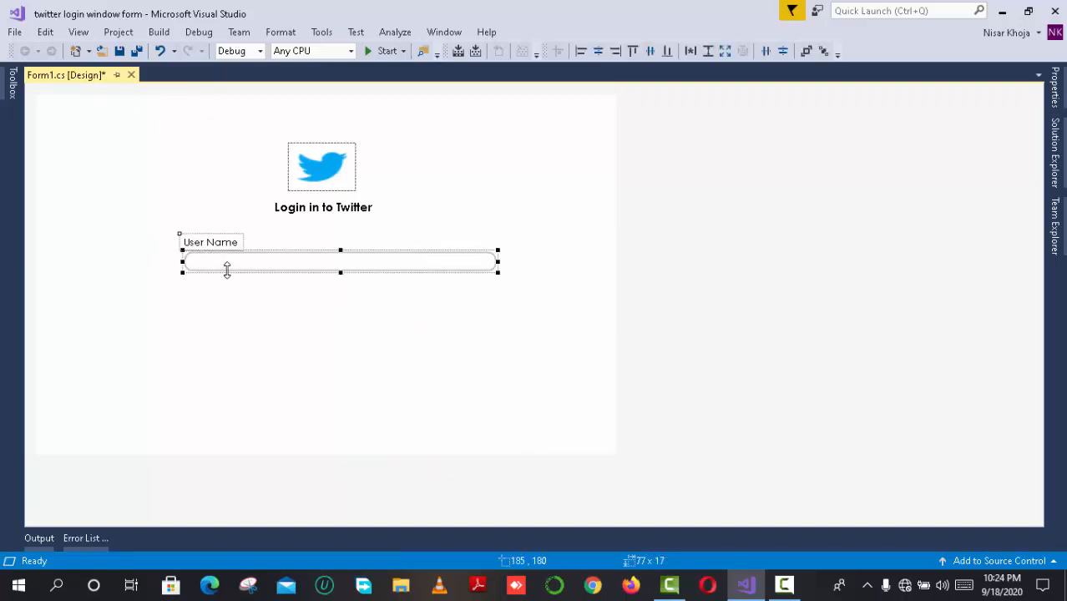
pyautogui.click(245, 305)
pyautogui.hotkey('ctrl', 'v')
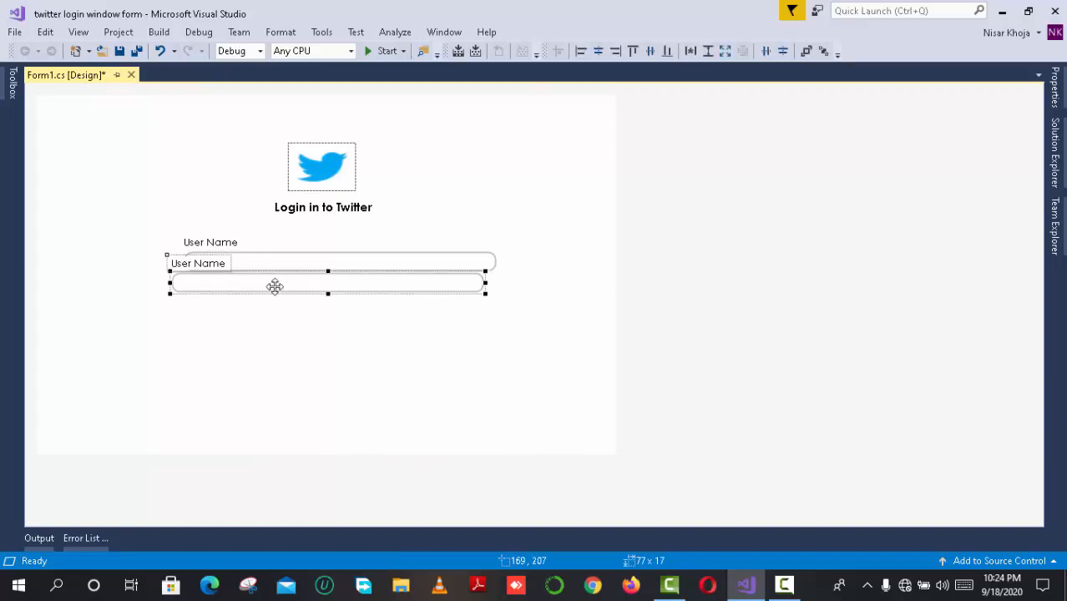
pyautogui.moveTo(274, 286); pyautogui.dragTo(278, 311)
pyautogui.press('Escape')
# - Set the Text property of the lower duplicated label to "Password"
pyautogui.rightClick(201, 288)
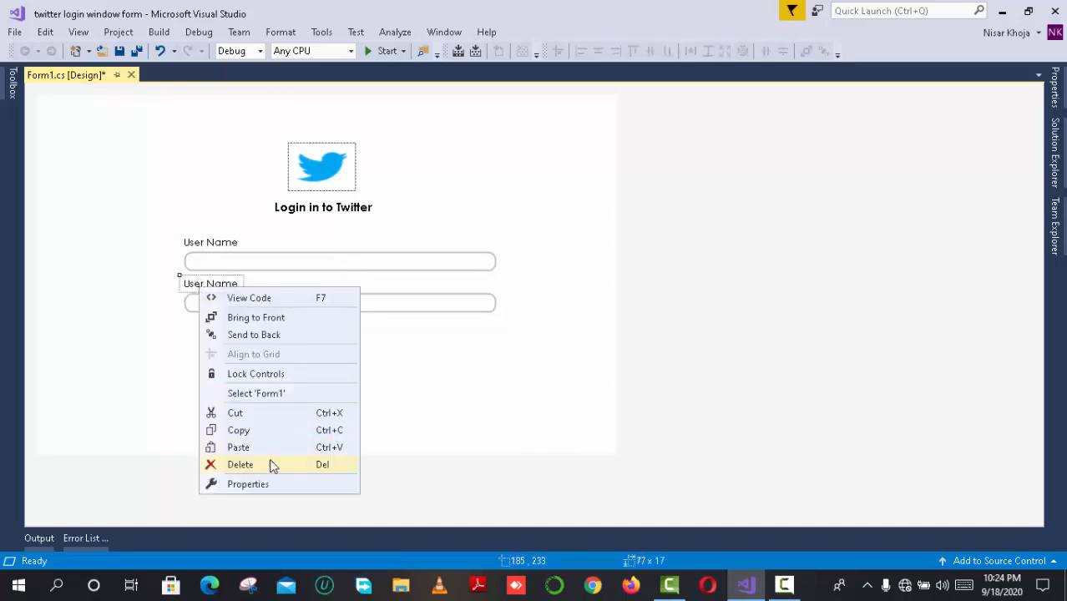
pyautogui.click(281, 485)
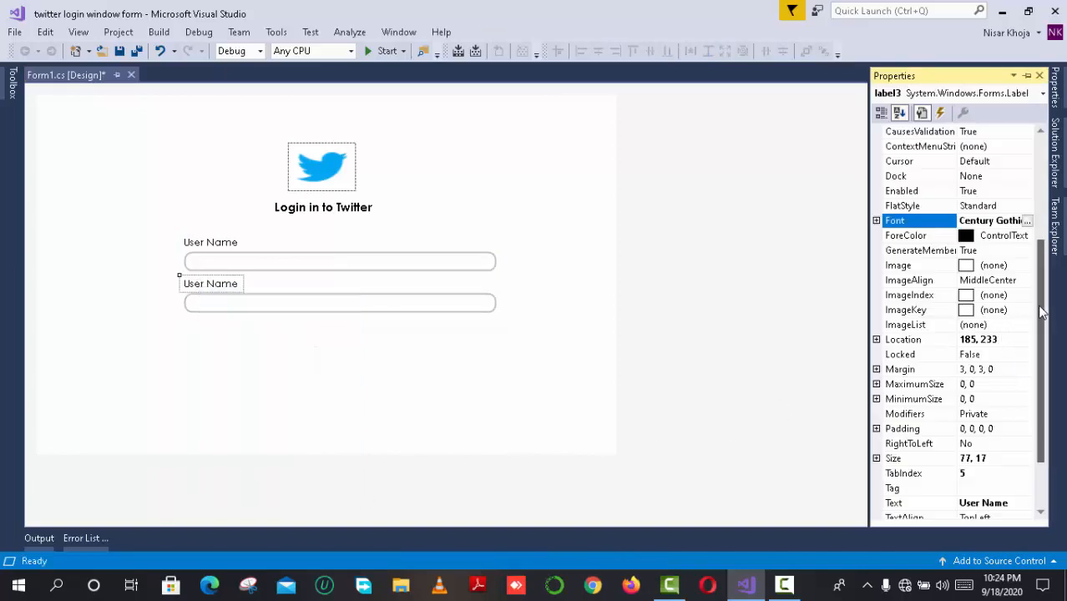
pyautogui.scroll(-2, 1047, 307)
pyautogui.click(1015, 429)
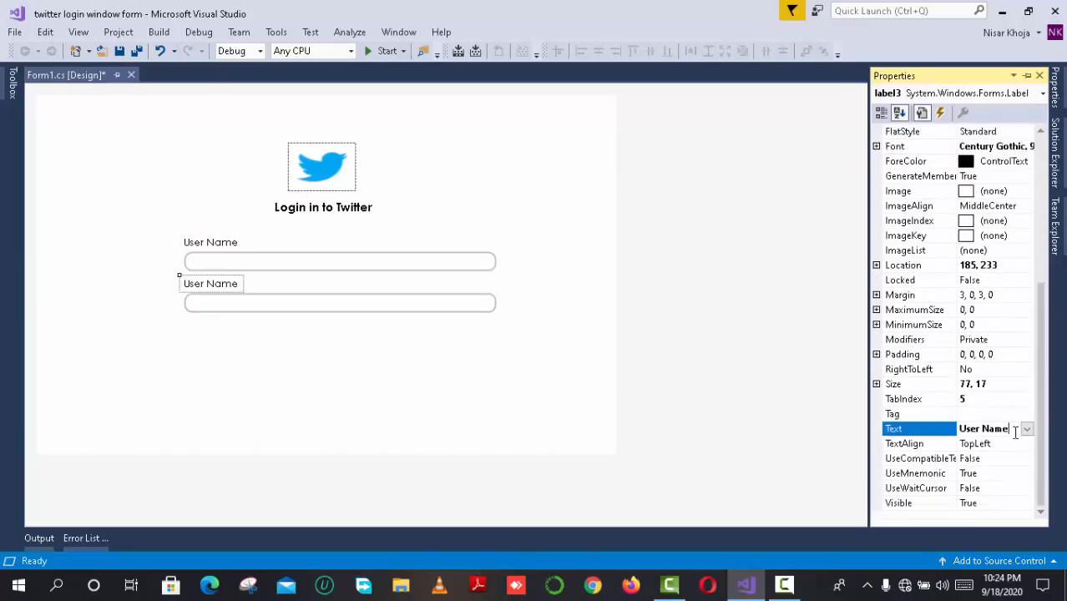
pyautogui.press('BackSpace')
pyautogui.press('BackSpace')
pyautogui.press('BackSpace')
pyautogui.press('BackSpace')
pyautogui.press('BackSpace')
pyautogui.press('BackSpace')
pyautogui.press('BackSpace')
pyautogui.press('BackSpace')
pyautogui.press('BackSpace')
pyautogui.press('Return')
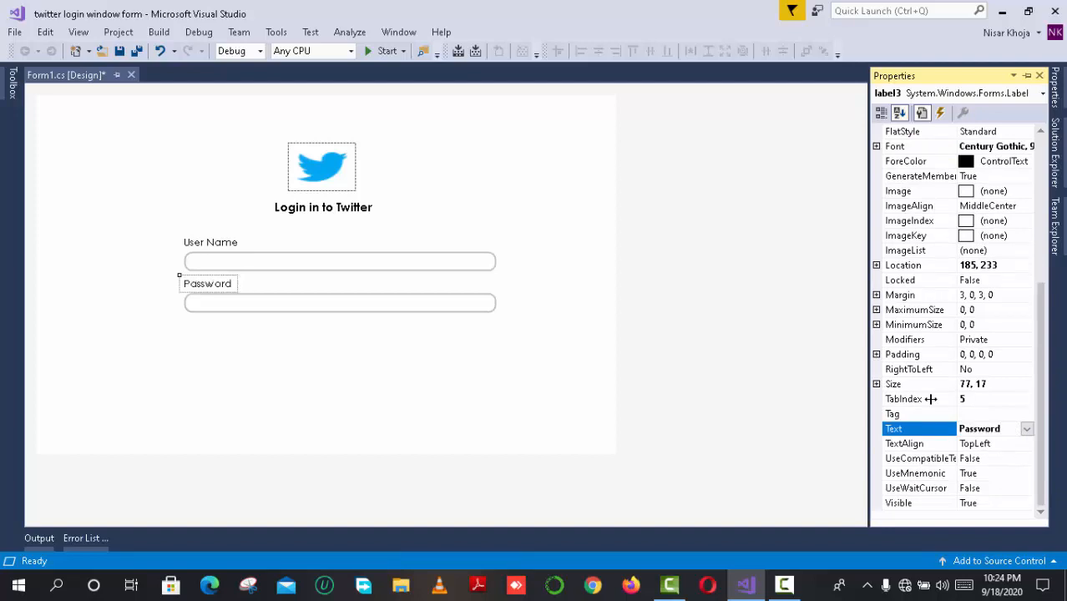
pyautogui.click(298, 421)
# - Nudge both labels and both text boxes together slightly upward, closer to the heading
pyautogui.click(229, 341)
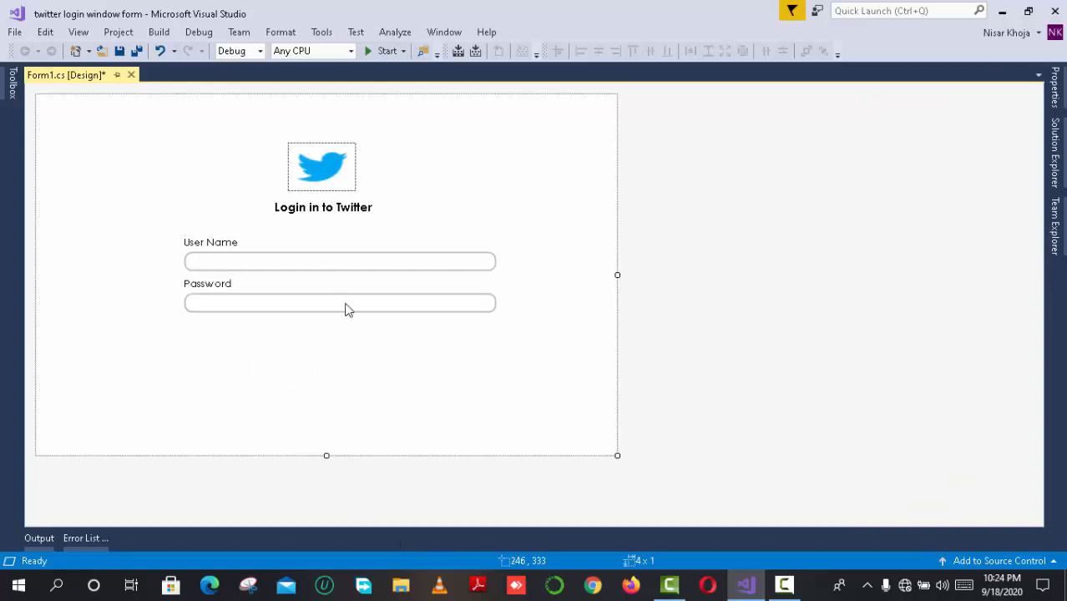
pyautogui.moveTo(448, 368); pyautogui.dragTo(170, 244)
pyautogui.press('Up')
pyautogui.press('Up')
pyautogui.press('Up')
pyautogui.press('Up')
pyautogui.press('Up')
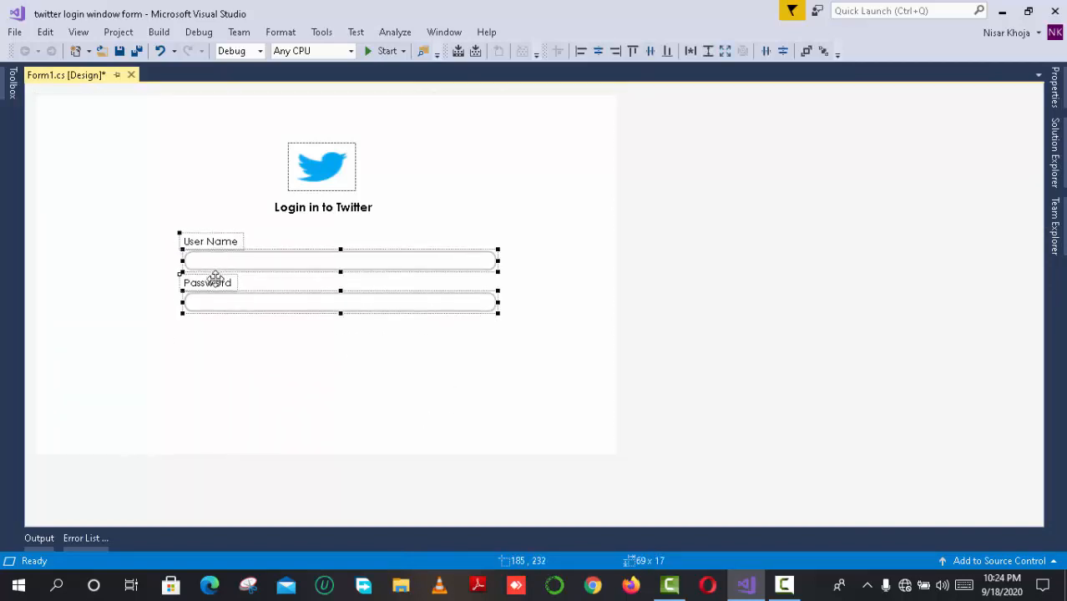
pyautogui.click(239, 413)
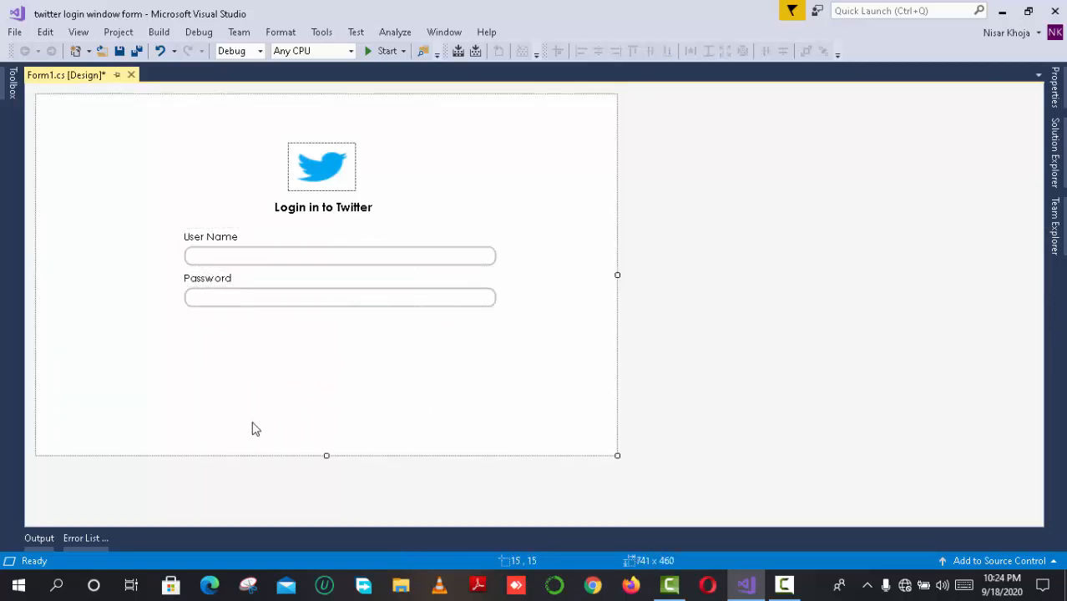
# - Add a BunifuThinButton2 control below the password text box and edit its ActiveCornerRadius property
pyautogui.hotkey('ctrl', 'alt', 'x')
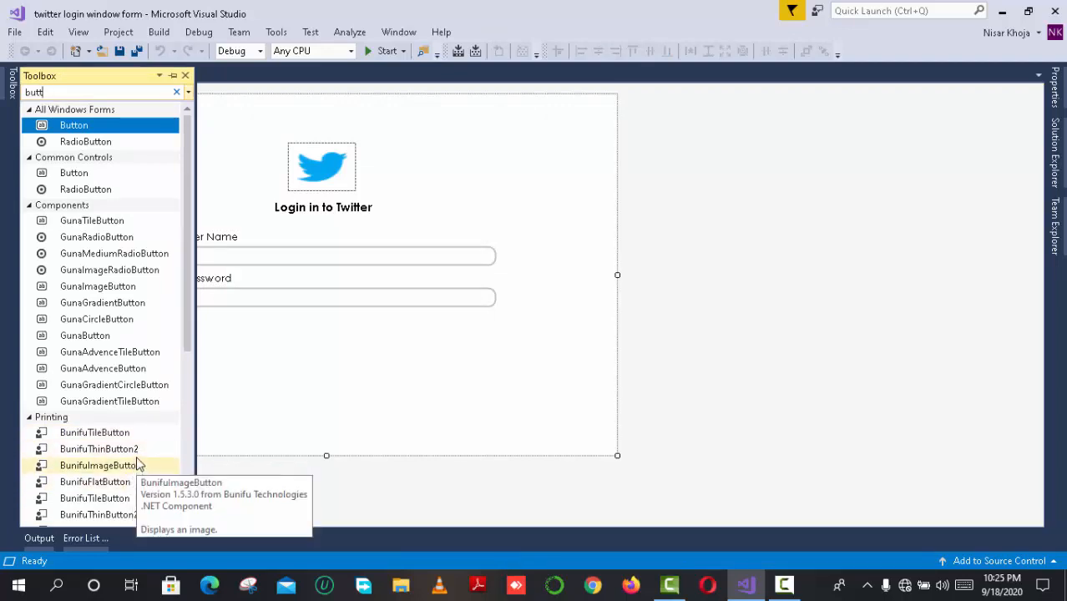
pyautogui.moveTo(138, 449); pyautogui.dragTo(233, 342)
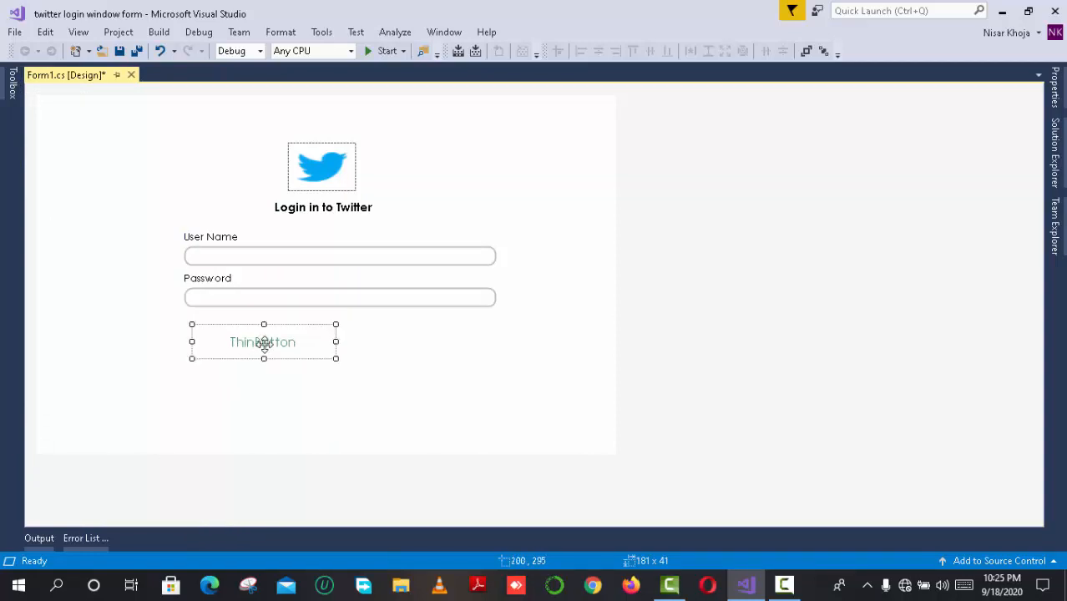
pyautogui.rightClick(264, 344)
pyautogui.click(310, 542)
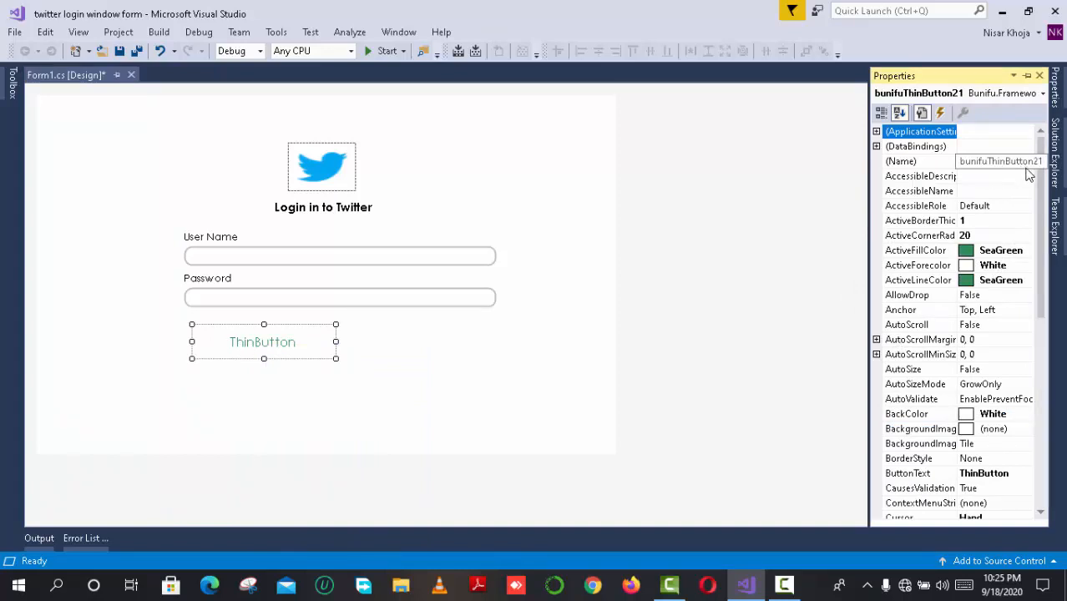
pyautogui.click(984, 236)
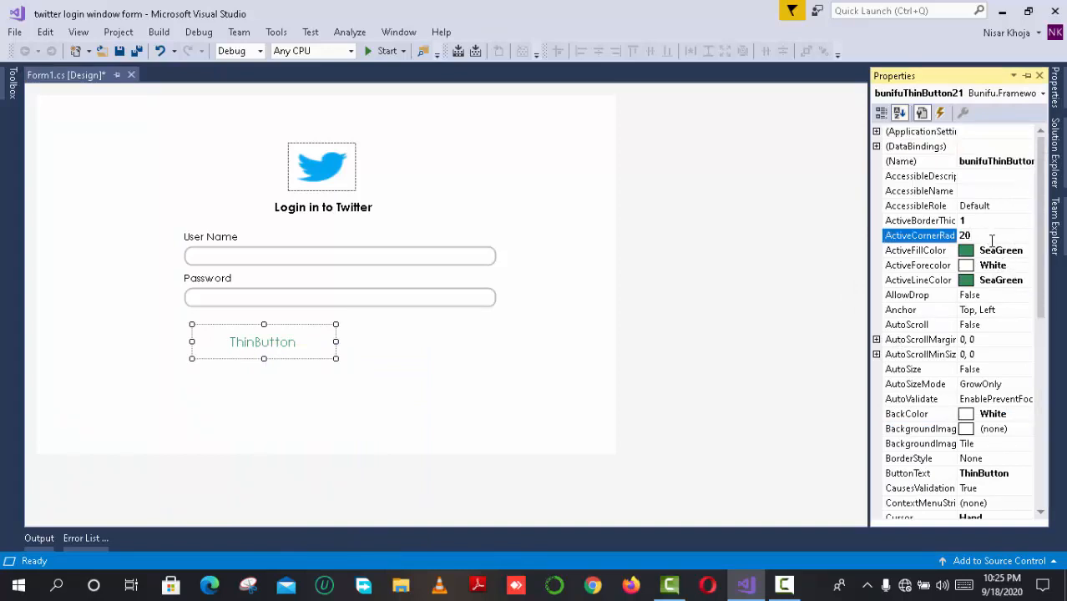
pyautogui.press('Return')
# - Set the thin button's font size to 11, keeping Century Gothic Regular
pyautogui.moveTo(1039, 276); pyautogui.dragTo(1040, 321)
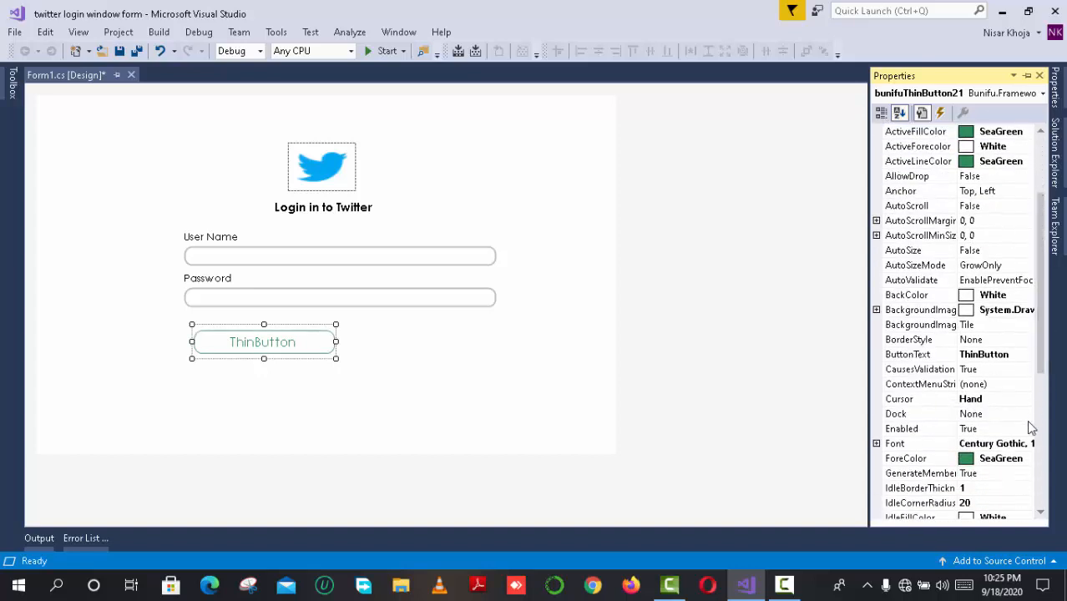
pyautogui.click(1025, 446)
pyautogui.click(1025, 443)
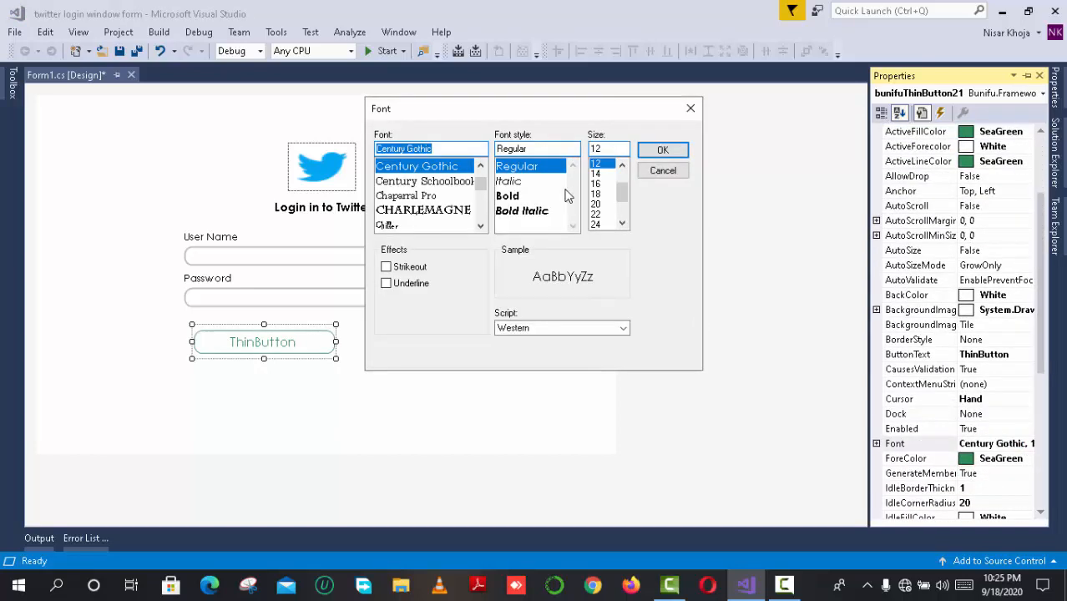
pyautogui.scroll(2, 624, 175)
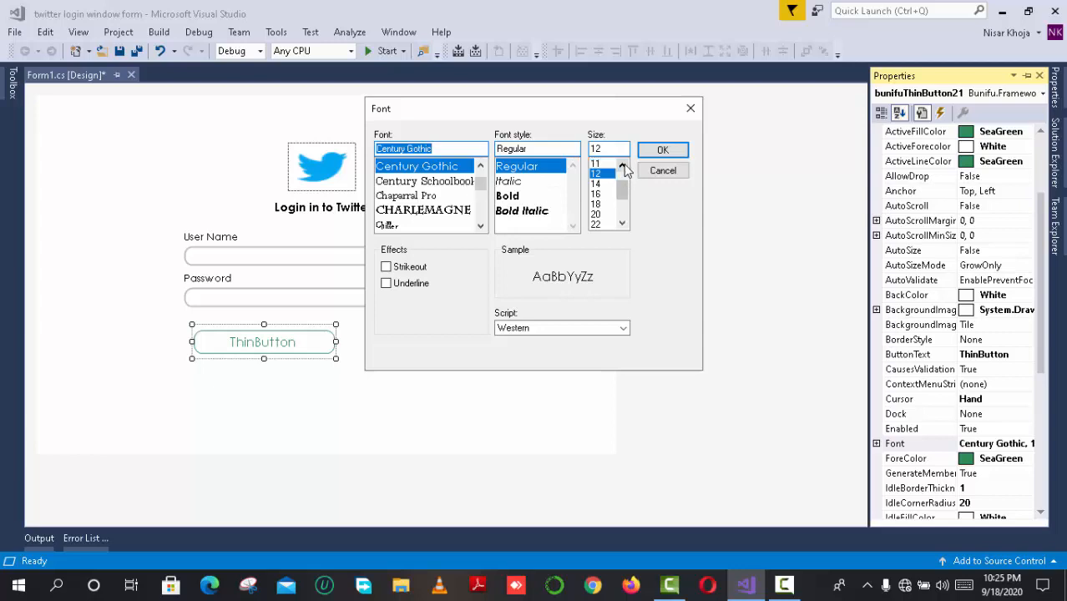
pyautogui.click(613, 174)
pyautogui.click(600, 184)
pyautogui.click(603, 176)
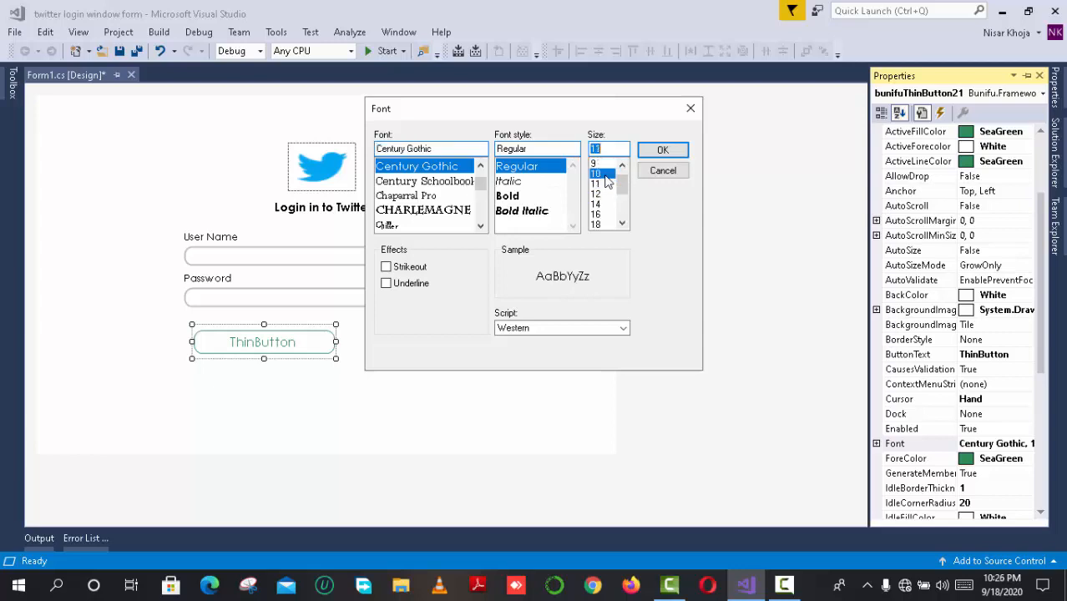
pyautogui.click(604, 186)
pyautogui.click(660, 150)
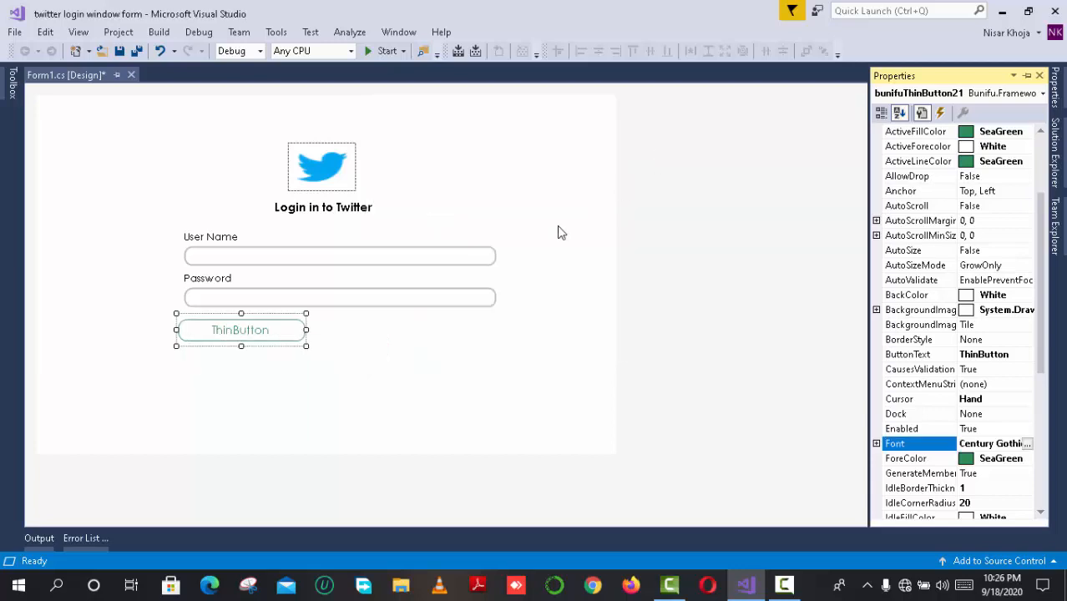
# - Align the thin button with the text boxes' starting edge at about 188, 291 and widen it to about 384 x 39
pyautogui.click(264, 331)
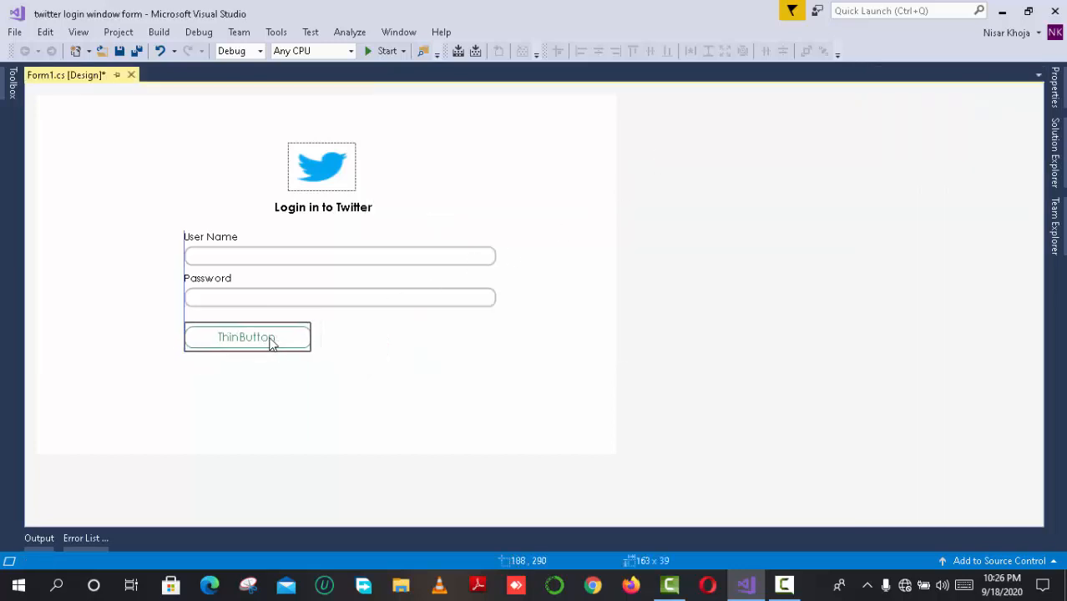
pyautogui.moveTo(314, 337); pyautogui.dragTo(486, 337)
pyautogui.click(298, 338)
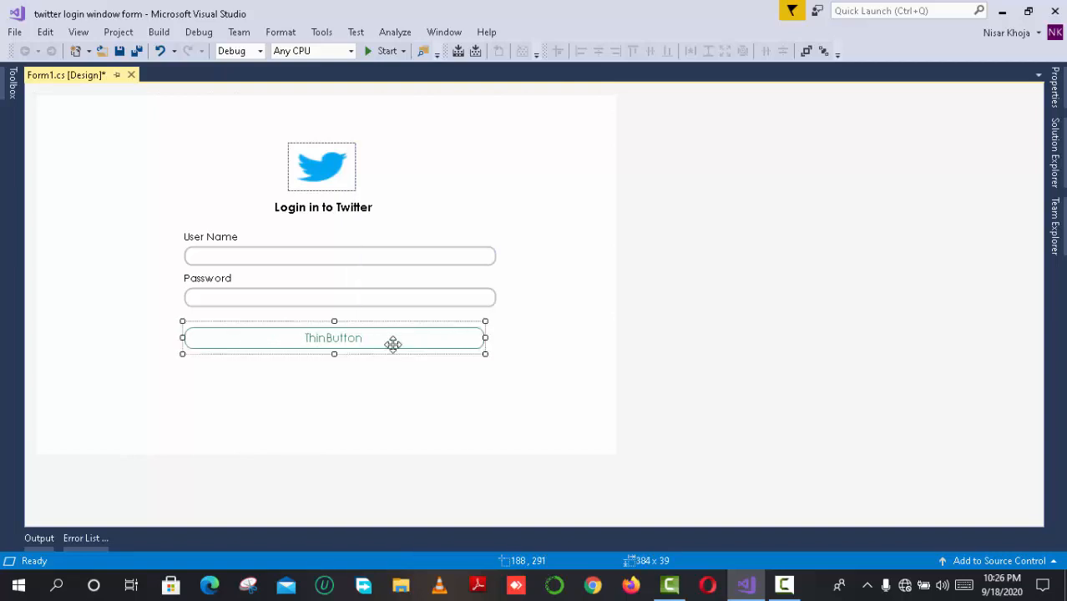
# - Reduce the thin button's height slightly so it measures about 384 x 35
pyautogui.moveTo(334, 355)
pyautogui.mouseDown()
pyautogui.moveTo(335, 341)
pyautogui.moveTo(336, 350)
pyautogui.mouseUp()
pyautogui.click(314, 380)
pyautogui.click(321, 335)
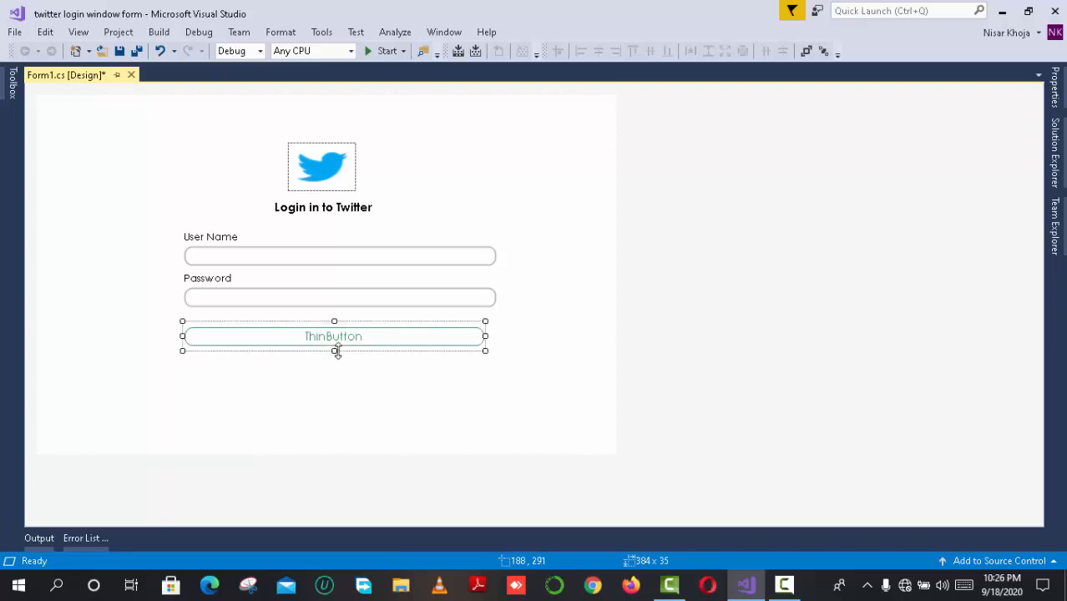
pyautogui.click(351, 364)
# - Set the thin button's IdleFillColor to CornflowerBlue
pyautogui.rightClick(342, 335)
pyautogui.click(429, 531)
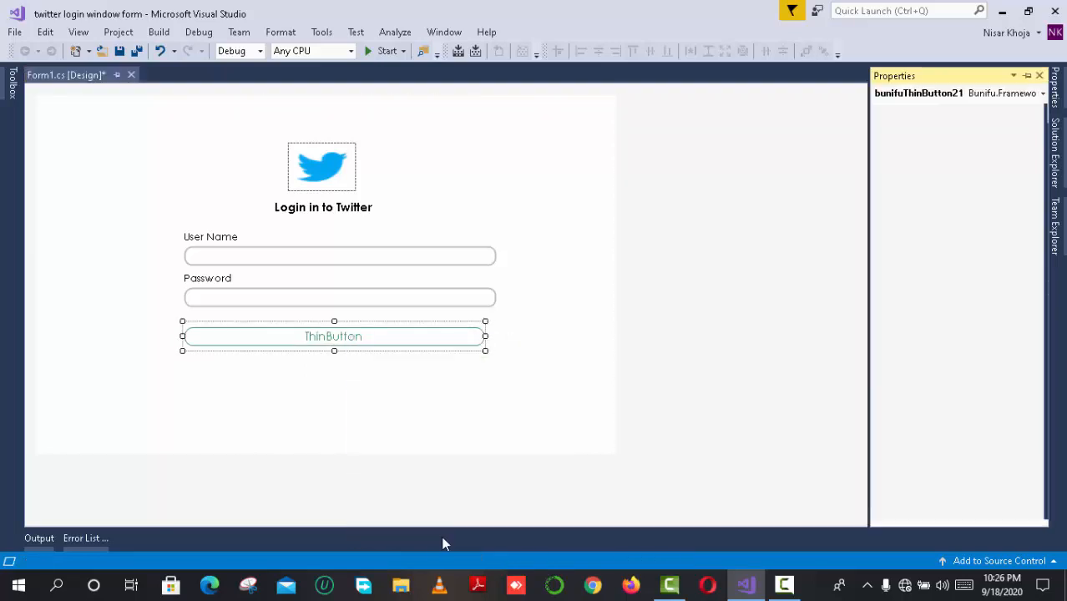
pyautogui.moveTo(1038, 301); pyautogui.dragTo(1035, 434)
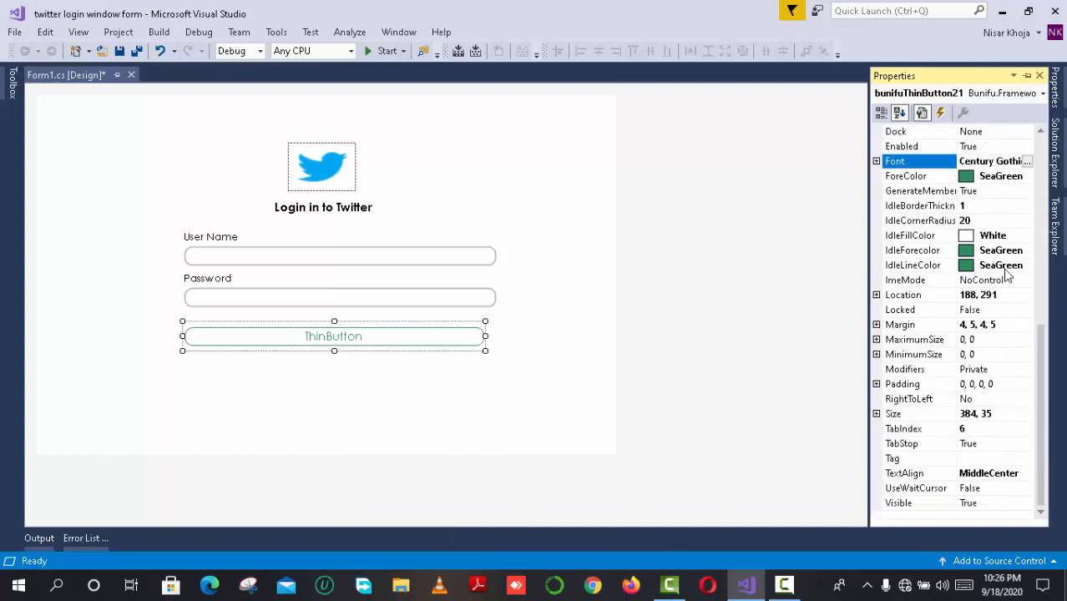
pyautogui.click(1012, 237)
pyautogui.click(1028, 235)
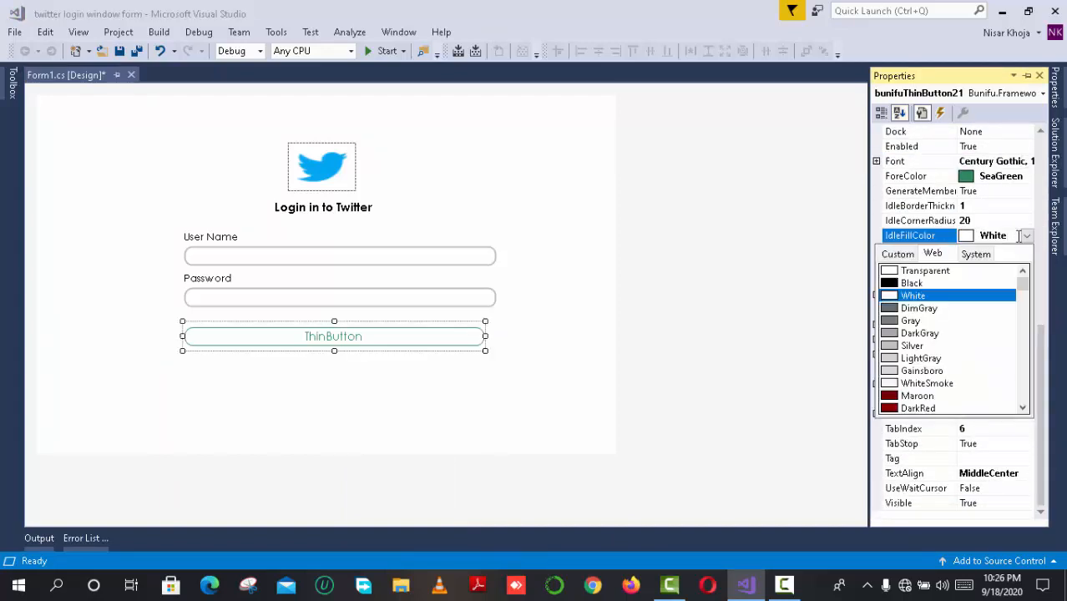
pyautogui.click(897, 254)
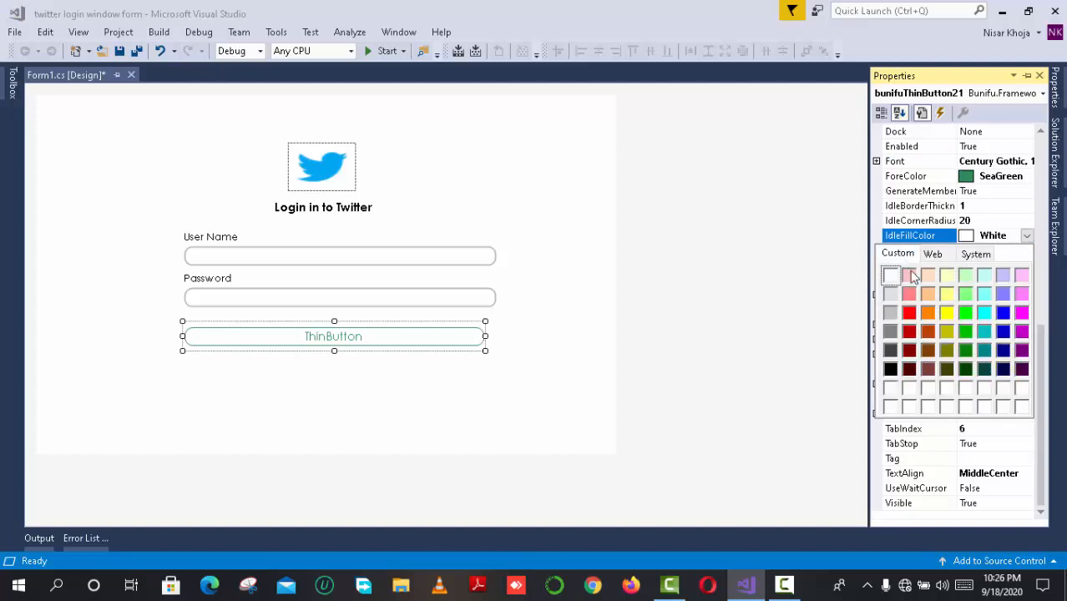
pyautogui.click(1002, 296)
pyautogui.click(1028, 369)
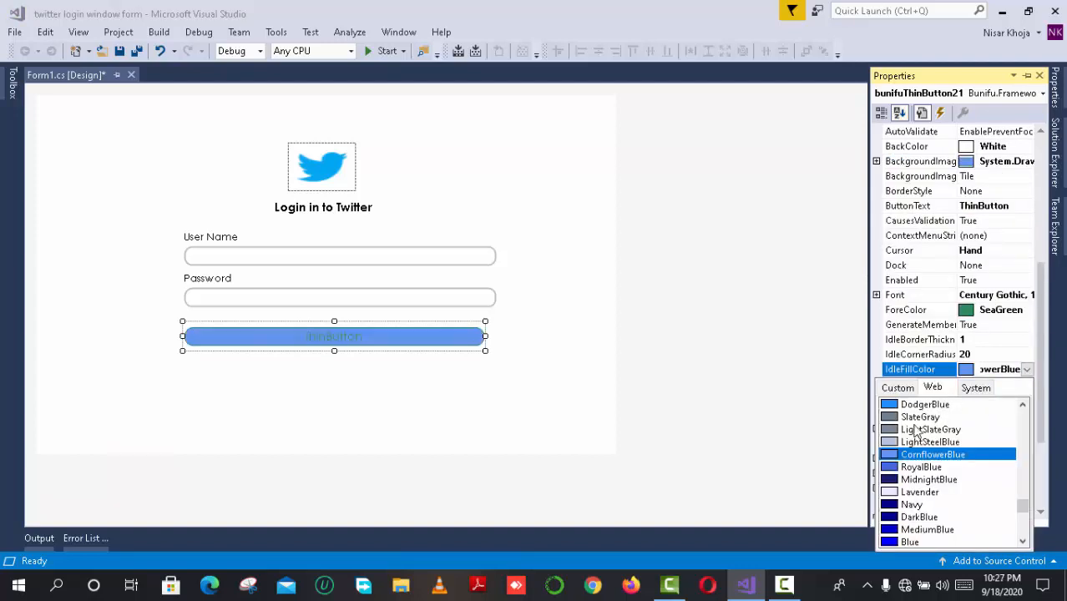
pyautogui.moveTo(1024, 506); pyautogui.dragTo(1002, 453)
pyautogui.click(1007, 359)
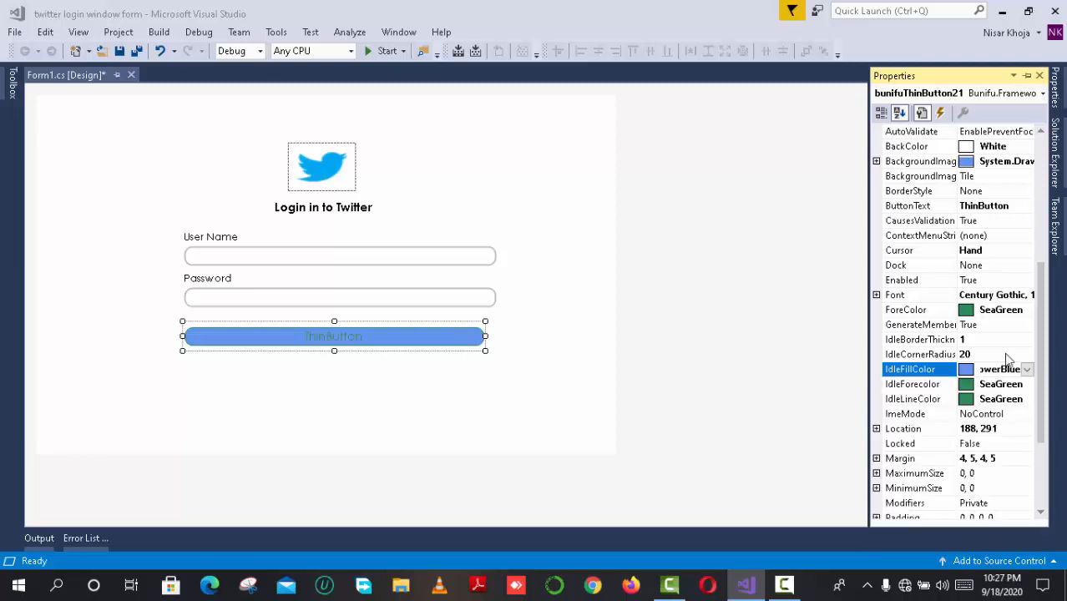
# - Set the thin button's IdleLineColor to White
pyautogui.click(1028, 402)
pyautogui.click(1027, 399)
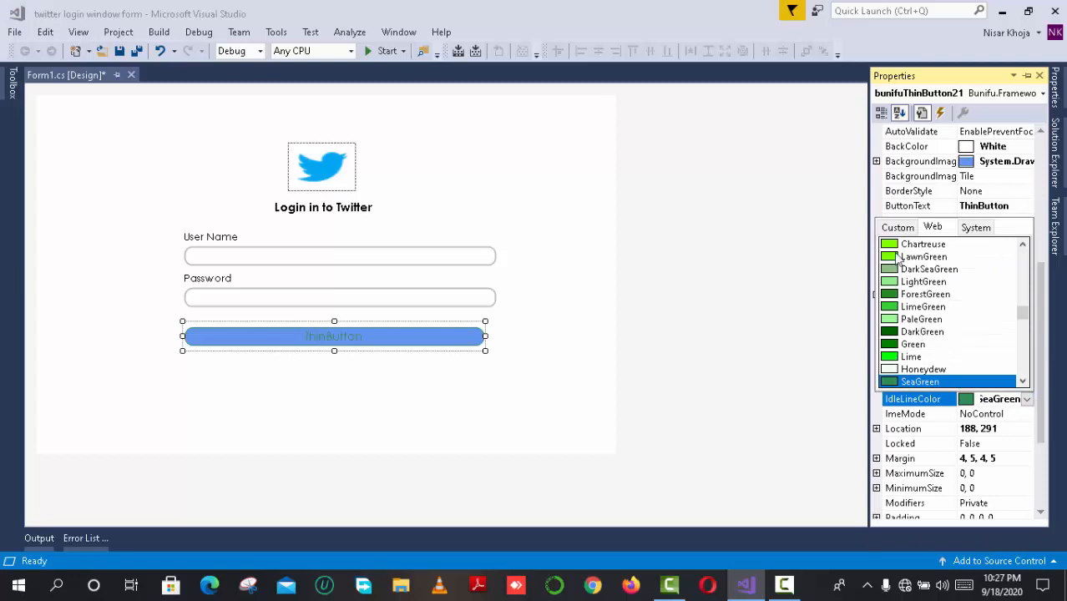
pyautogui.click(897, 227)
pyautogui.click(892, 251)
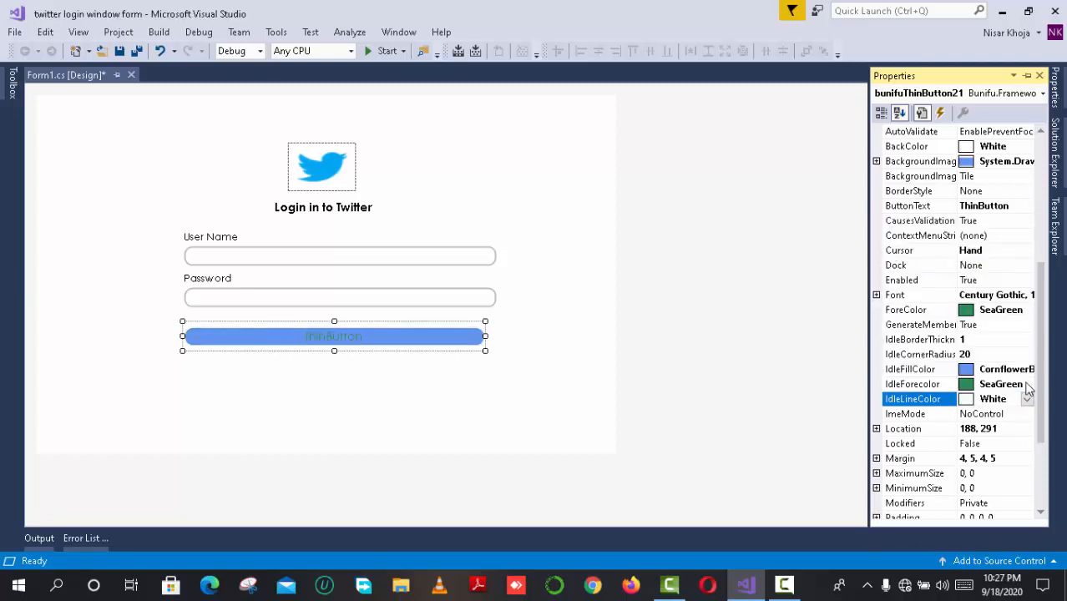
# - Set the thin button's IdleForecolor to White
pyautogui.click(973, 384)
pyautogui.click(1027, 384)
pyautogui.click(897, 402)
pyautogui.click(887, 417)
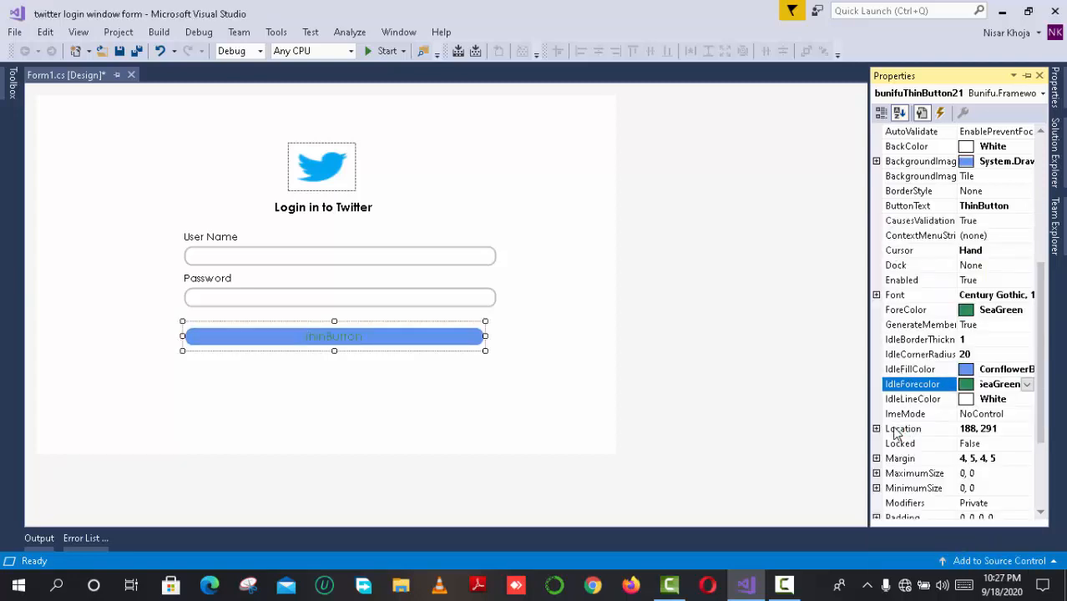
pyautogui.click(333, 405)
# - Set the thin button's font size to 10 in Century Gothic Regular
pyautogui.click(332, 337)
pyautogui.rightClick(334, 336)
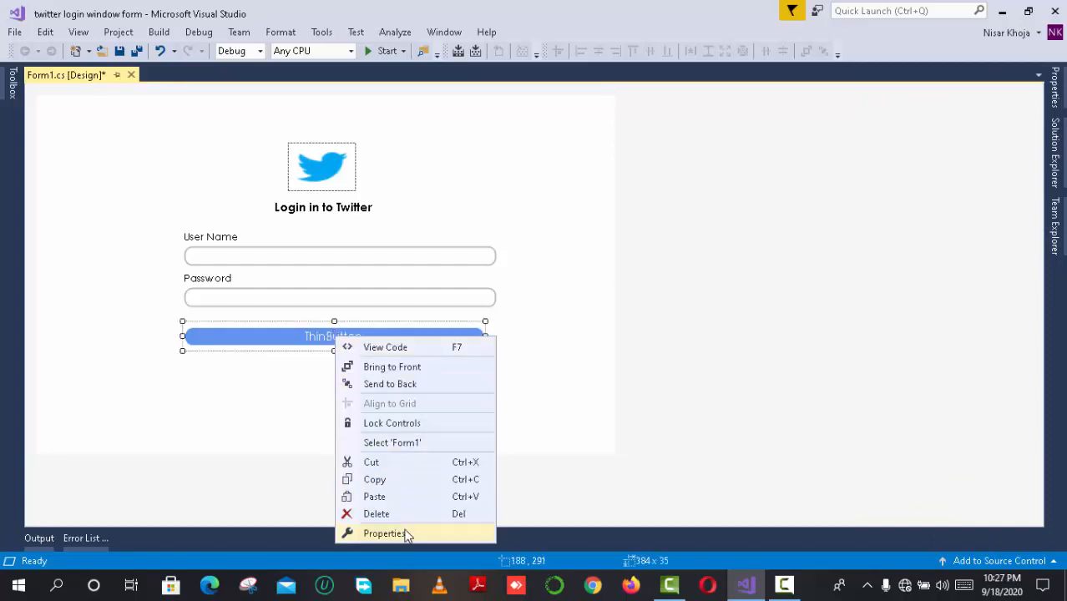
pyautogui.click(404, 533)
pyautogui.click(996, 295)
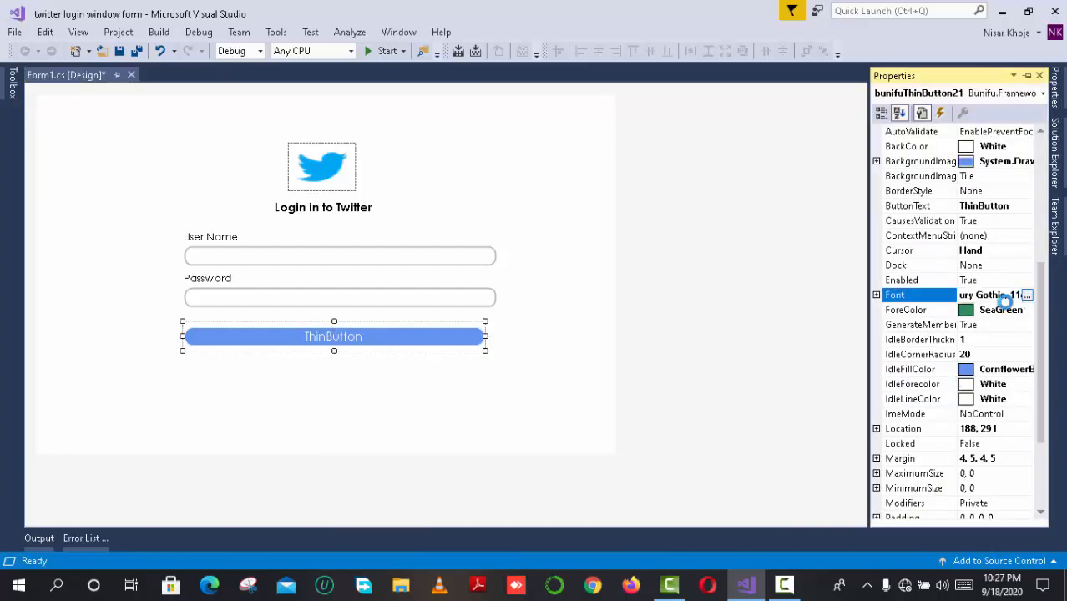
pyautogui.click(1026, 295)
pyautogui.doubleClick(624, 167)
pyautogui.click(609, 174)
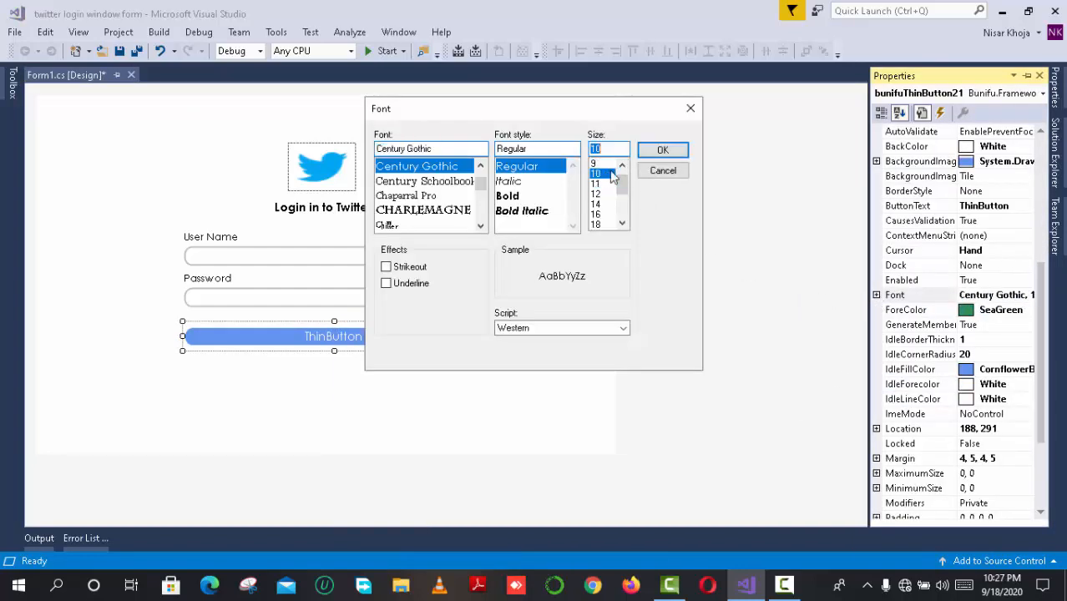
pyautogui.click(666, 154)
pyautogui.click(404, 390)
# - Change the thin button's ButtonText to "Log in"
pyautogui.click(350, 336)
pyautogui.rightClick(322, 338)
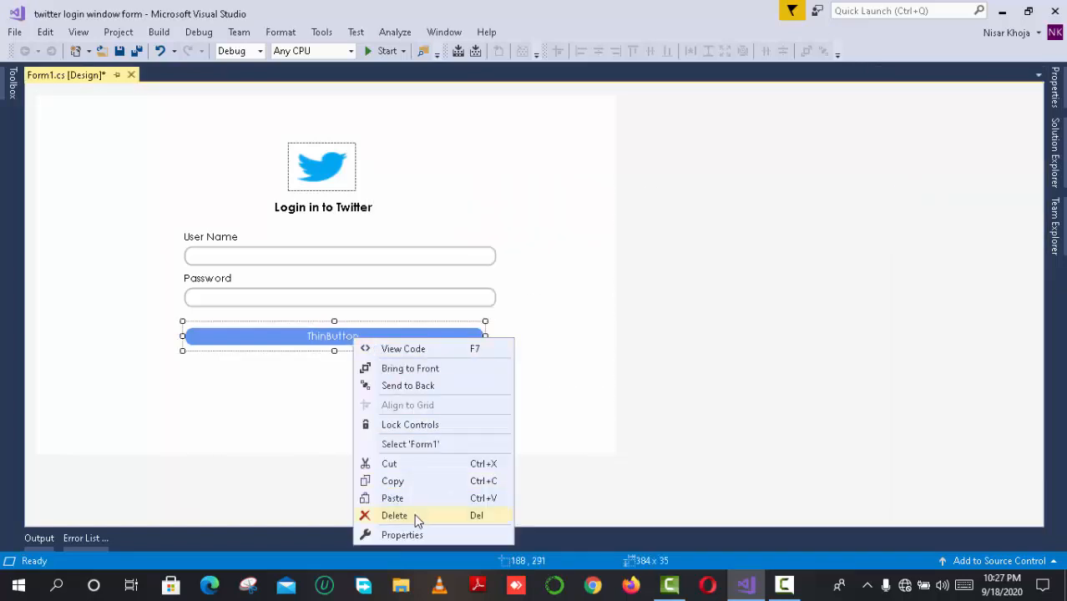
pyautogui.click(405, 534)
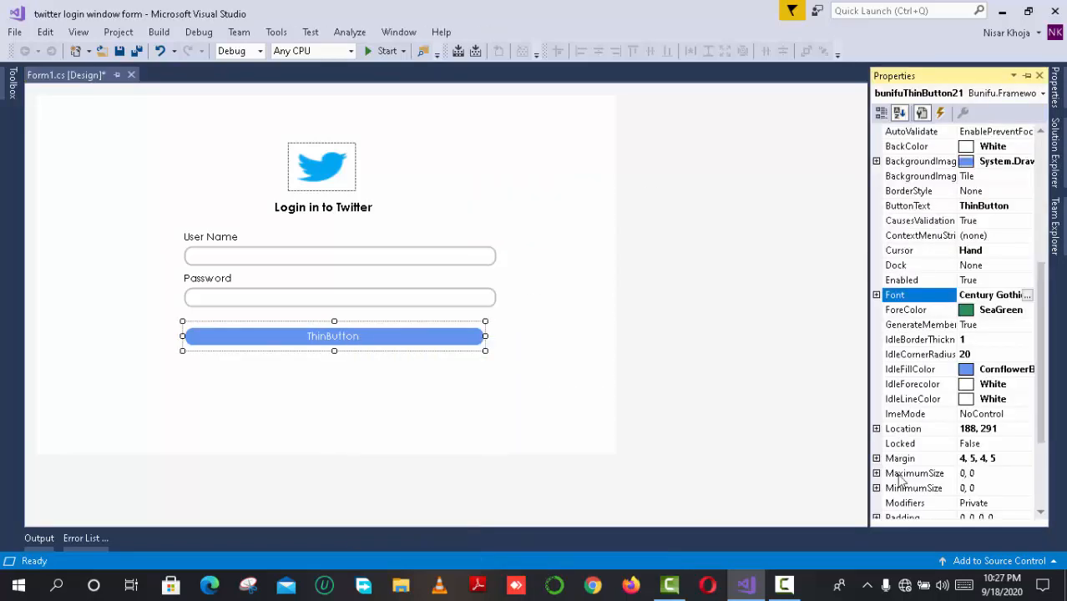
pyautogui.click(1010, 205)
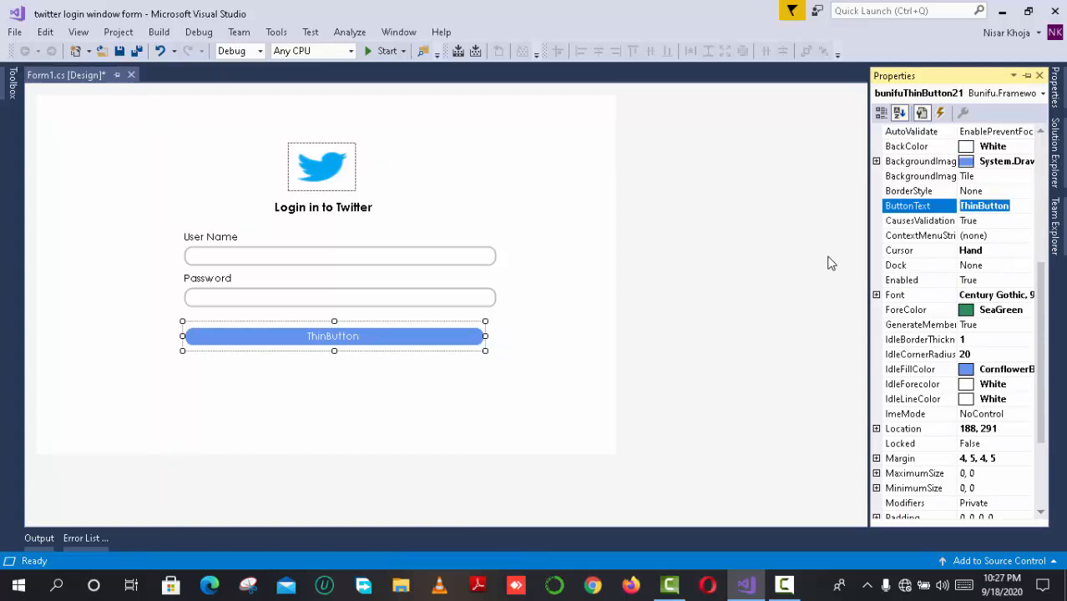
pyautogui.write('Log in')
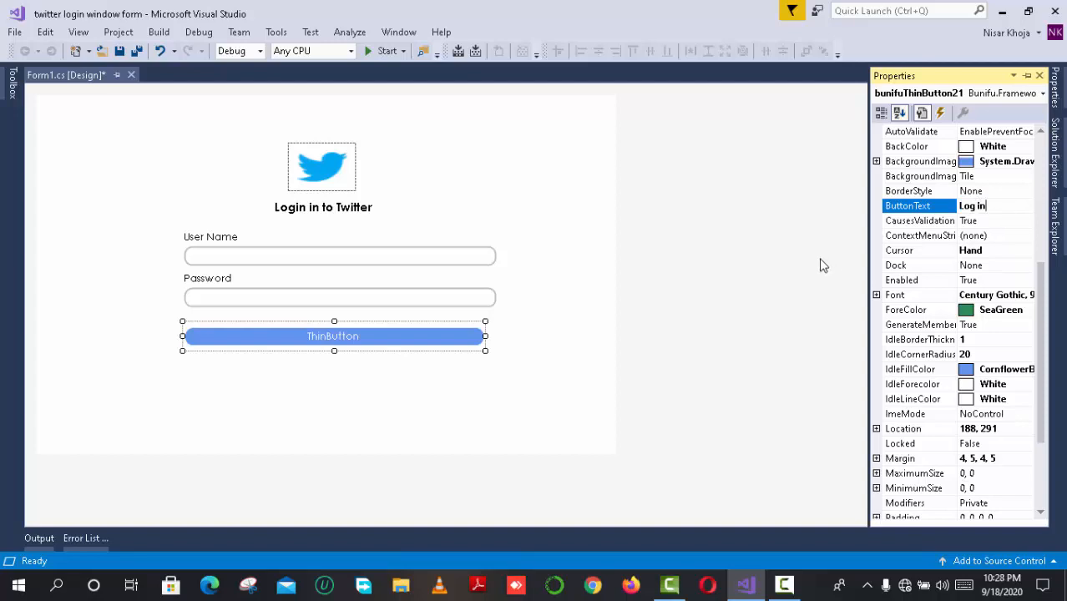
pyautogui.click(584, 399)
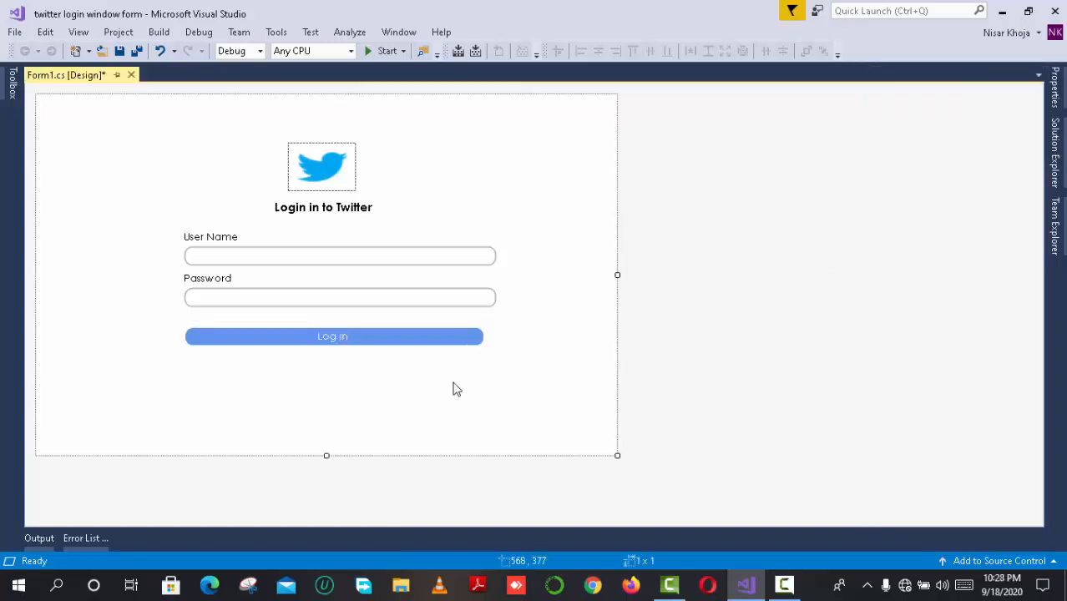
# - Widen the login button to about 400 x 35 so its end lines up with the text boxes
pyautogui.click(389, 339)
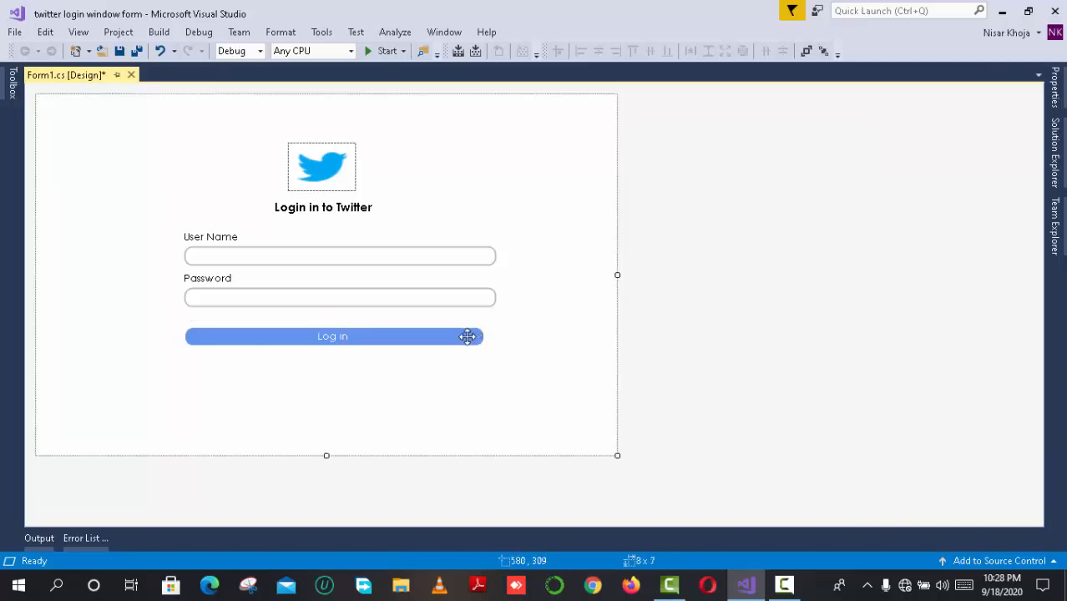
pyautogui.moveTo(487, 337); pyautogui.dragTo(497, 335)
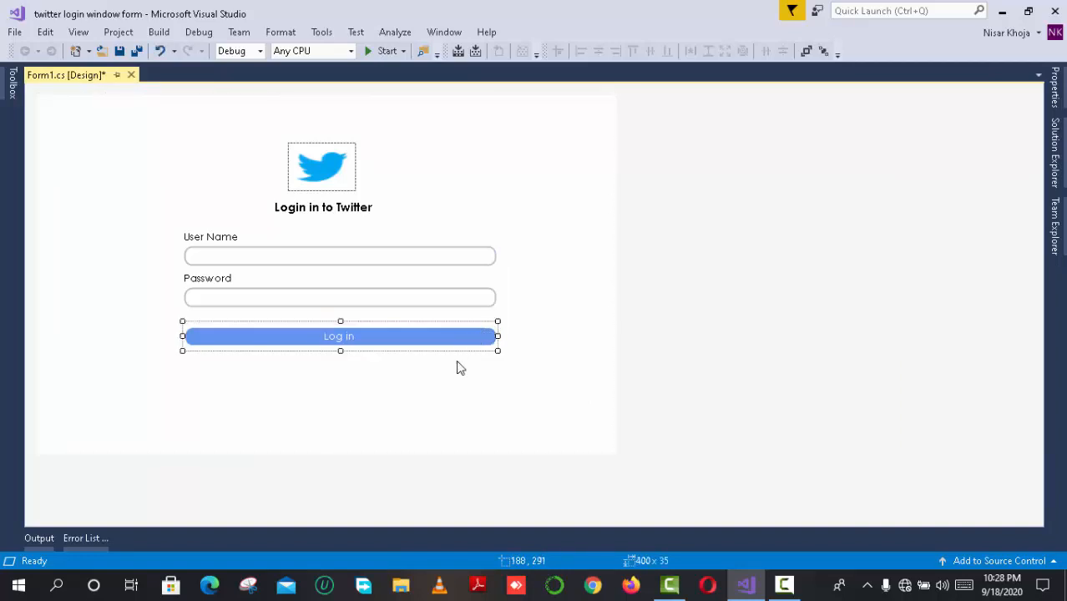
pyautogui.click(350, 395)
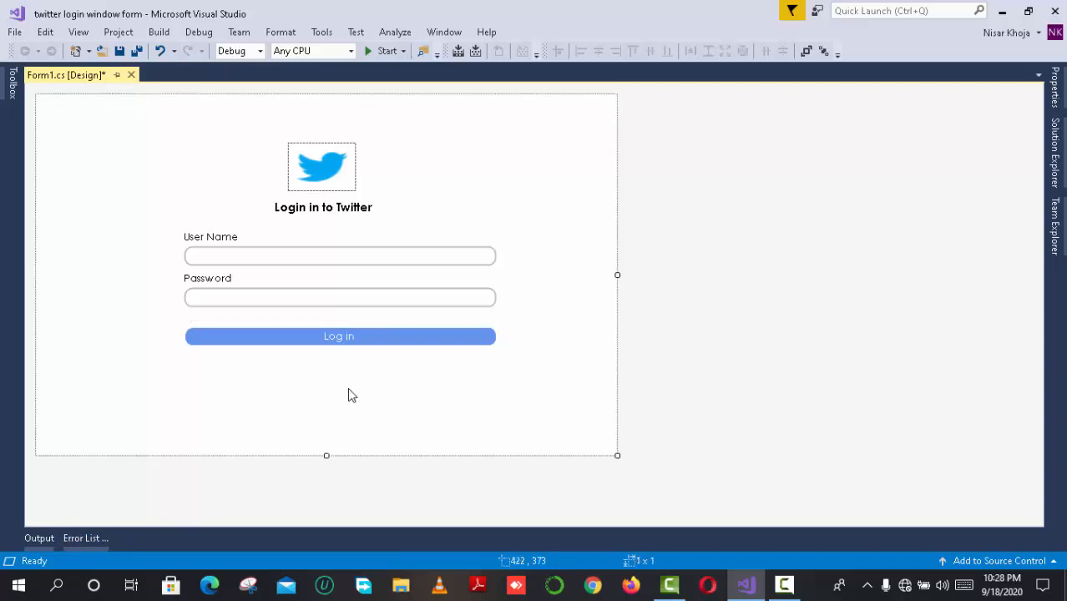
# - Duplicate the Password label and place the copy below the login button at about 283, 346
pyautogui.rightClick(209, 277)
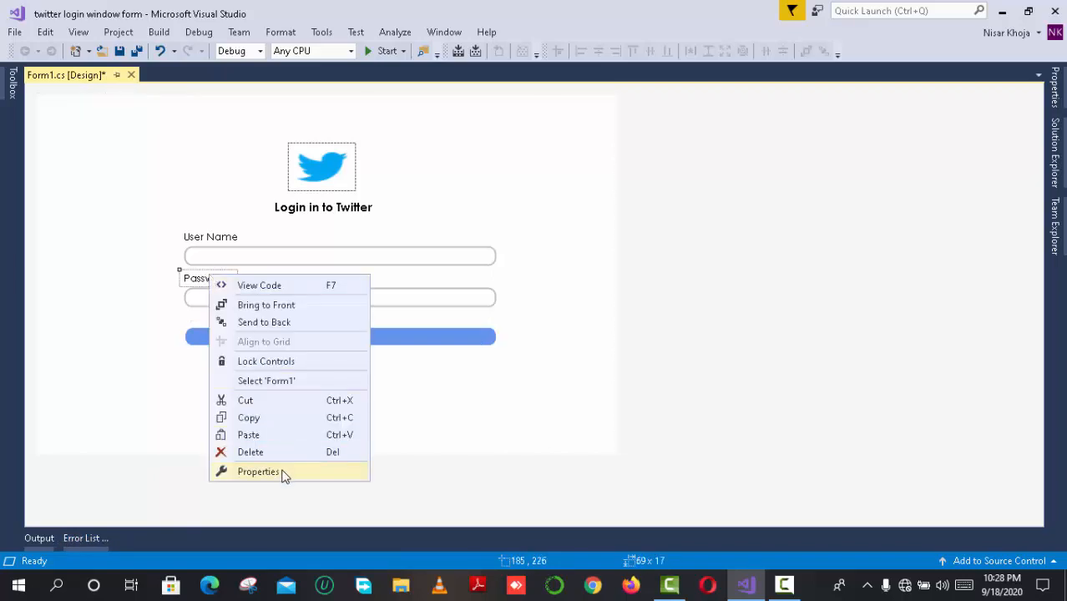
pyautogui.click(268, 418)
pyautogui.click(291, 378)
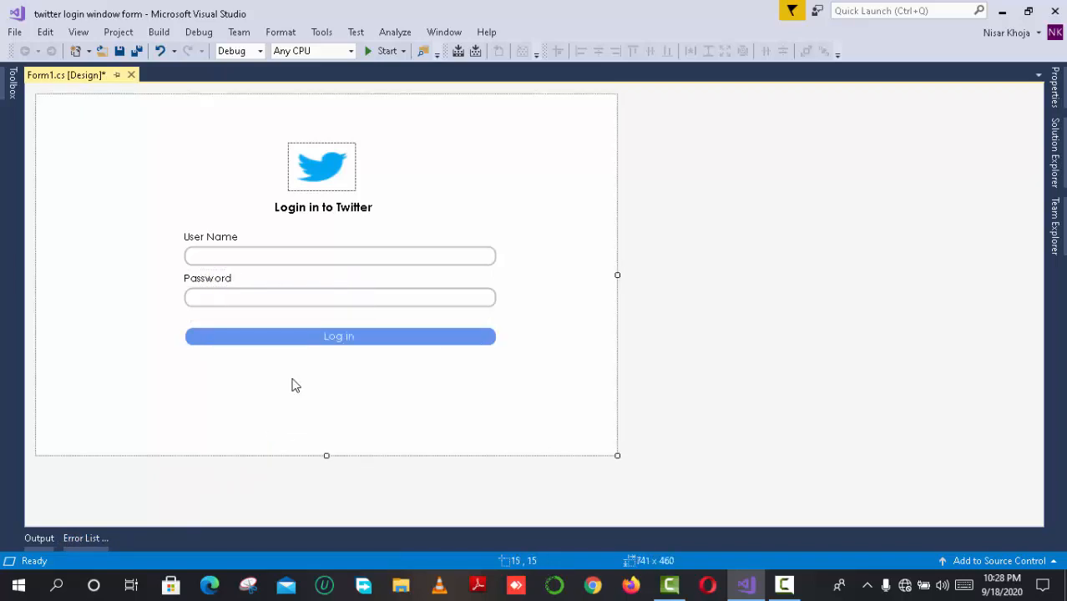
pyautogui.hotkey('ctrl', 'v')
pyautogui.moveTo(321, 286); pyautogui.dragTo(281, 376)
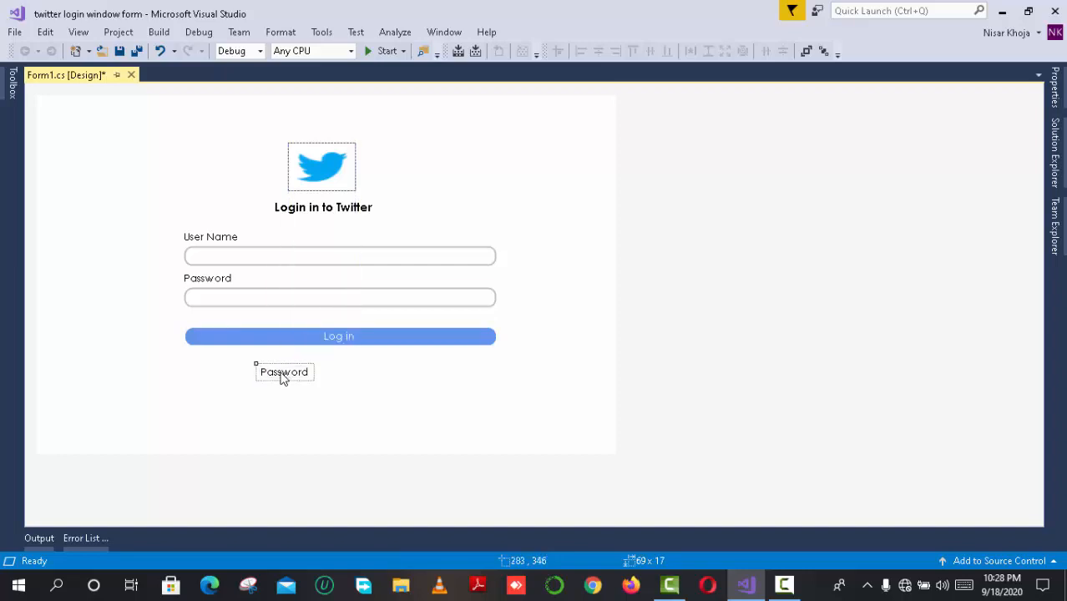
# - Change the copied label's Text to "Forget Password? Sign up for Twitter"
pyautogui.rightClick(280, 375)
pyautogui.click(357, 361)
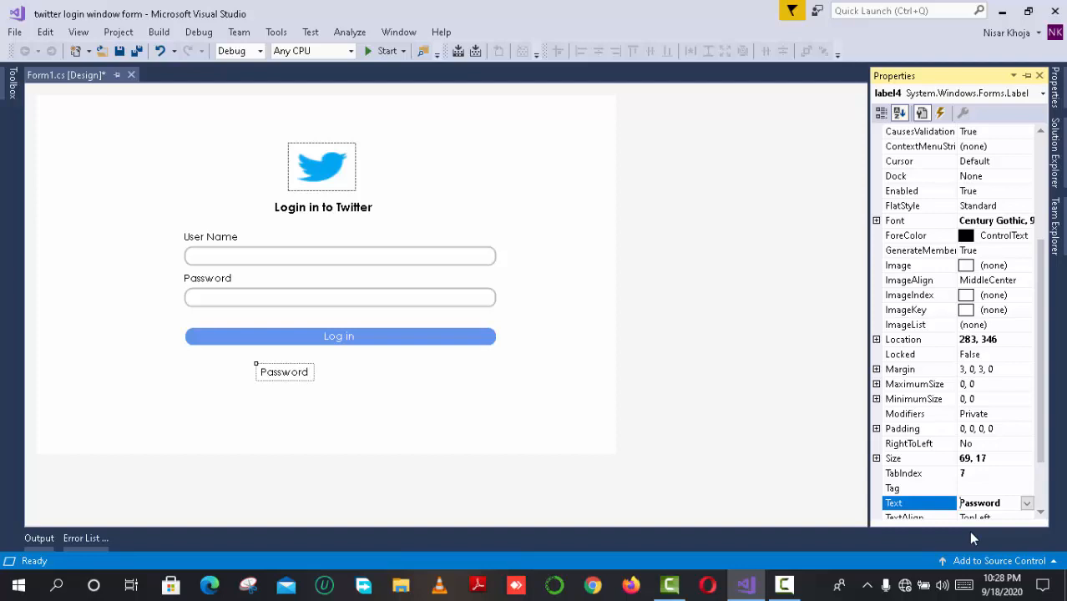
pyautogui.write('Forget')
pyautogui.press('End')
pyautogui.write('?')
pyautogui.write(' S')
pyautogui.write('ign')
pyautogui.write(' up fo')
pyautogui.write('r')
pyautogui.write(' T')
pyautogui.write('wi')
pyautogui.write('tter')
# - Set the ForeColor of the label below the login button to a blue matching that button
pyautogui.click(1027, 234)
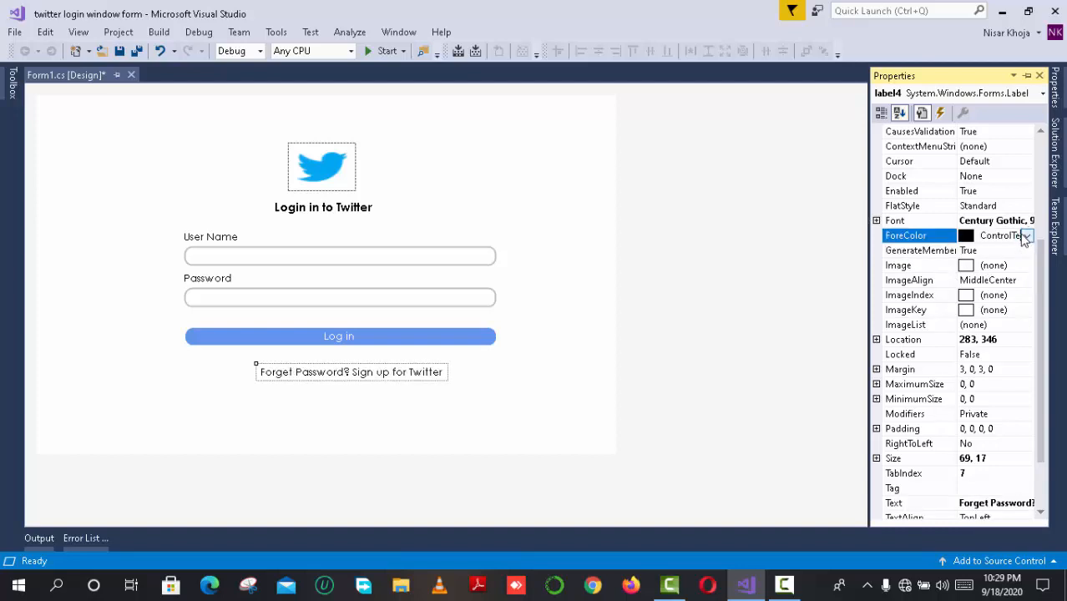
pyautogui.click(1026, 236)
pyautogui.click(901, 258)
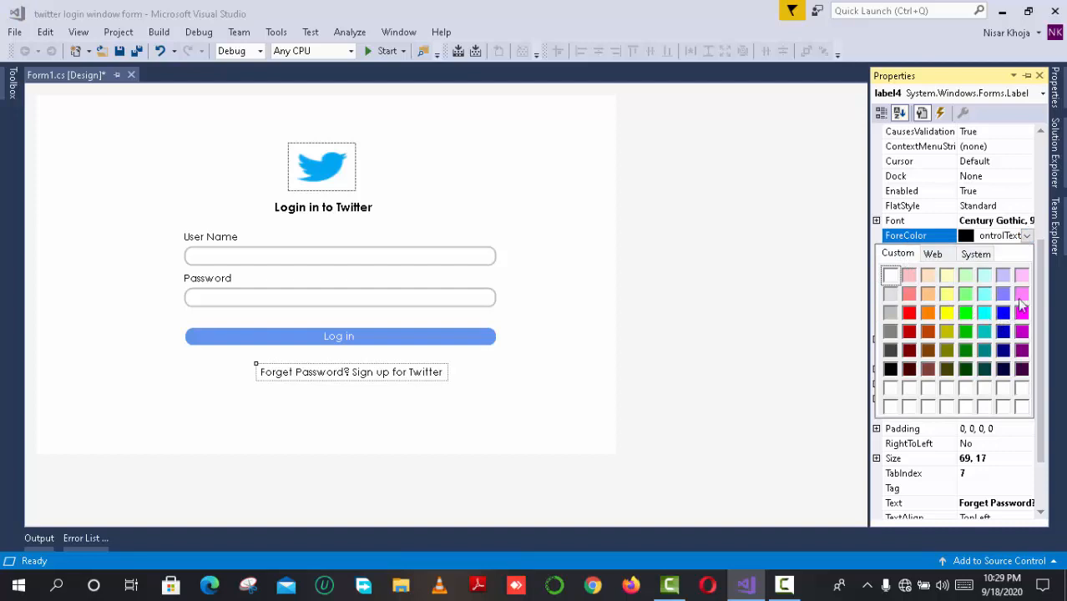
pyautogui.click(932, 259)
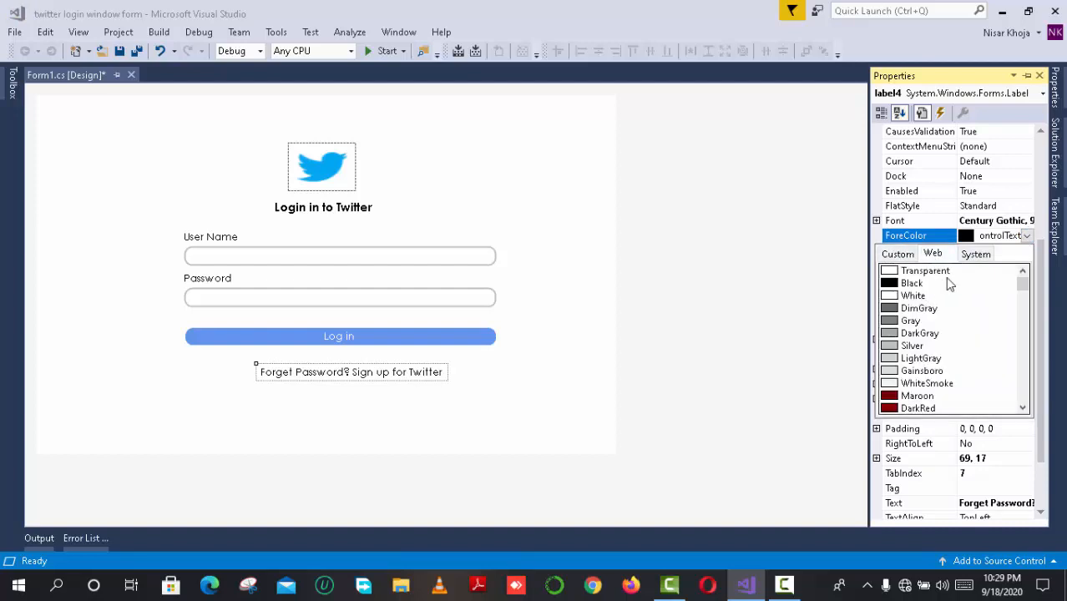
pyautogui.click(969, 254)
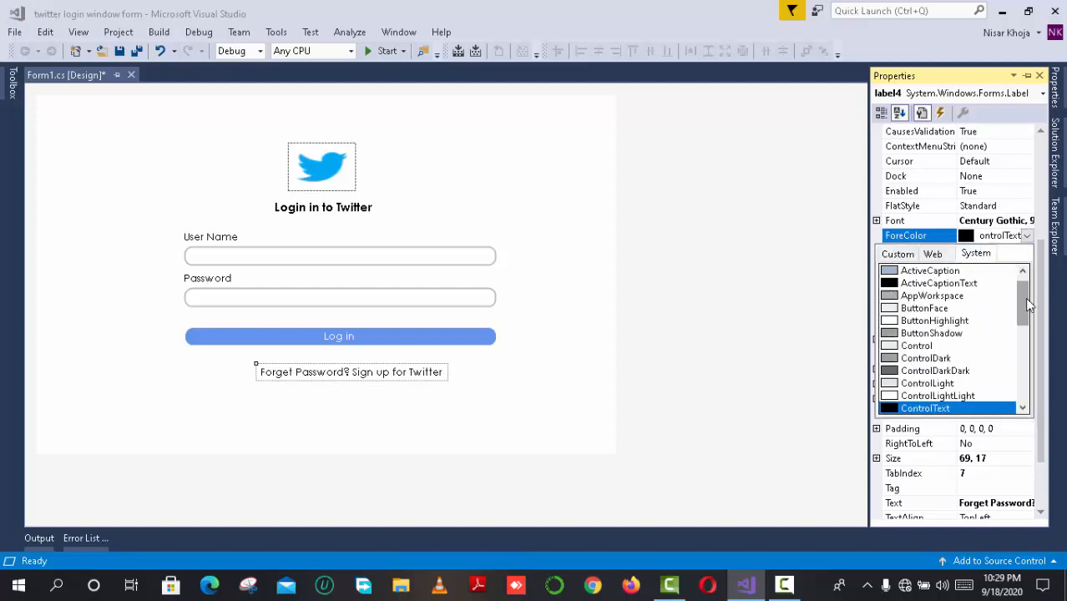
pyautogui.moveTo(1024, 305); pyautogui.dragTo(1025, 366)
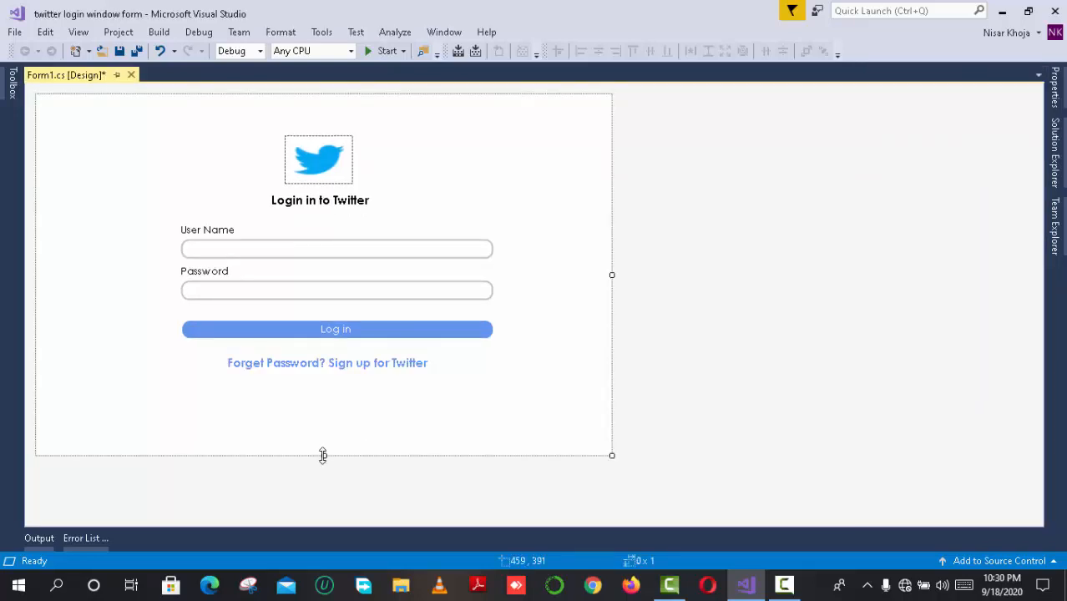
# - Shorten the form slightly by raising its lower edge
pyautogui.moveTo(323, 455); pyautogui.dragTo(328, 443)
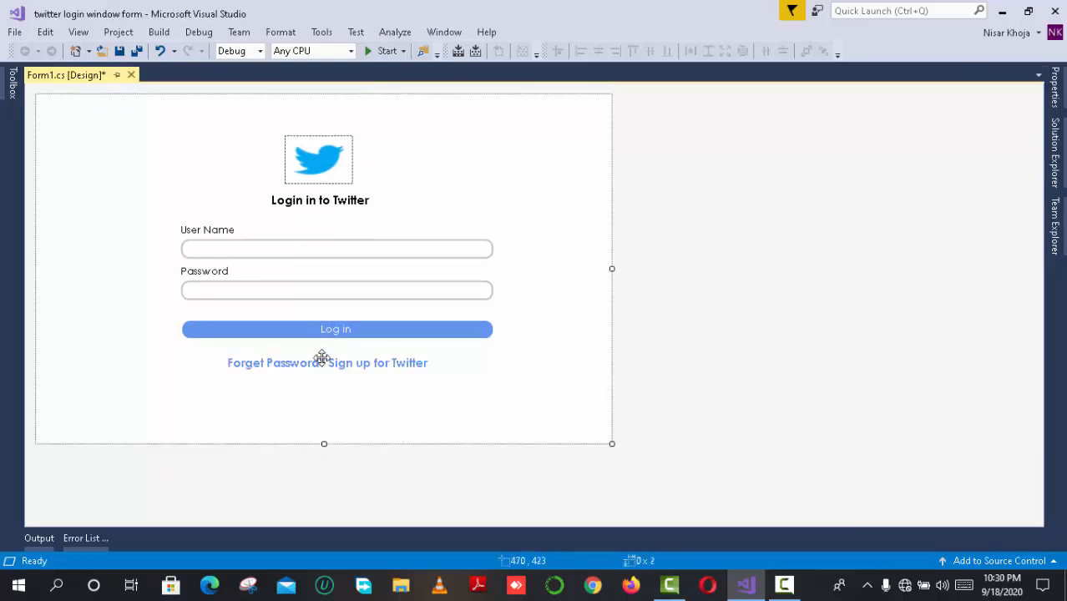
# - Duplicate the "Login in to Twitter" heading and place the copy in the form's upper-right corner at about 590, 9
pyautogui.rightClick(304, 206)
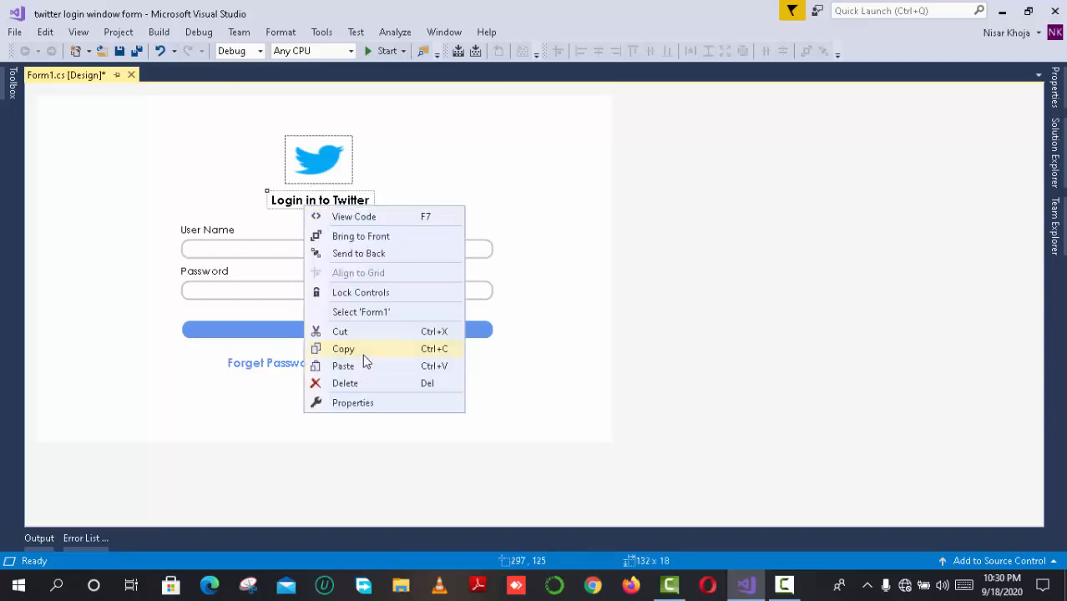
pyautogui.click(506, 138)
pyautogui.hotkey('ctrl', 'v')
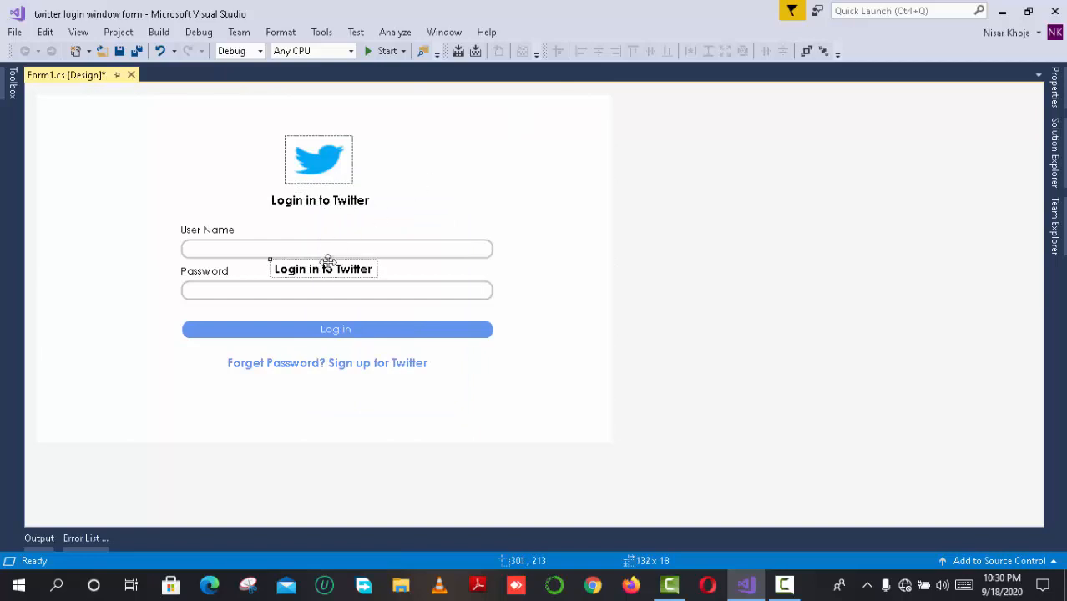
pyautogui.moveTo(326, 262); pyautogui.dragTo(547, 112)
# - Set the Text property of the copied heading label in the form's upper-right corner to "X"
pyautogui.rightClick(549, 111)
pyautogui.click(585, 305)
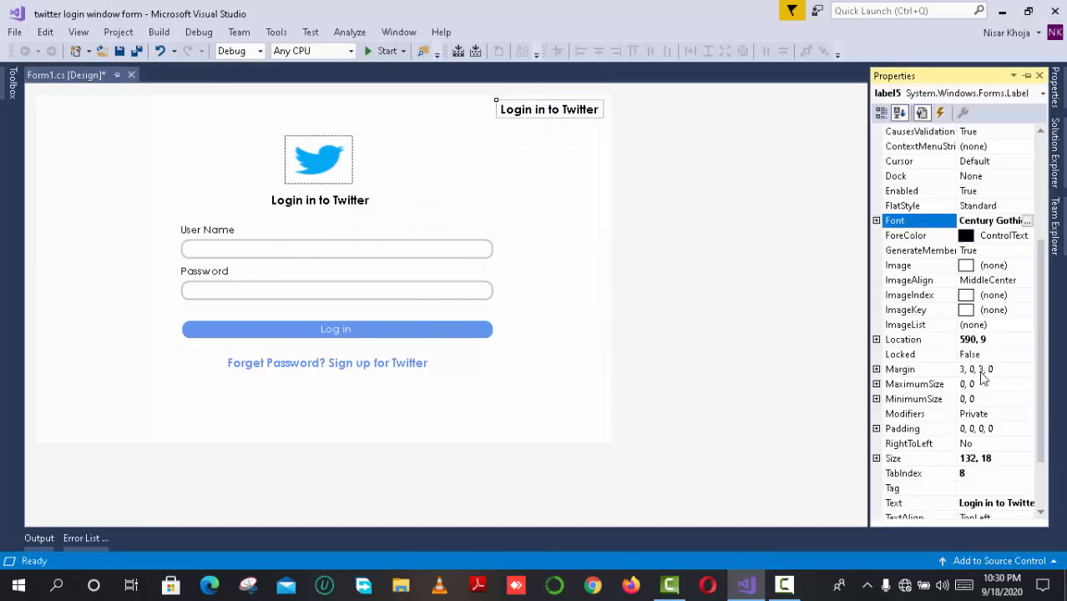
pyautogui.scroll(-2, 1010, 450)
pyautogui.click(997, 428)
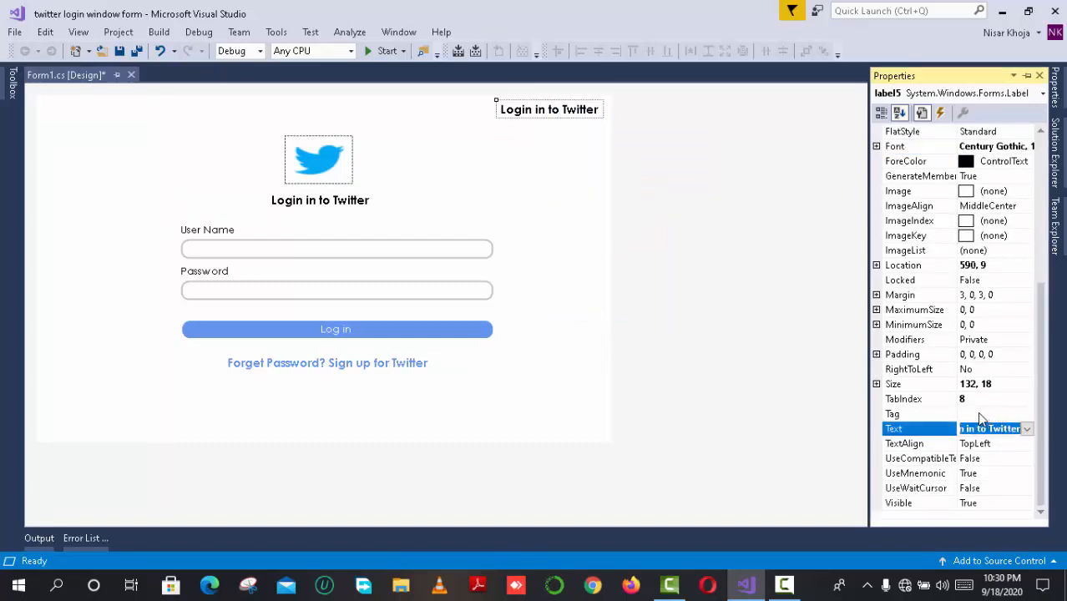
pyautogui.write('X')
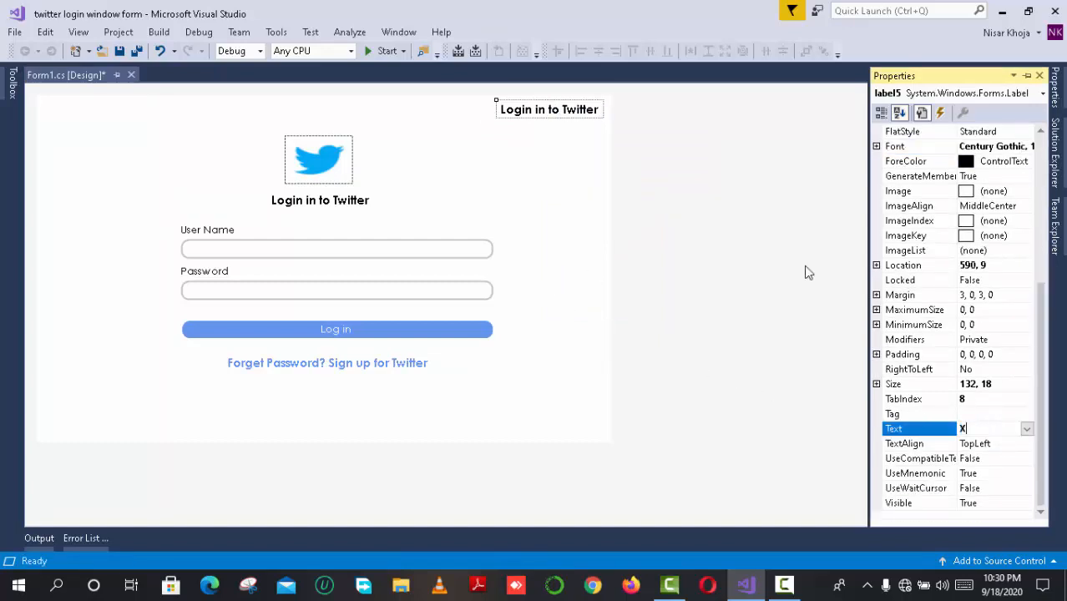
pyautogui.press('Return')
# - Set the ForeColor of the X label to red from the custom colour palette
pyautogui.click(1026, 167)
pyautogui.click(1026, 161)
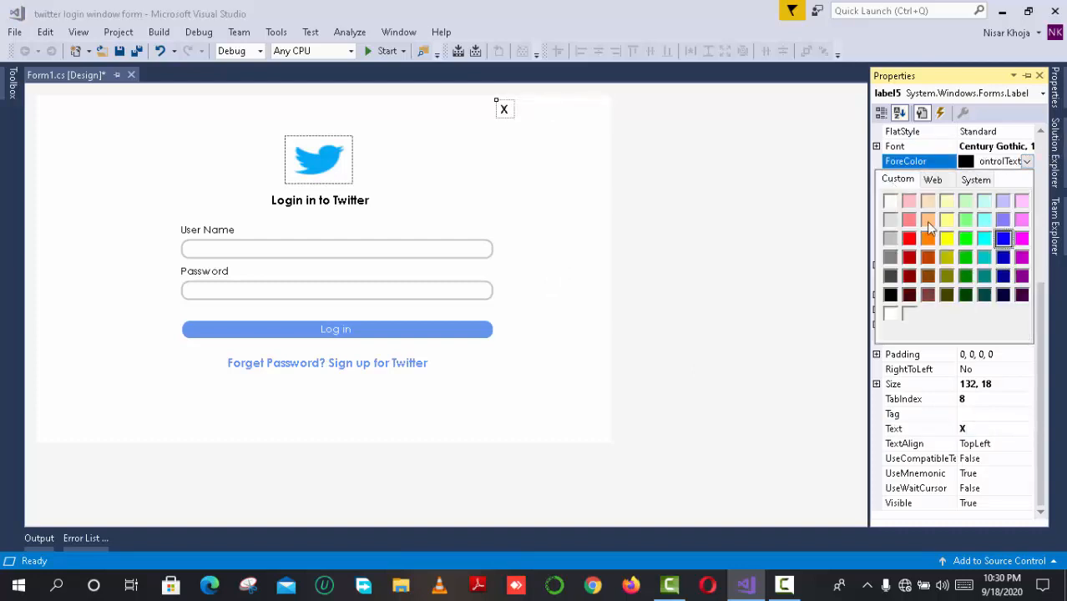
pyautogui.click(908, 238)
# - Move the X label right and fine-tune its position close to the form's upper-right corner
pyautogui.click(503, 109)
pyautogui.moveTo(503, 109); pyautogui.dragTo(600, 114)
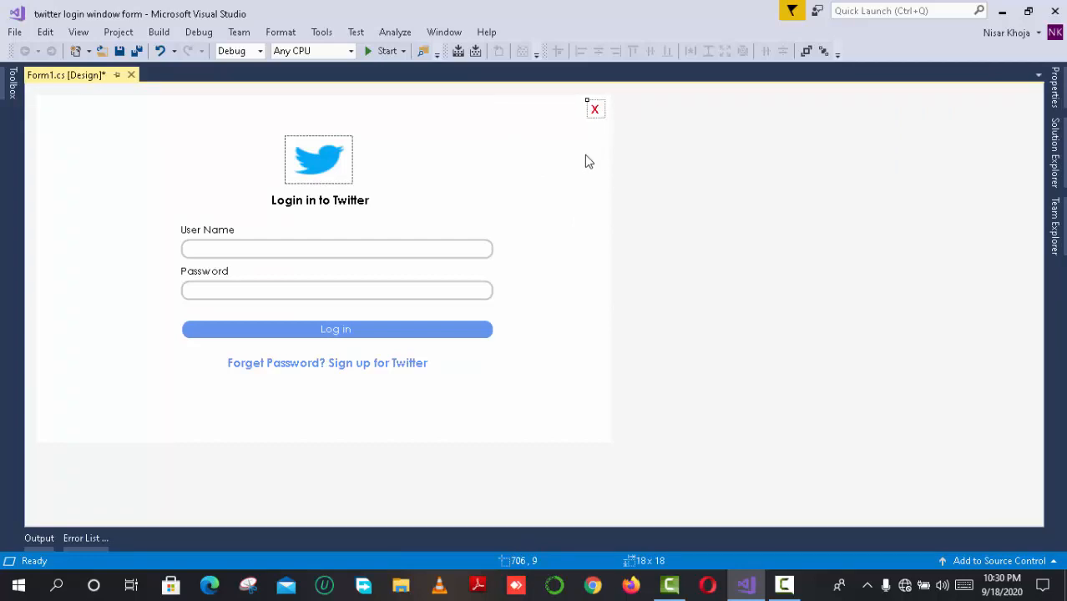
pyautogui.click(568, 185)
pyautogui.moveTo(595, 112); pyautogui.dragTo(596, 111)
pyautogui.click(572, 176)
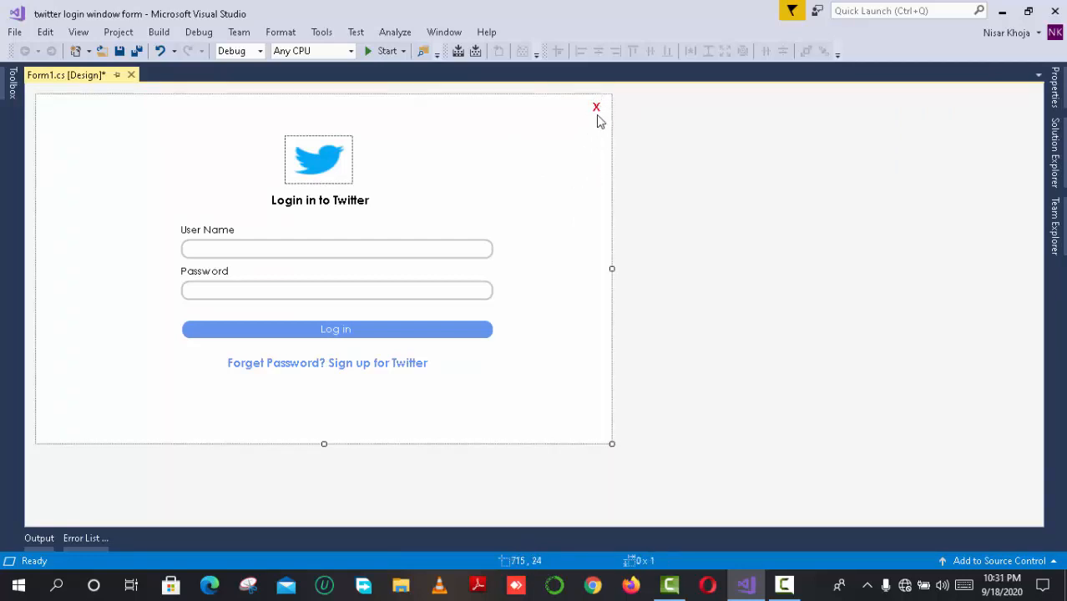
pyautogui.click(598, 109)
pyautogui.click(595, 134)
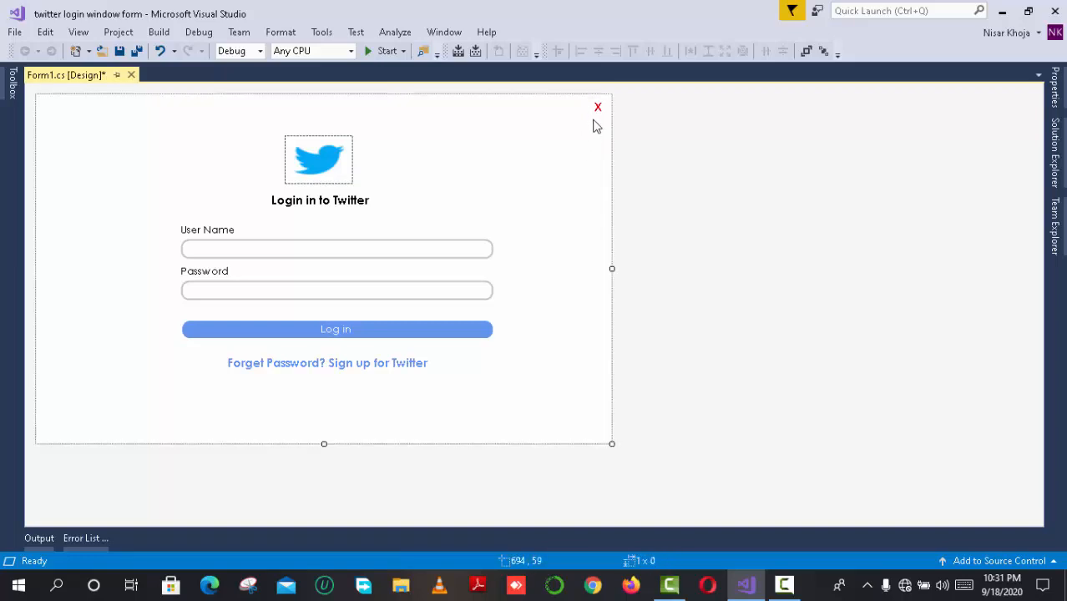
# - Create a Click event handler for the X label and add the statement this.Dispose(); to it
pyautogui.doubleClick(598, 108)
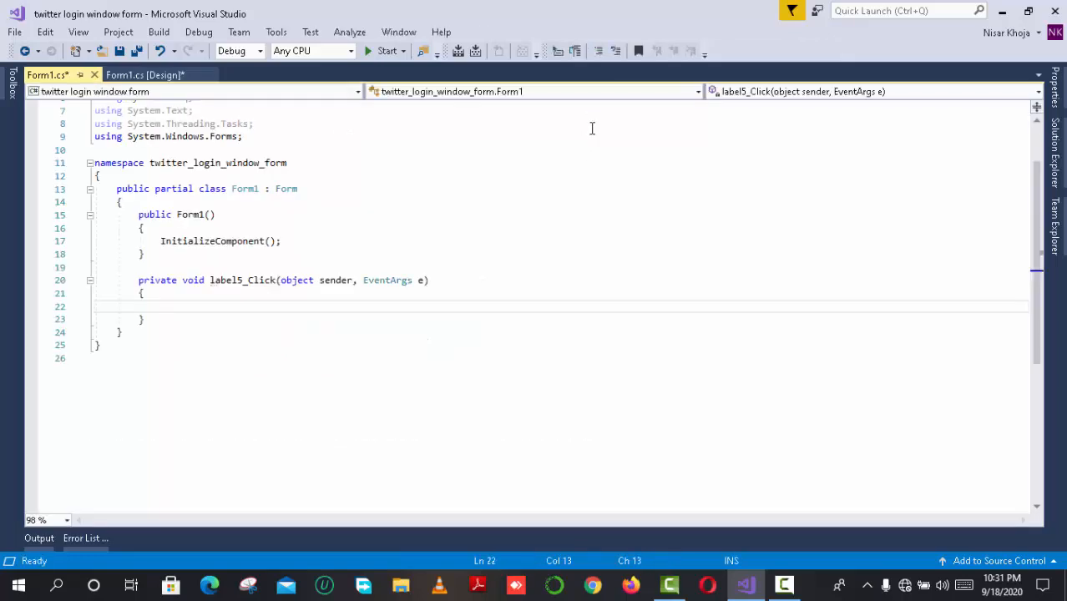
pyautogui.write('t')
pyautogui.press('BackSpace')
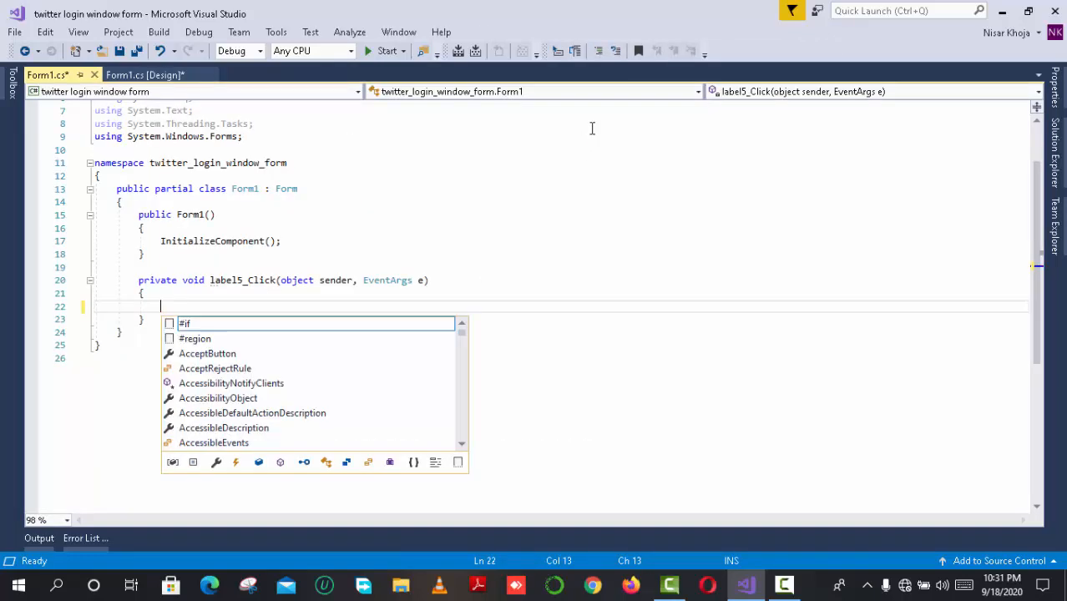
pyautogui.write('th')
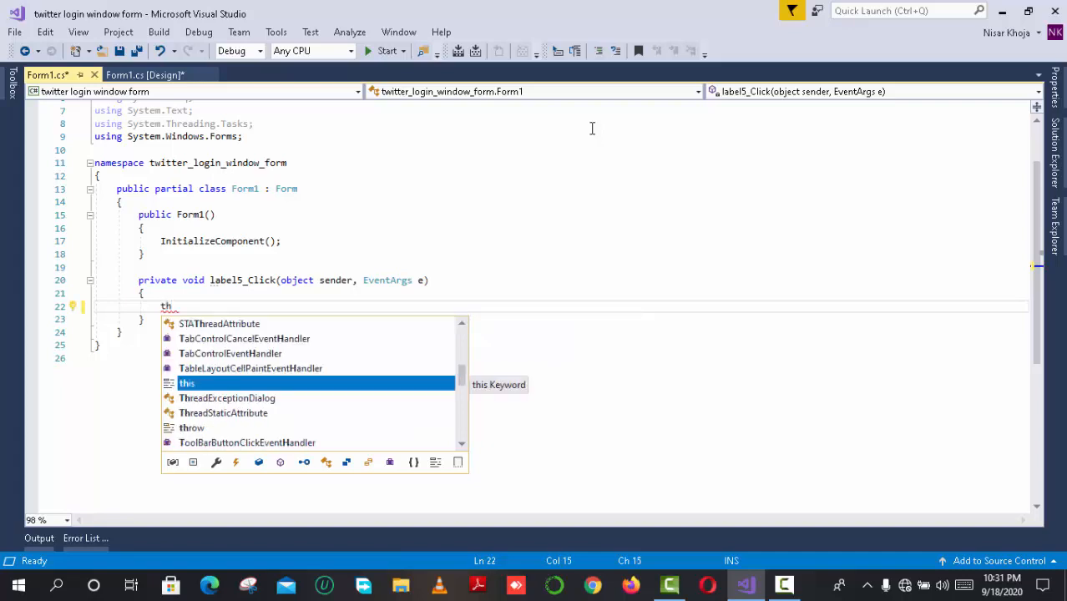
pyautogui.press('Tab')
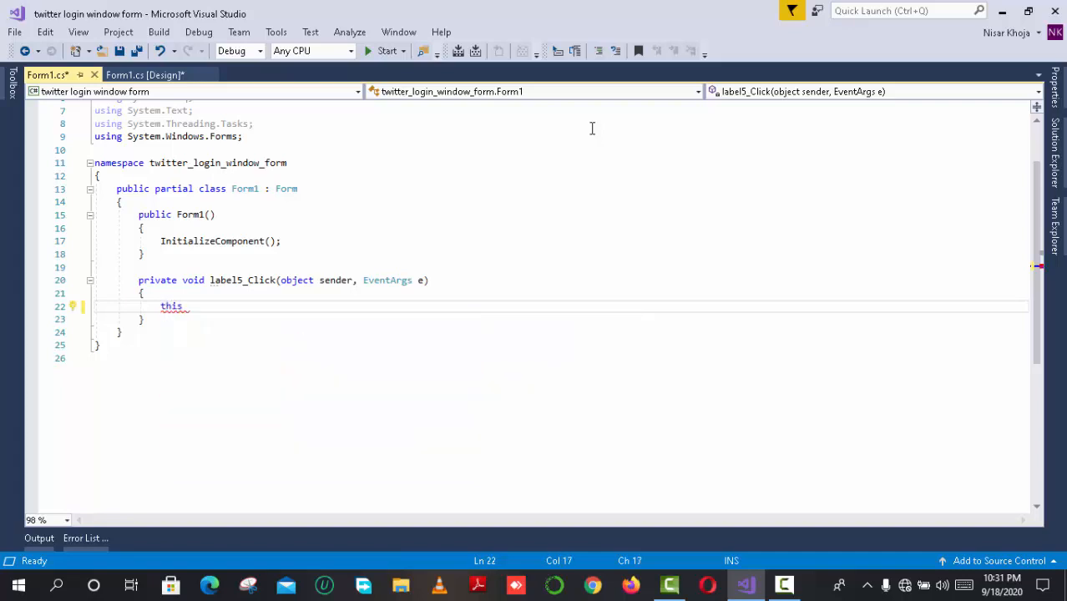
pyautogui.write('.dis')
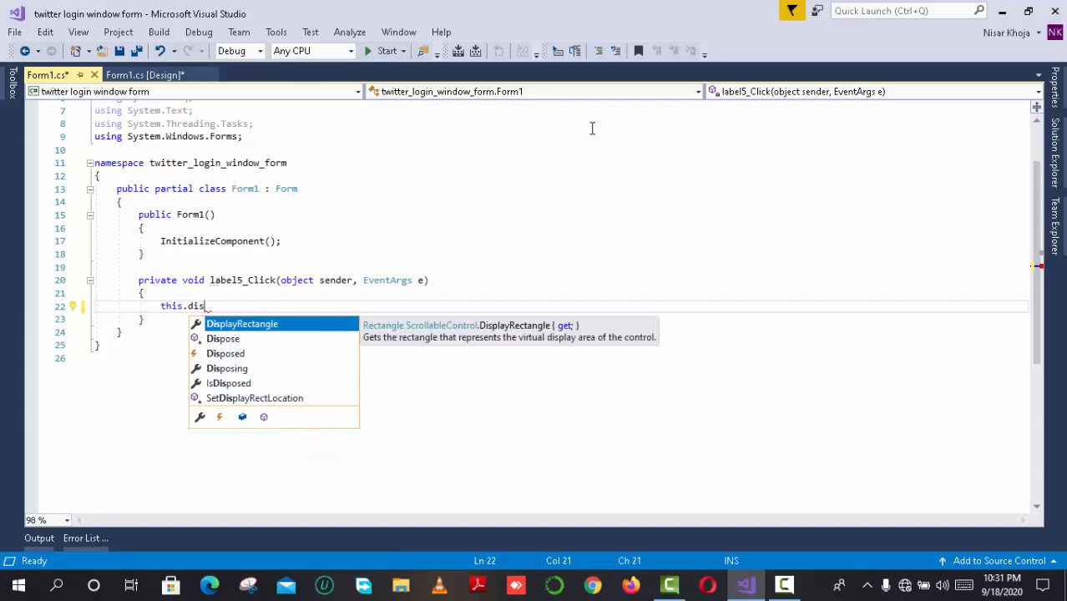
pyautogui.press('Down')
pyautogui.press('Tab')
pyautogui.write('()')
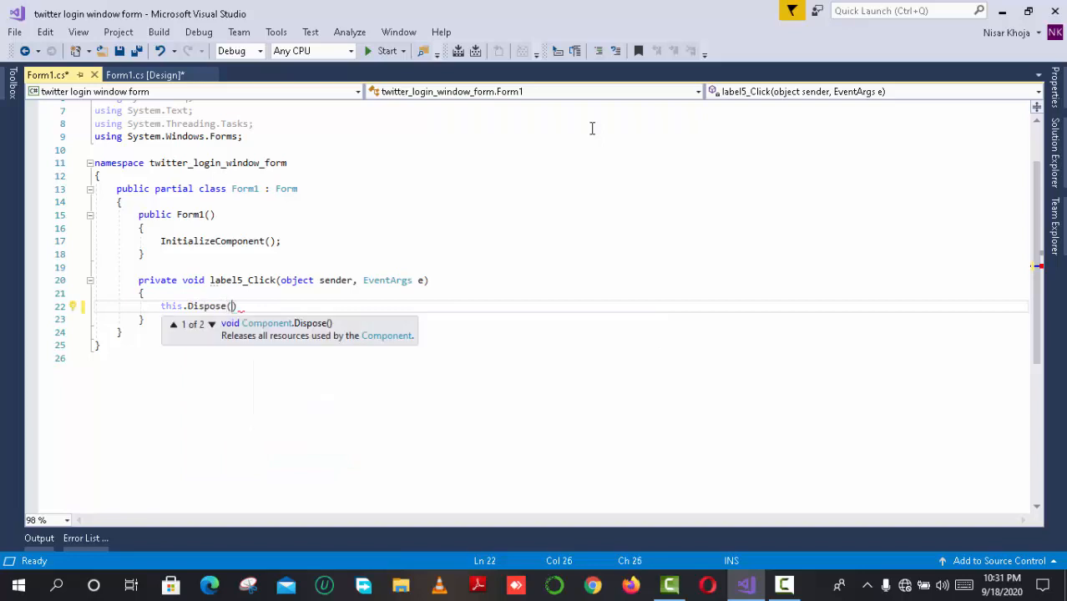
pyautogui.write(';')
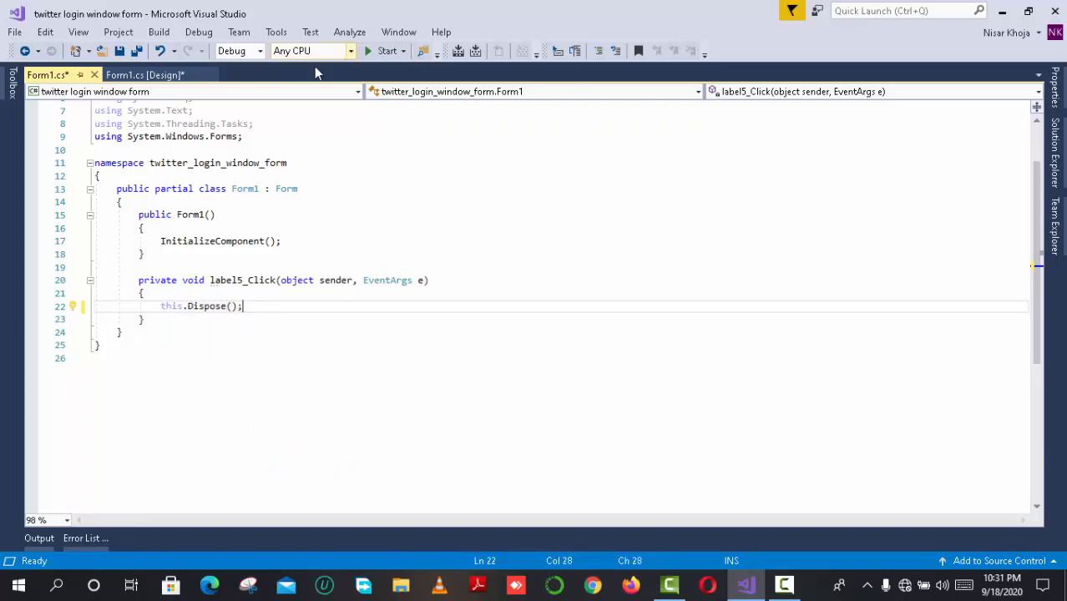
# - Return to the form design and shift the logo, heading, text boxes, login button and sign-up label slightly left together
pyautogui.click(141, 75)
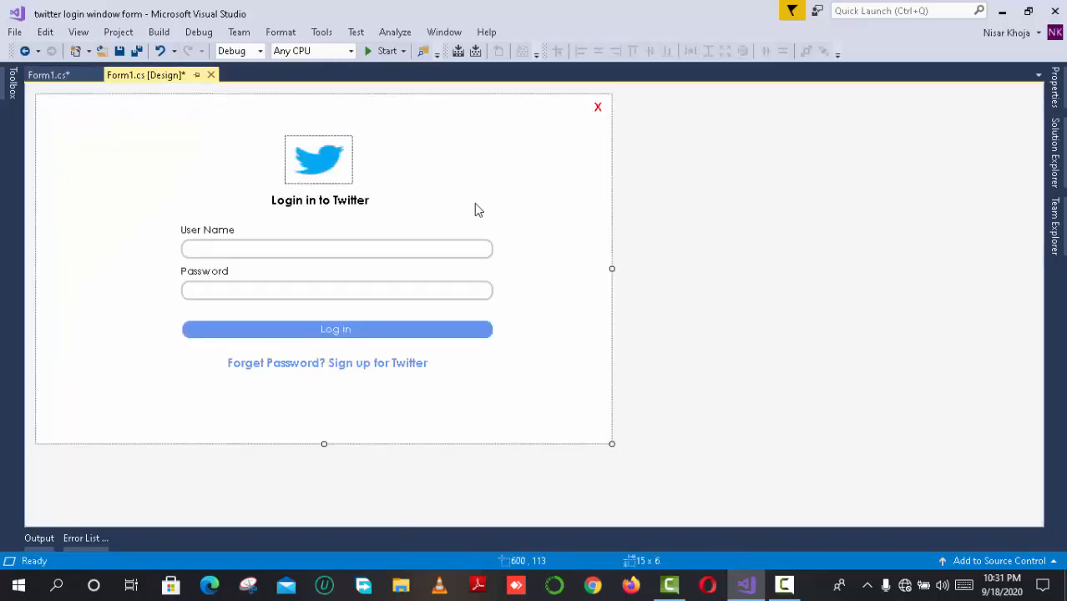
pyautogui.moveTo(464, 401); pyautogui.dragTo(259, 169)
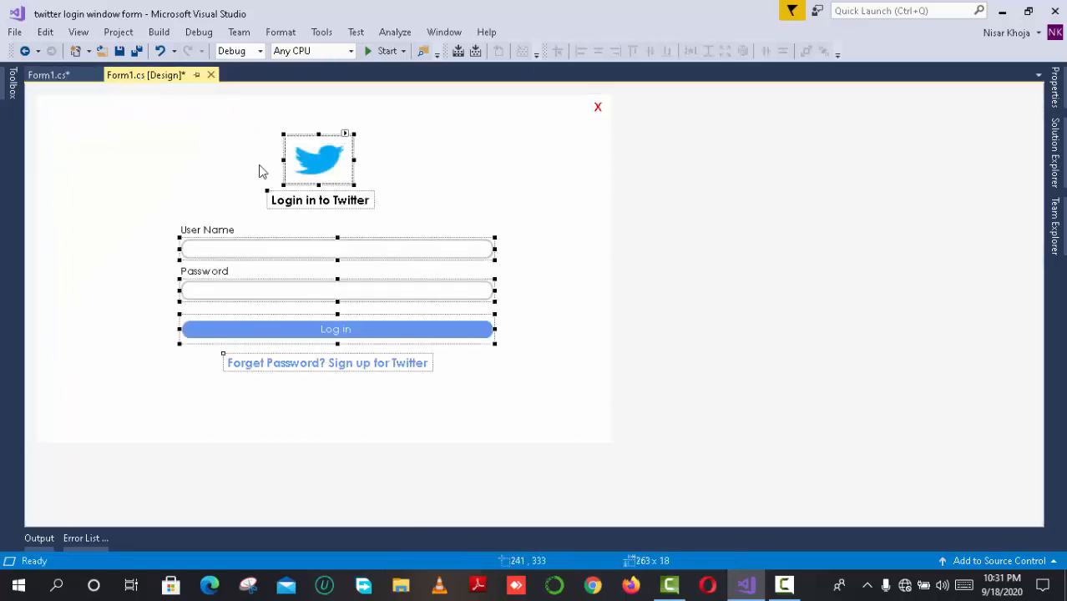
pyautogui.click(395, 176)
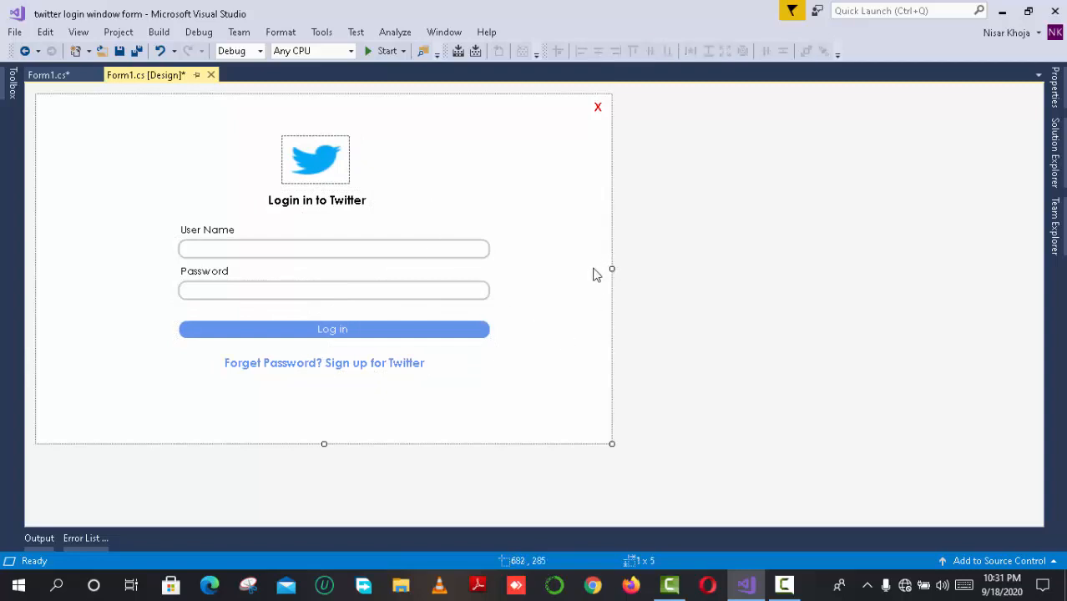
# - Trim the form's height slightly and nudge the logo, labels, text boxes and login button down a little together
pyautogui.moveTo(504, 388); pyautogui.dragTo(419, 376)
pyautogui.moveTo(323, 443); pyautogui.dragTo(325, 442)
pyautogui.moveTo(459, 401); pyautogui.dragTo(217, 115)
pyautogui.click(383, 129)
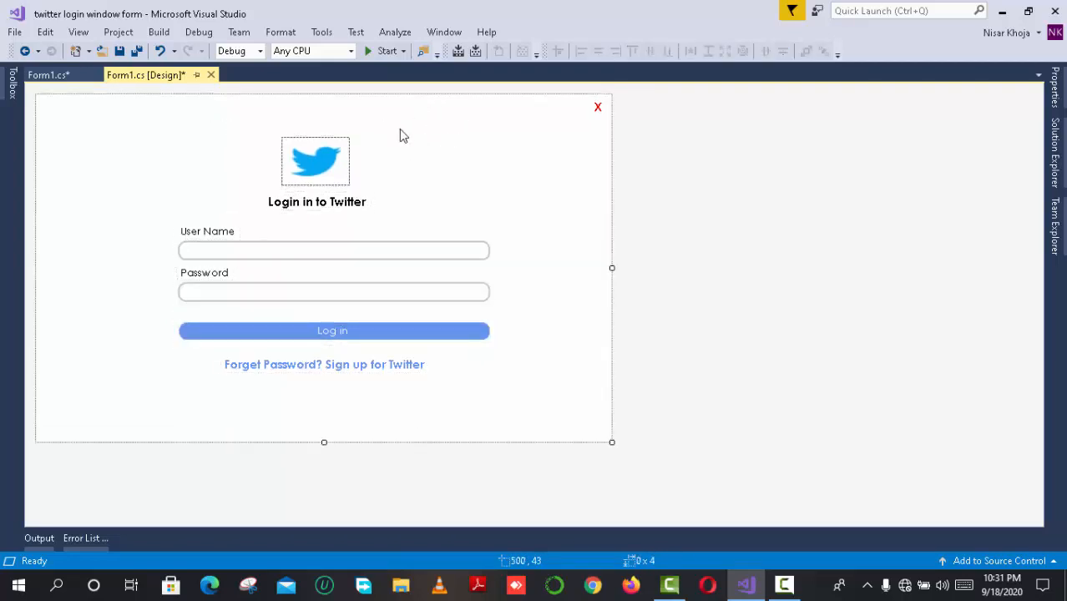
# - Run the login form, minimize Visual Studio behind it, and test the text boxes with an e-mail user name and a password
pyautogui.click(382, 52)
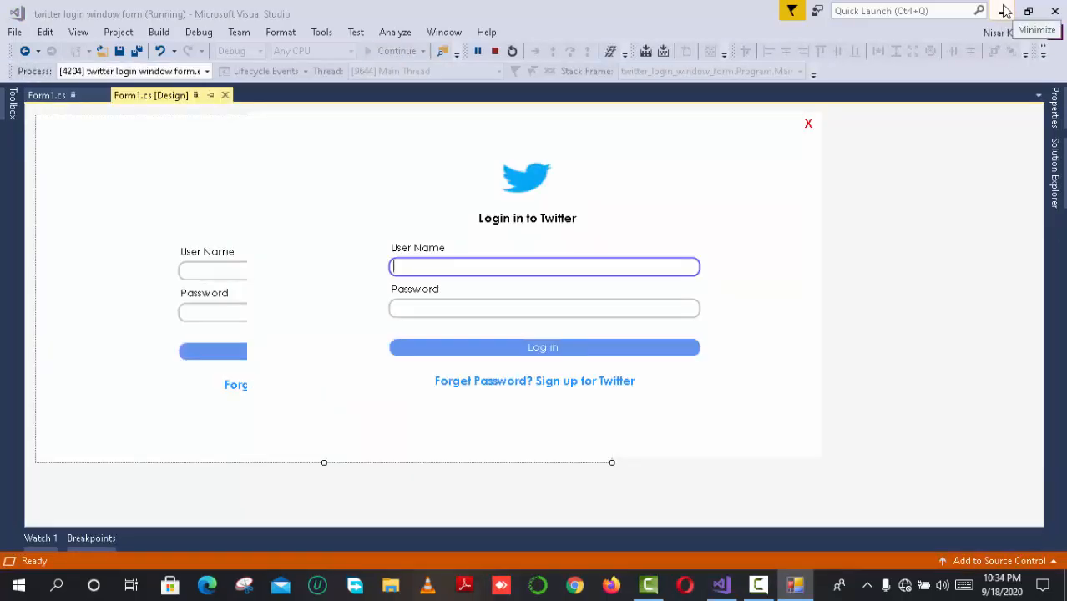
pyautogui.click(1002, 11)
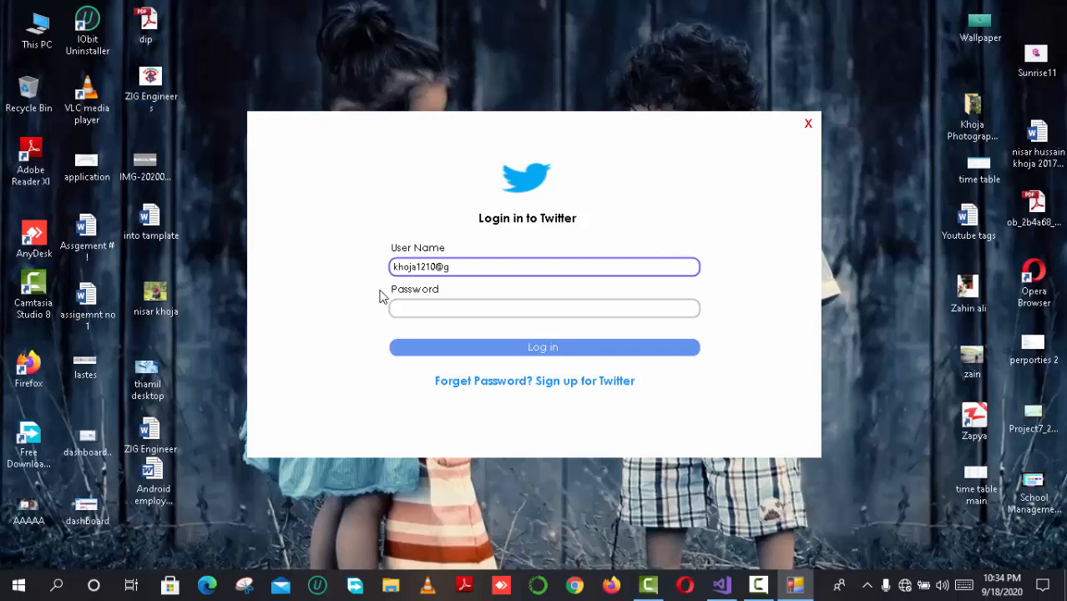
pyautogui.click(418, 308)
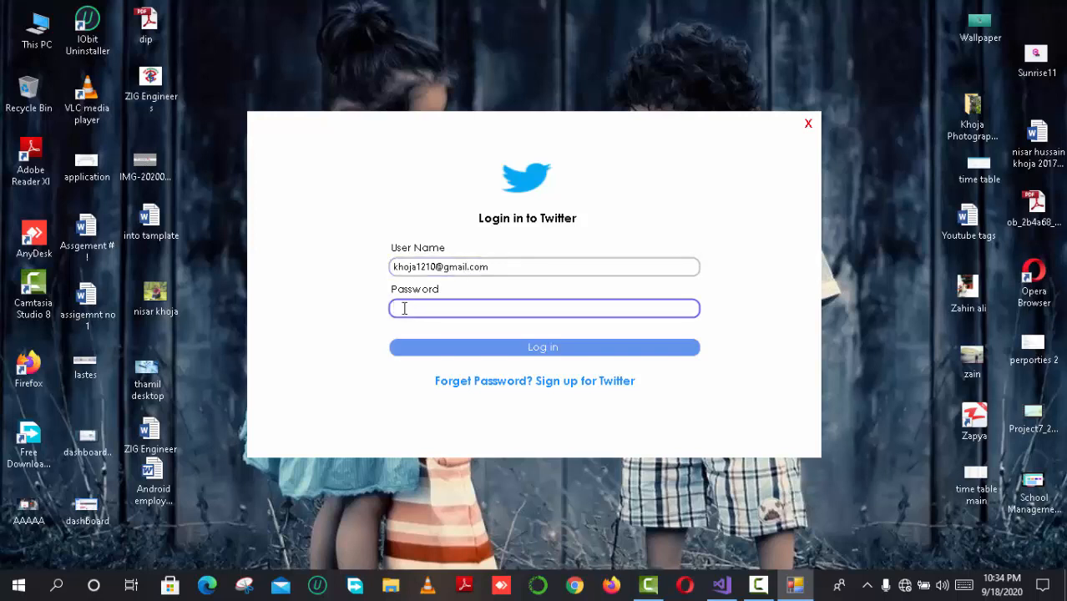
pyautogui.write('••••••••••••')
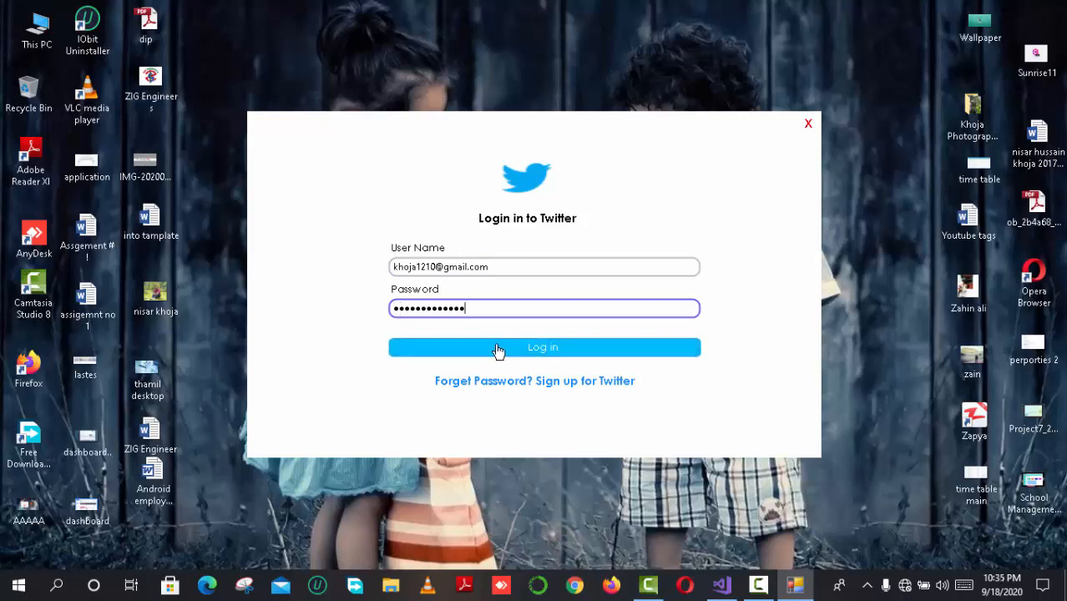